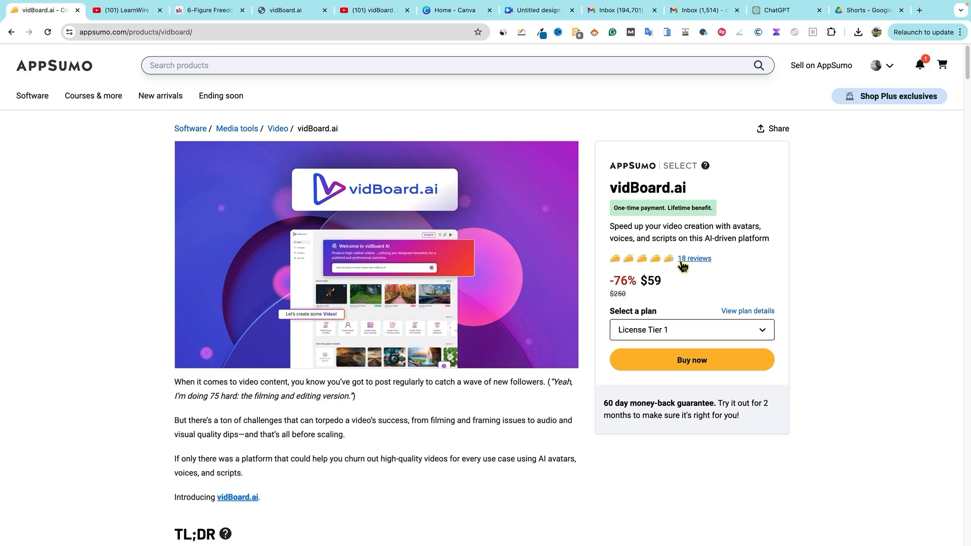
# Open the vidBoard.ai customer reviews page and read the reviews and the review summary.
pyautogui.click(681, 260)
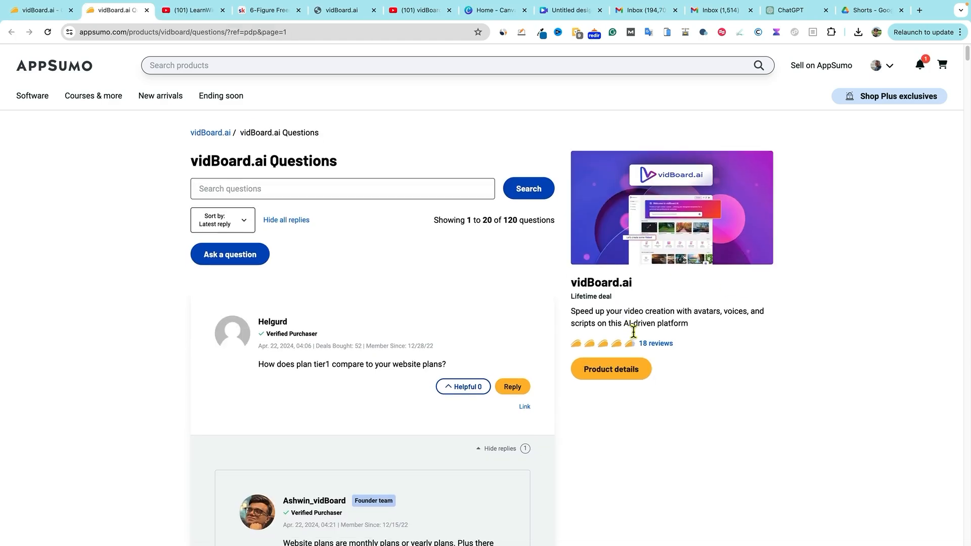
pyautogui.click(643, 369)
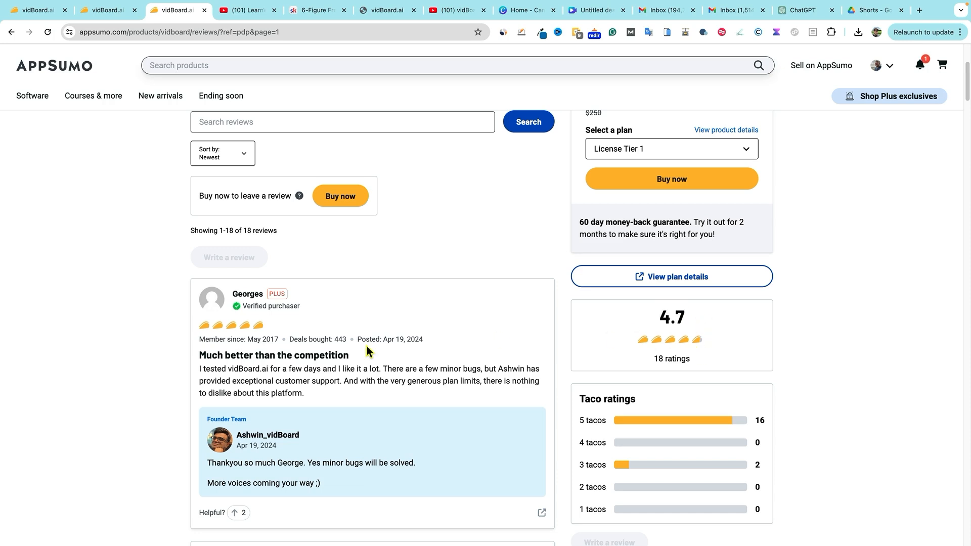
pyautogui.scroll(5, 306, 396)
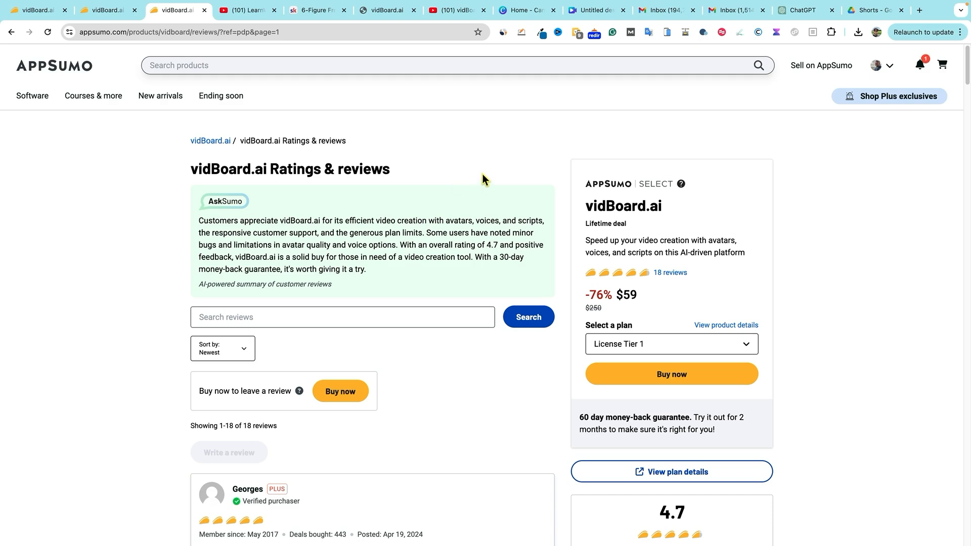
# Go back to the original vidBoard.ai deal page and return to its beginning.
pyautogui.click(113, 10)
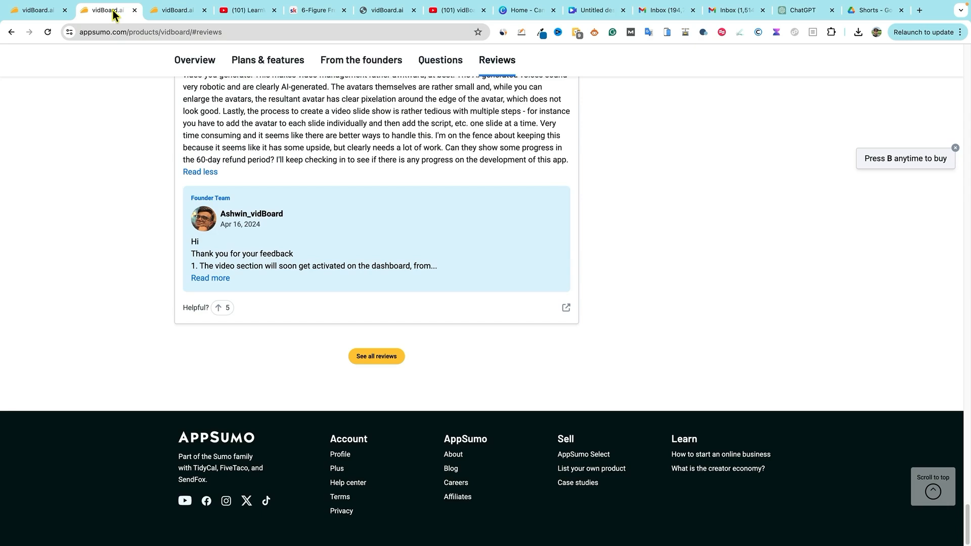
pyautogui.click(43, 11)
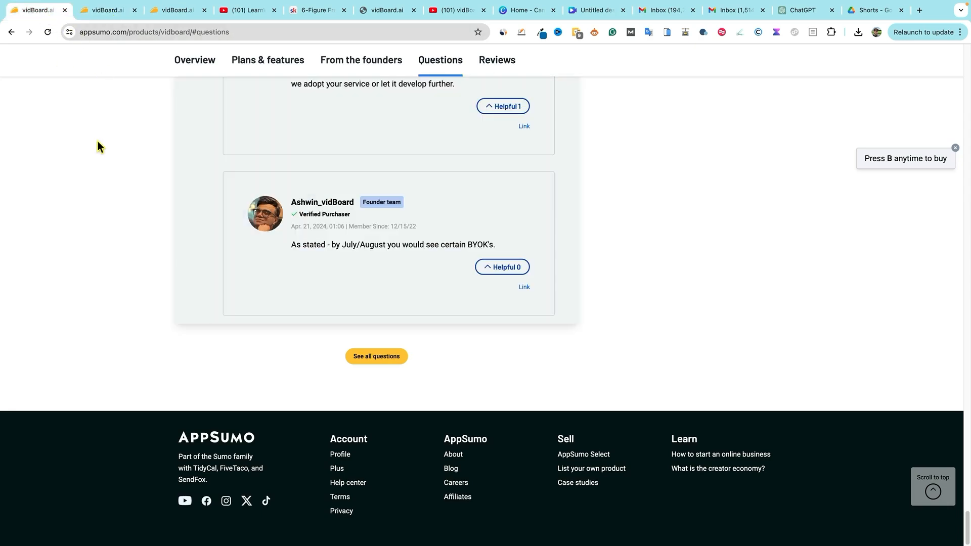
pyautogui.scroll(5, 157, 284)
pyautogui.scroll(10, 157, 284)
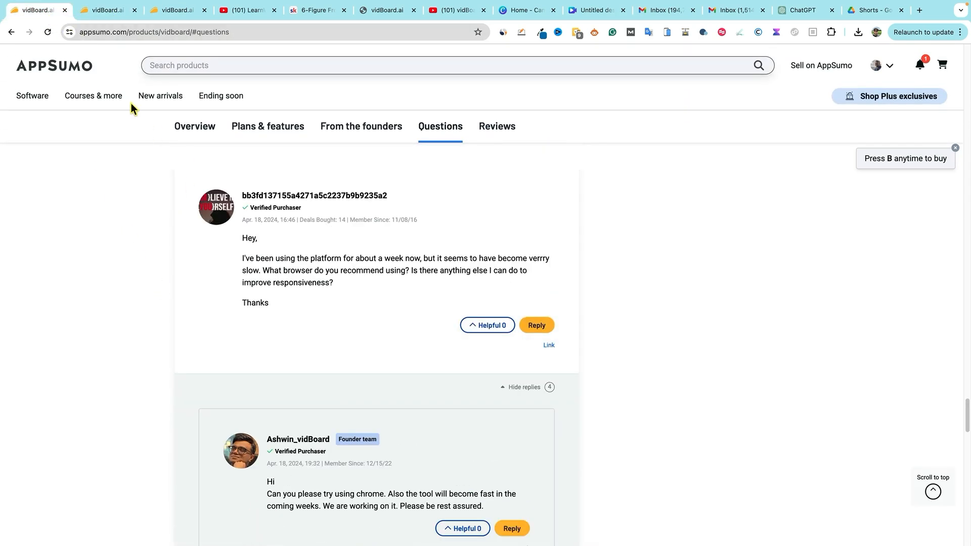
pyautogui.click(187, 132)
pyautogui.scroll(10, 65, 275)
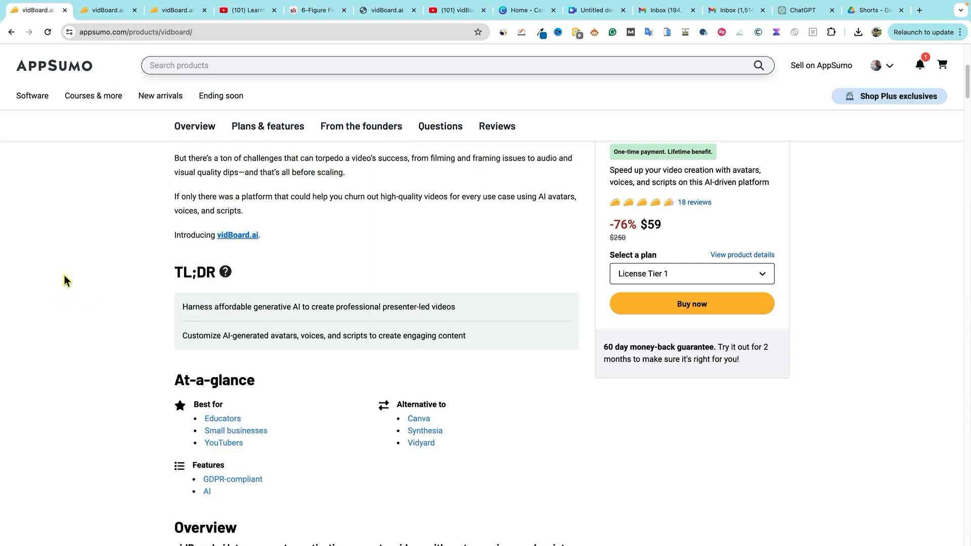
pyautogui.scroll(6, 87, 288)
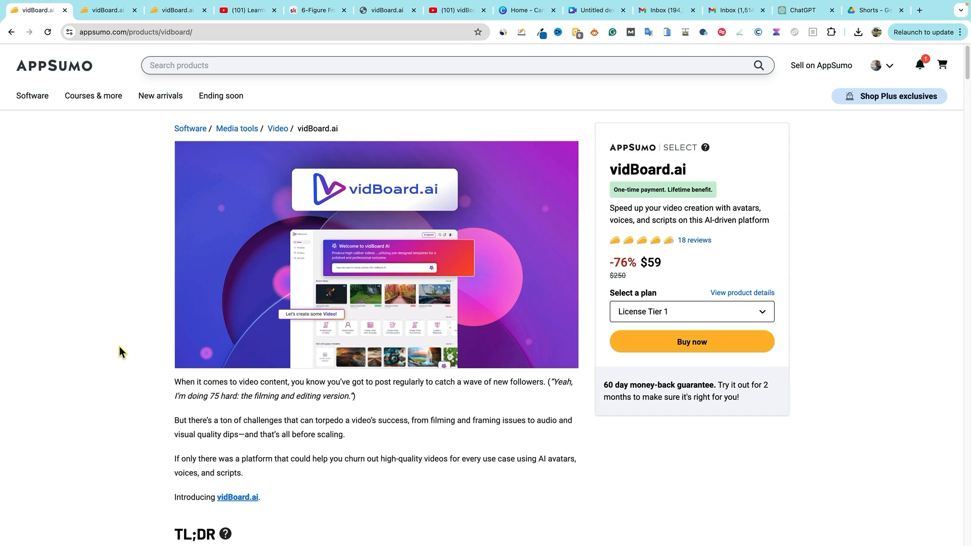
# Read the deal page's TL;DR, At-a-glance and Overview sections, including the feature descriptions and screenshots.
pyautogui.scroll(-5, 119, 347)
pyautogui.scroll(-2, 120, 350)
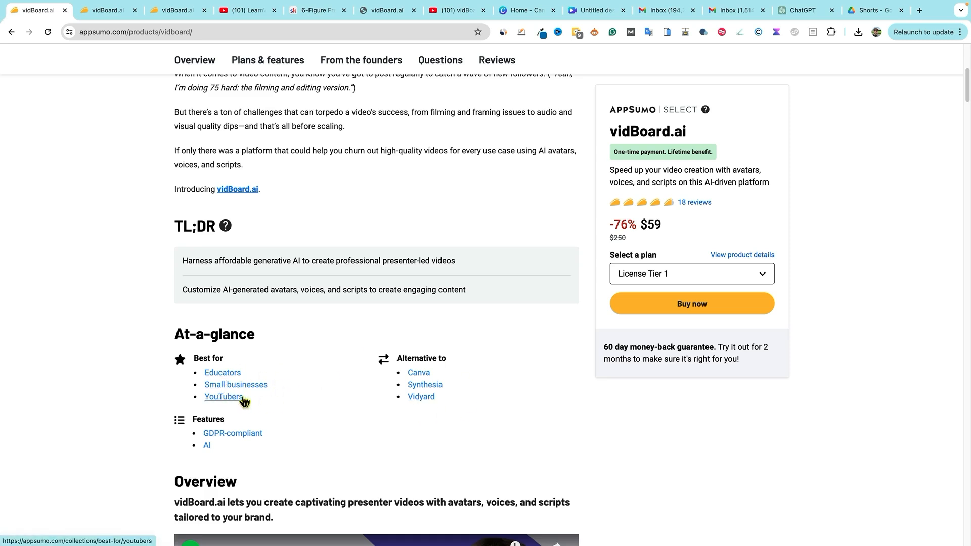
pyautogui.scroll(-2, 325, 256)
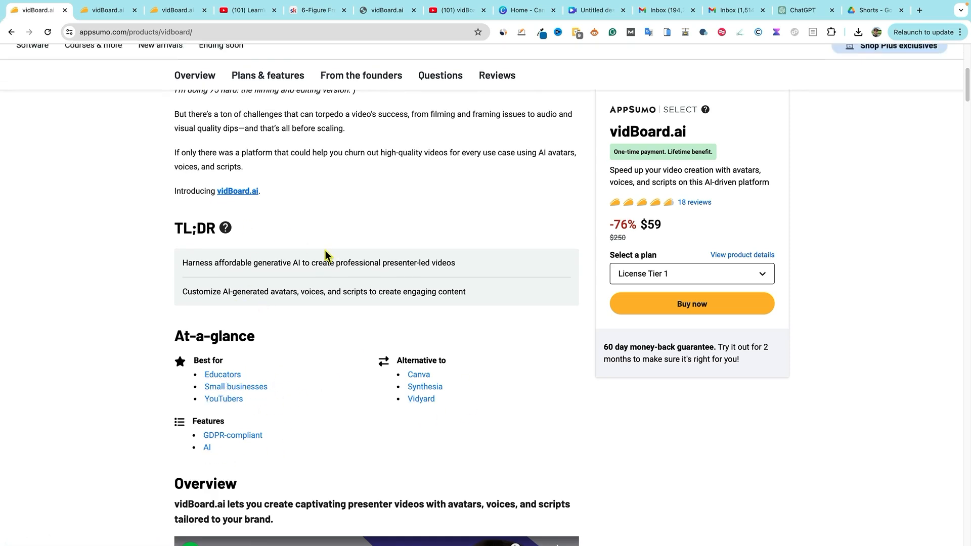
pyautogui.scroll(-3, 380, 277)
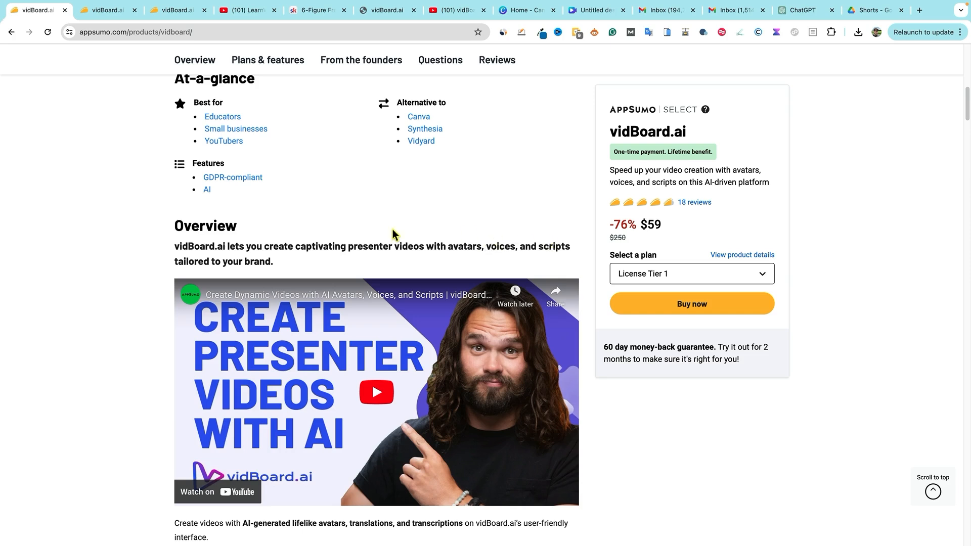
pyautogui.moveTo(448, 248); pyautogui.dragTo(223, 248)
pyautogui.click(413, 214)
pyautogui.scroll(-4, 606, 298)
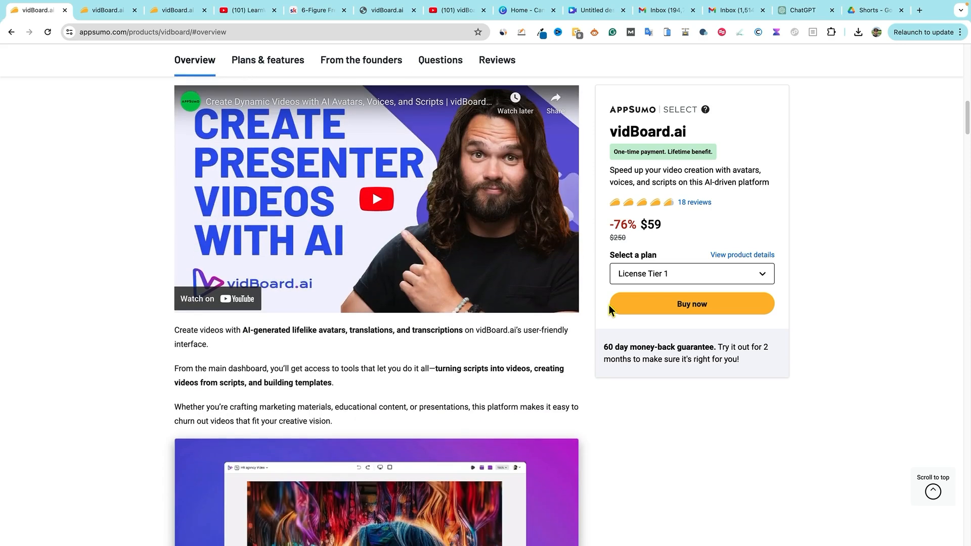
pyautogui.scroll(-4, 658, 379)
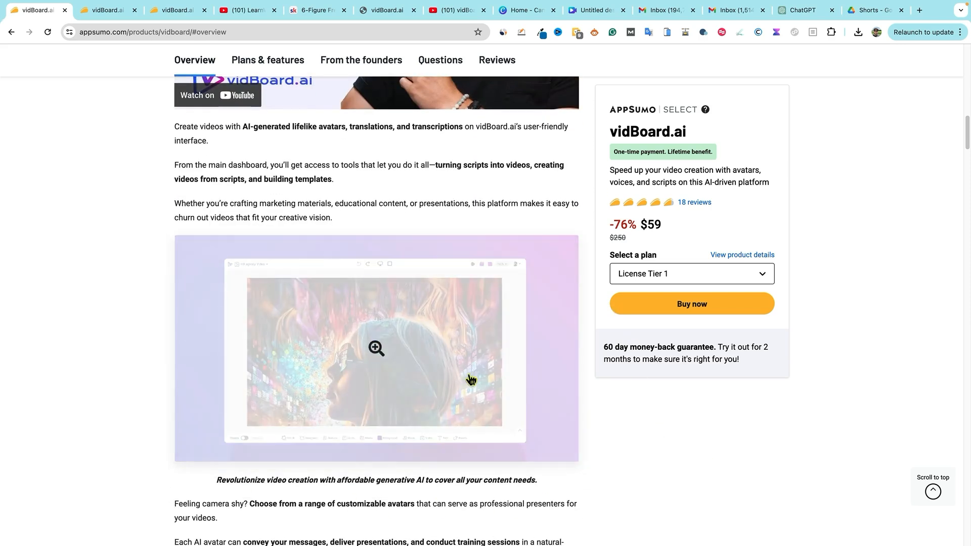
pyautogui.scroll(-6, 560, 407)
pyautogui.scroll(-5, 526, 410)
pyautogui.scroll(-6, 487, 339)
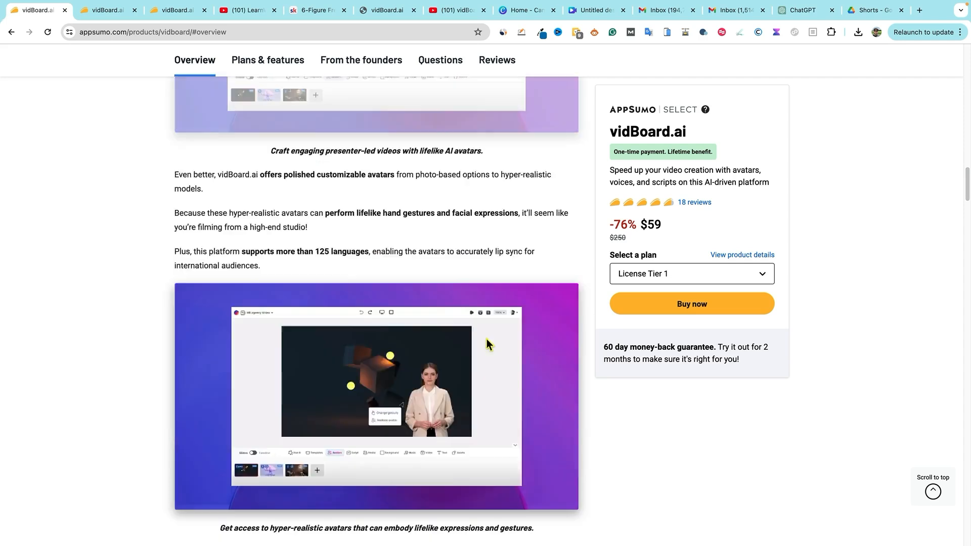
pyautogui.scroll(-10, 663, 380)
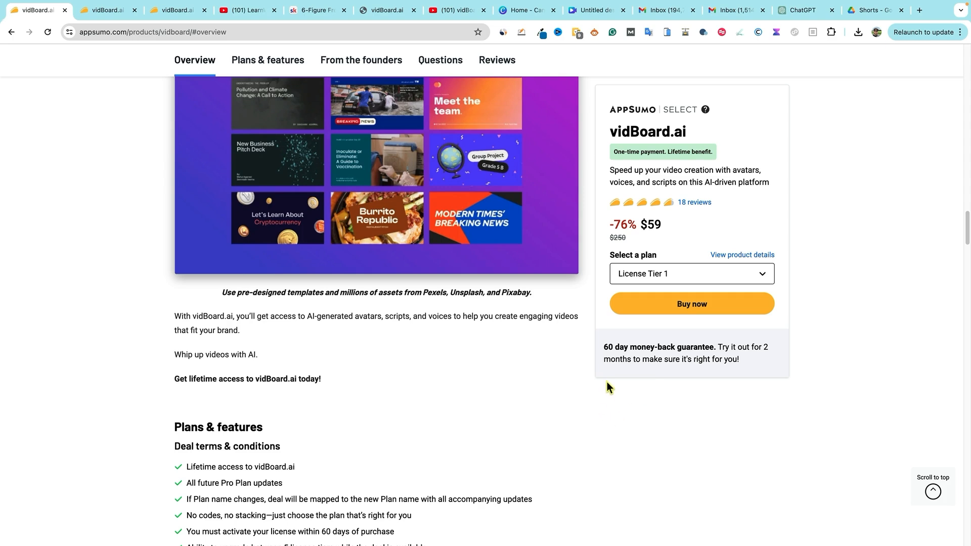
# Examine the deal terms, the features included in all plans and the license tier cards.
pyautogui.scroll(-8, 652, 334)
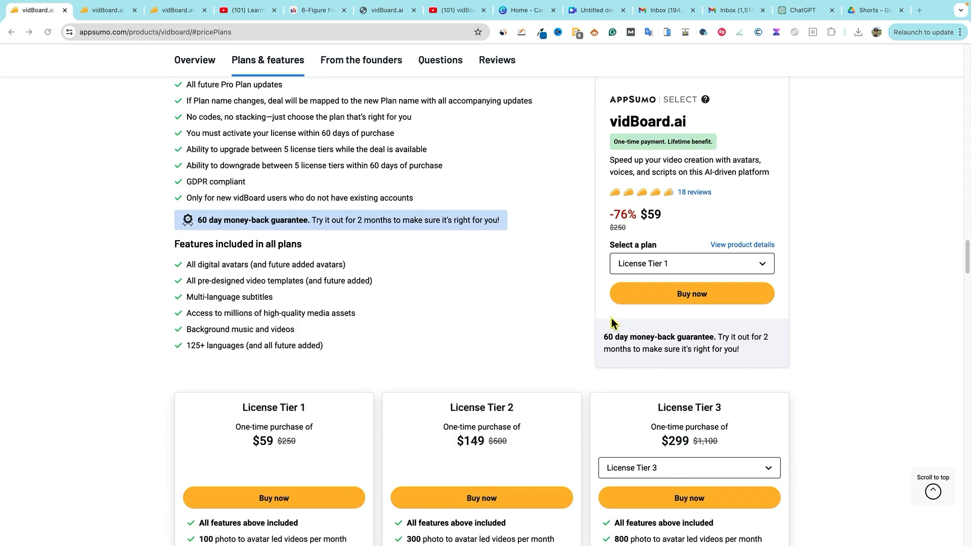
pyautogui.scroll(-2, 579, 323)
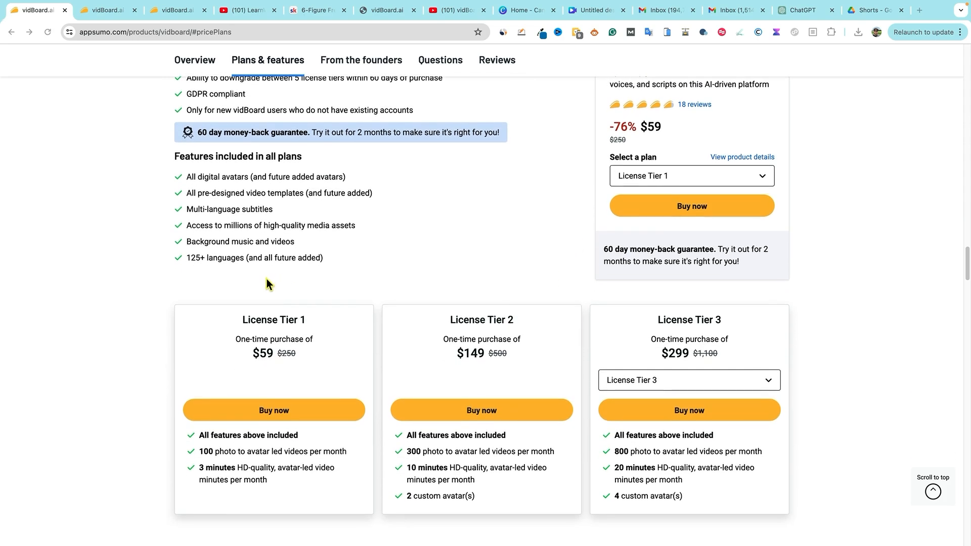
pyautogui.scroll(-1, 302, 318)
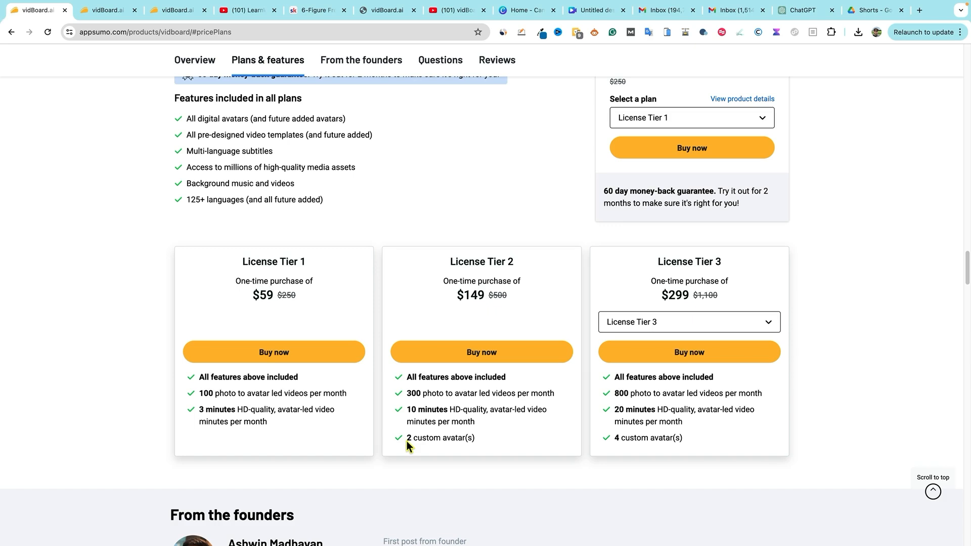
# Highlight License Tier 2's custom avatar allowance and License Tier 3's monthly HD-quality video minutes.
pyautogui.moveTo(406, 441); pyautogui.dragTo(473, 438)
pyautogui.click(499, 443)
pyautogui.moveTo(619, 410); pyautogui.dragTo(705, 426)
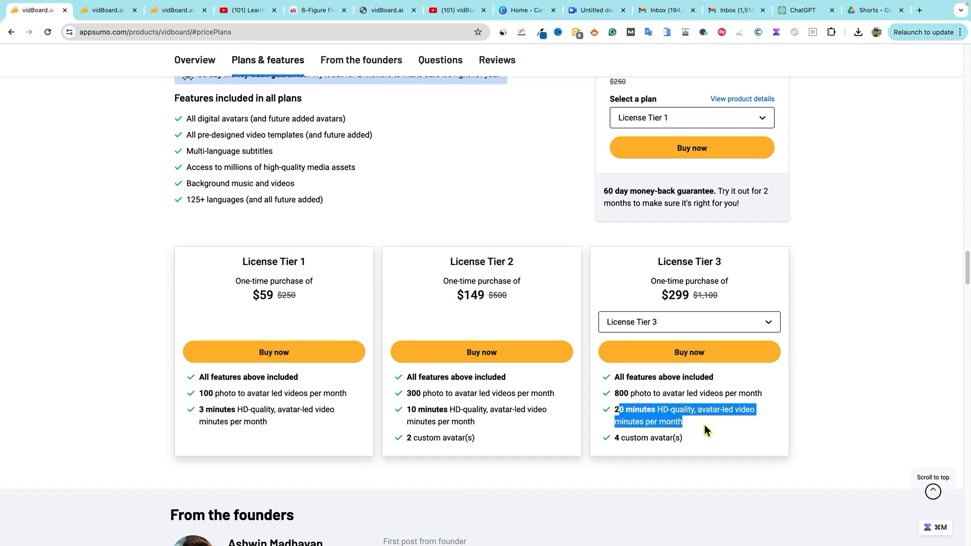
pyautogui.click(705, 426)
# Switch the third plan card from License Tier 3 to License Tier 4.
pyautogui.scroll(-3, 730, 435)
pyautogui.click(760, 203)
pyautogui.click(681, 246)
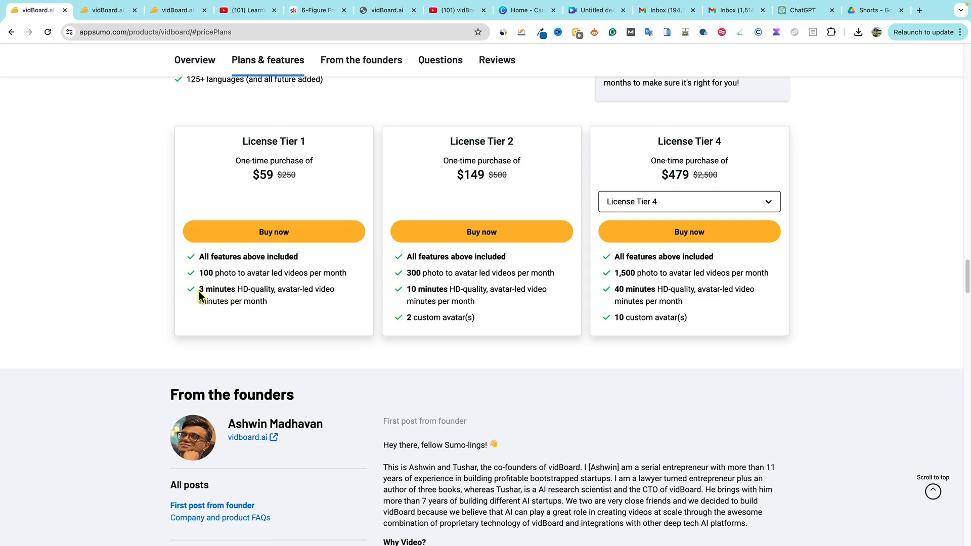
# Highlight the monthly photo-to-avatar video and HD-quality minute allowances of License Tier 1 and License Tier 4 to compare them.
pyautogui.moveTo(200, 293); pyautogui.dragTo(322, 299)
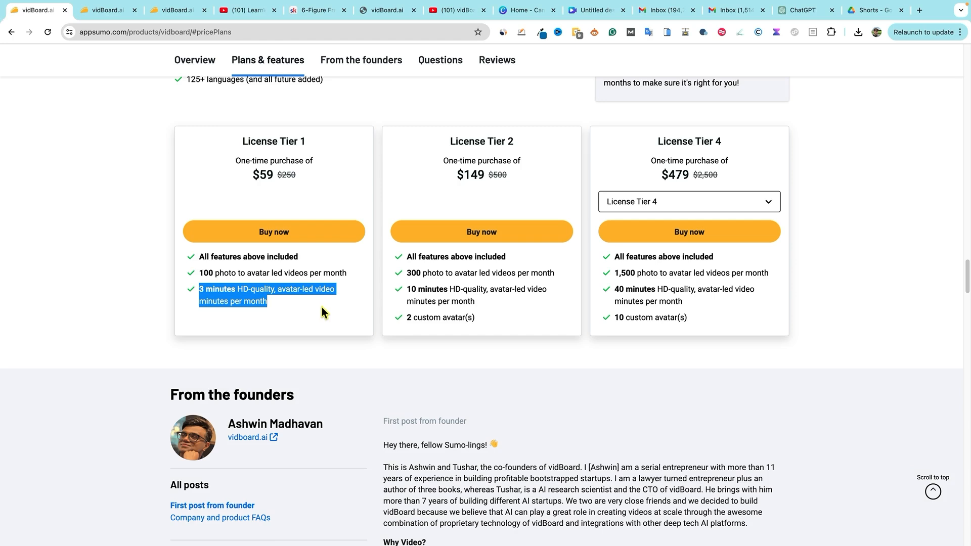
pyautogui.click(362, 192)
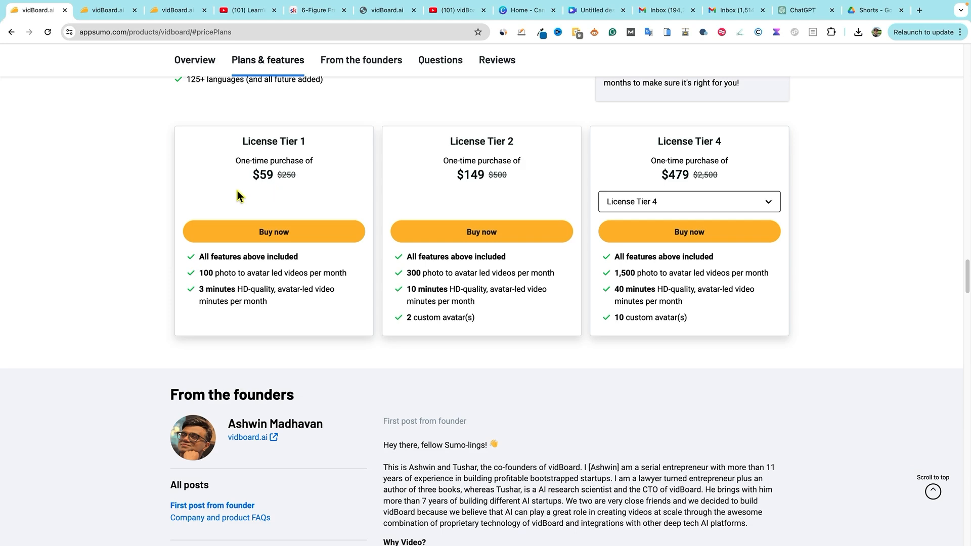
pyautogui.moveTo(200, 273); pyautogui.dragTo(340, 308)
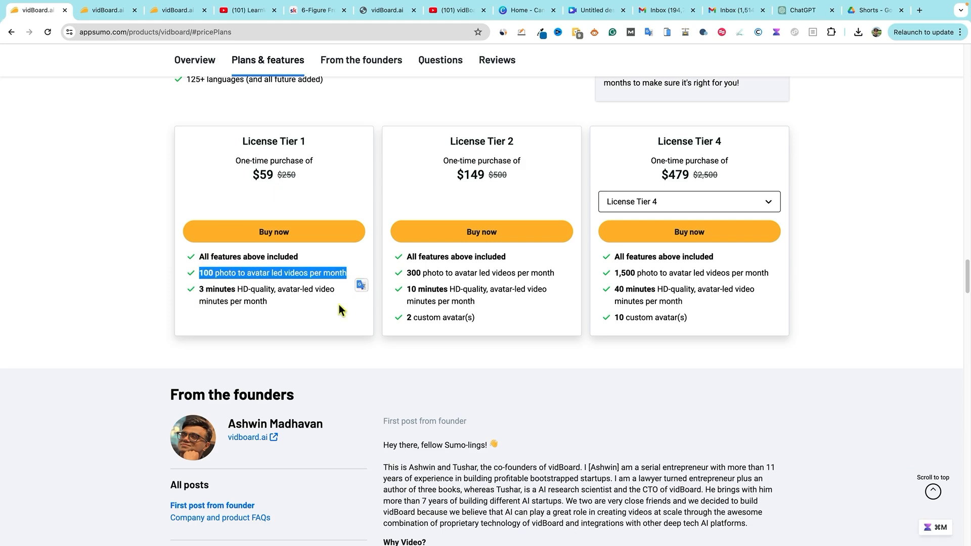
pyautogui.click(274, 296)
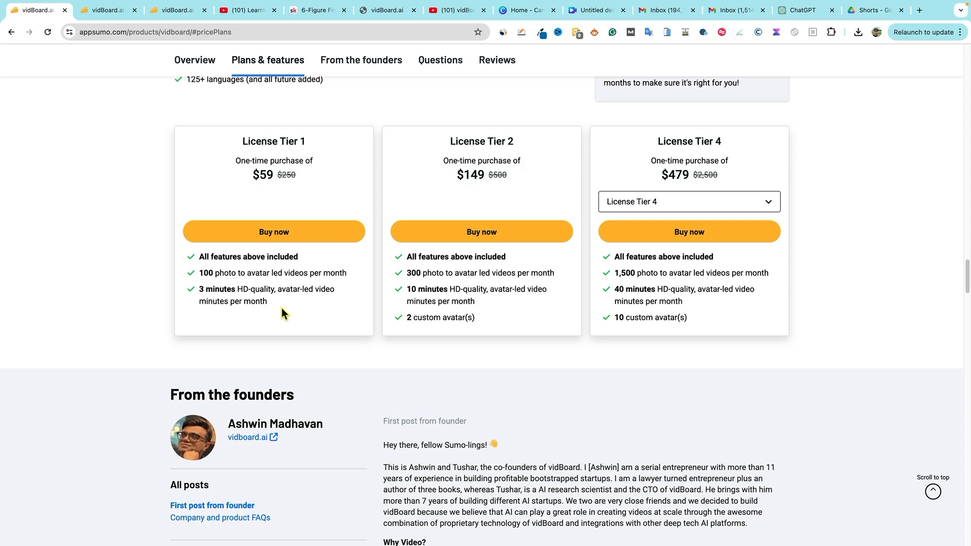
pyautogui.moveTo(280, 308); pyautogui.dragTo(186, 289)
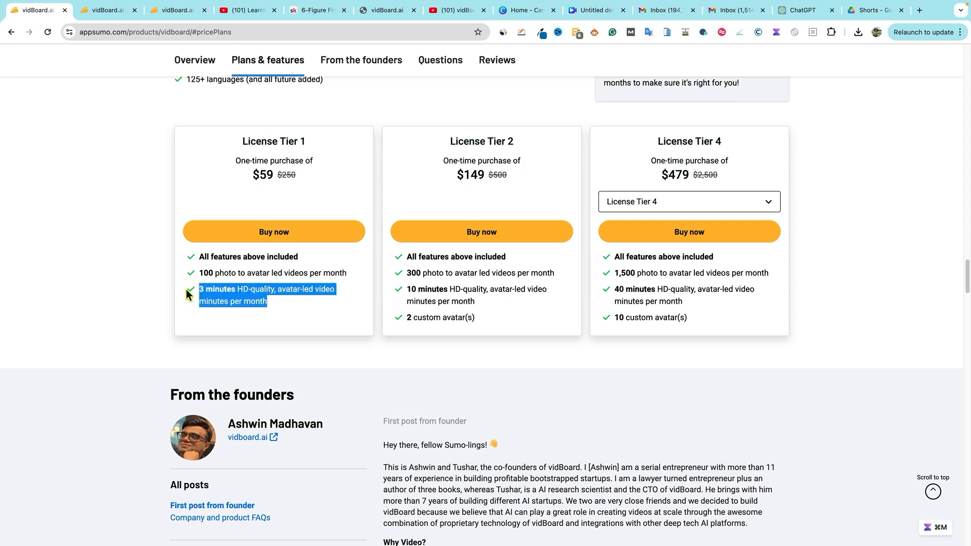
pyautogui.moveTo(274, 305); pyautogui.dragTo(192, 287)
pyautogui.click(294, 339)
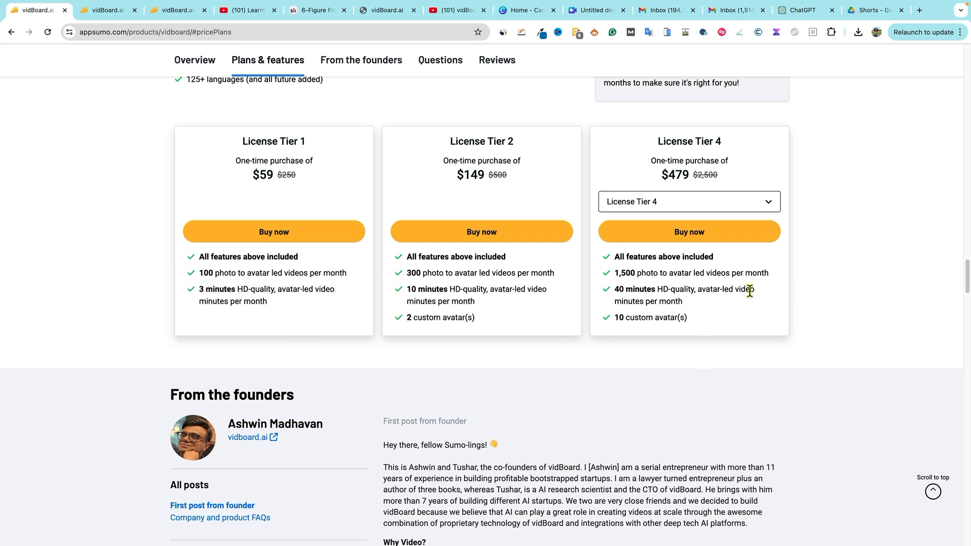
pyautogui.moveTo(619, 273); pyautogui.dragTo(769, 273)
pyautogui.moveTo(615, 289); pyautogui.dragTo(735, 306)
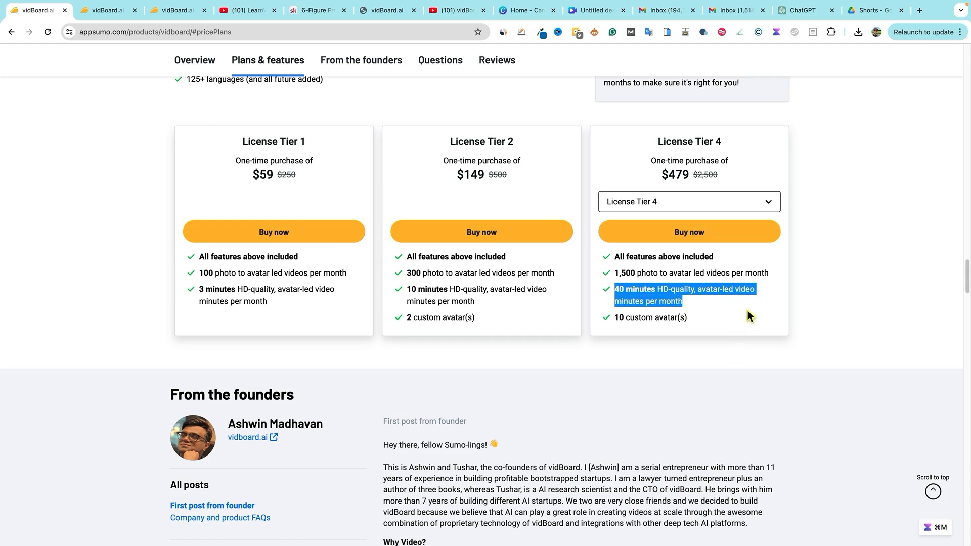
# Switch the third plan card to License Tier 5 and highlight its photo-to-avatar video and HD-quality minute allowances.
pyautogui.click(771, 203)
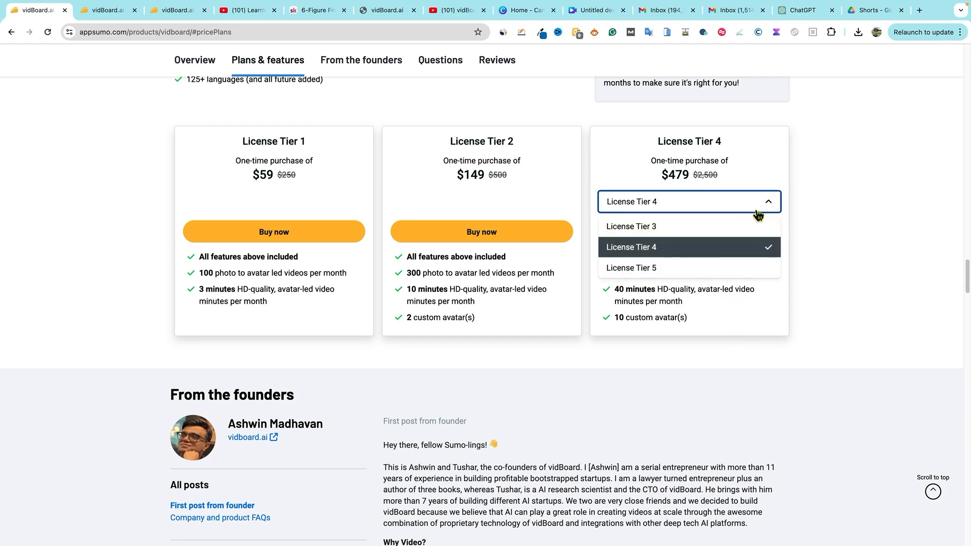
pyautogui.click(683, 268)
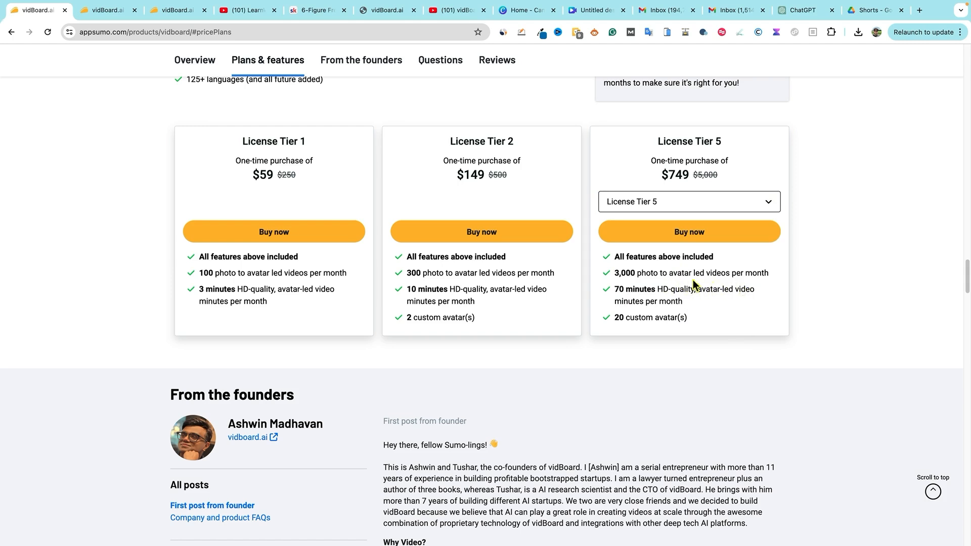
pyautogui.moveTo(614, 273); pyautogui.dragTo(744, 273)
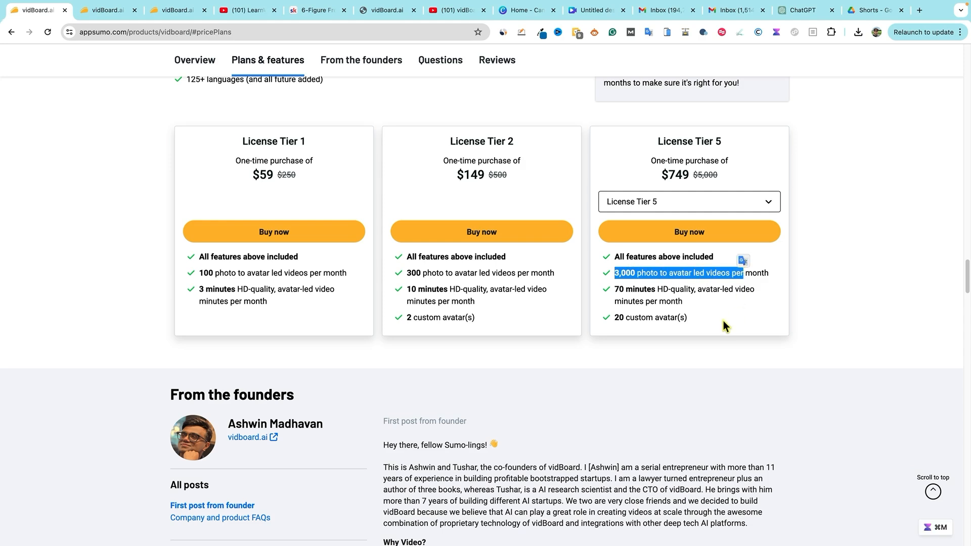
pyautogui.click(723, 306)
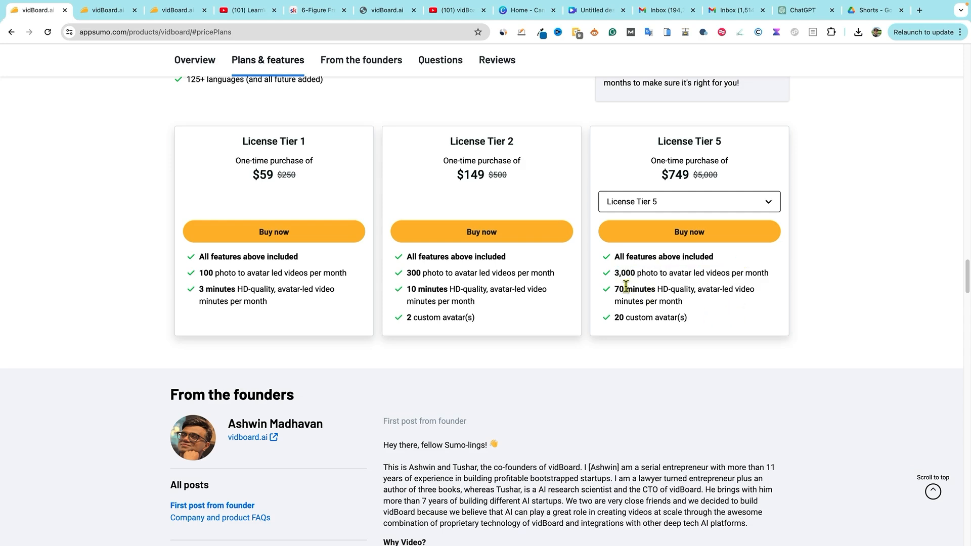
pyautogui.moveTo(614, 289); pyautogui.dragTo(736, 305)
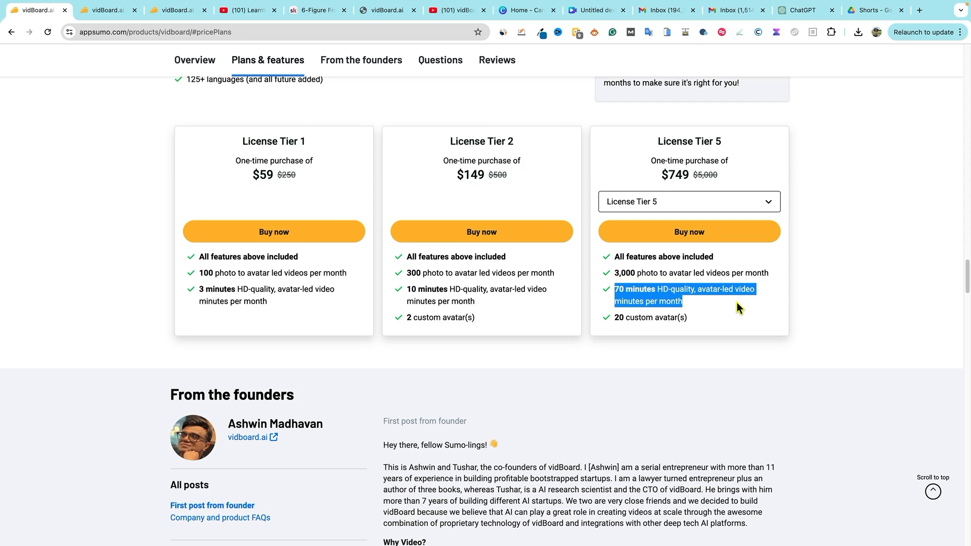
pyautogui.click(658, 273)
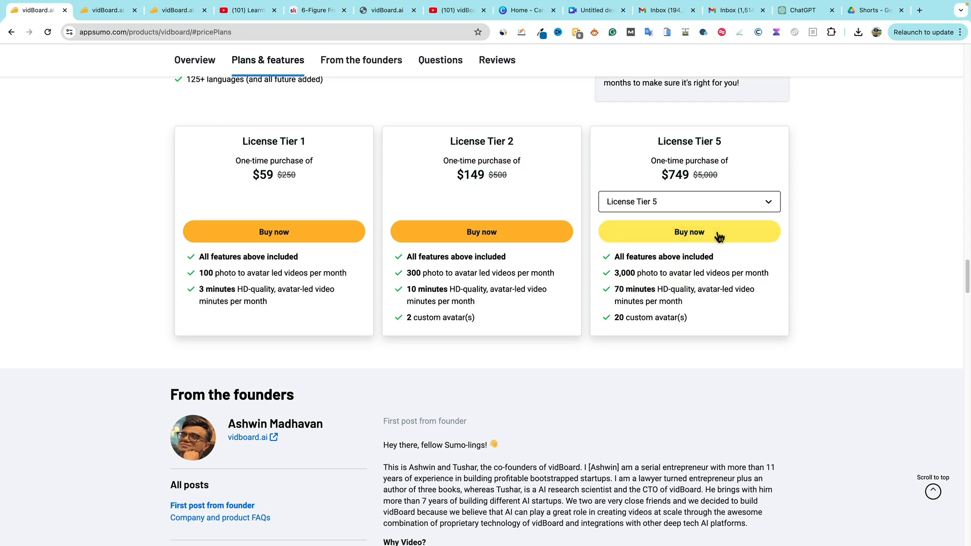
# Highlight License Tier 5's price and its monthly HD-quality video minutes.
pyautogui.moveTo(660, 174); pyautogui.dragTo(718, 175)
pyautogui.click(682, 304)
pyautogui.moveTo(613, 289); pyautogui.dragTo(683, 306)
pyautogui.click(707, 314)
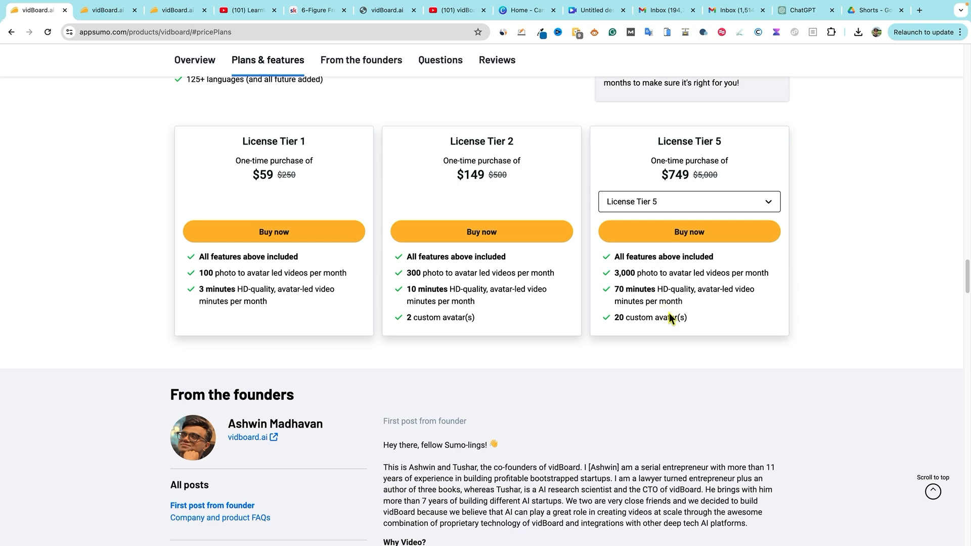
# Divide 70 by 5 in Calculator to compare the HD-quality minutes, and close Calculator.
pyautogui.moveTo(515, 537)
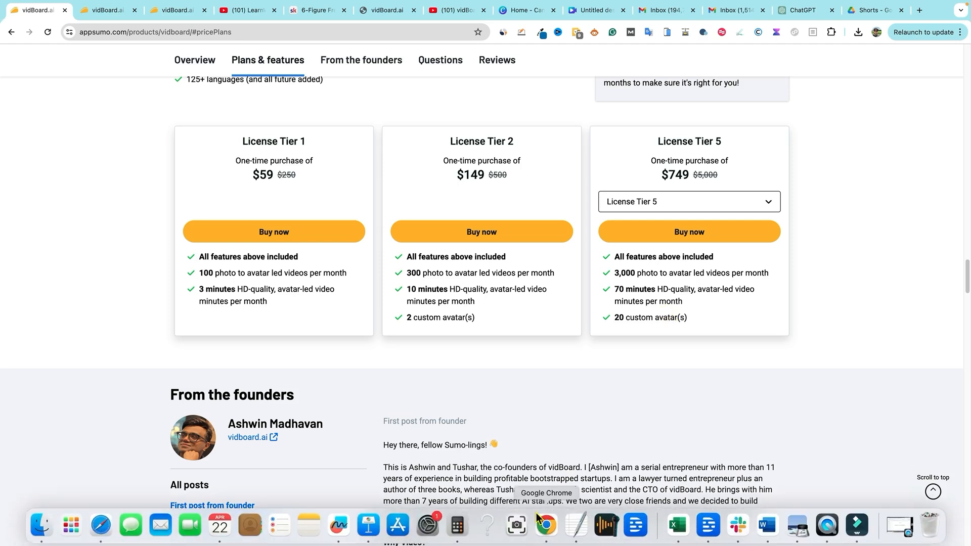
pyautogui.click(467, 530)
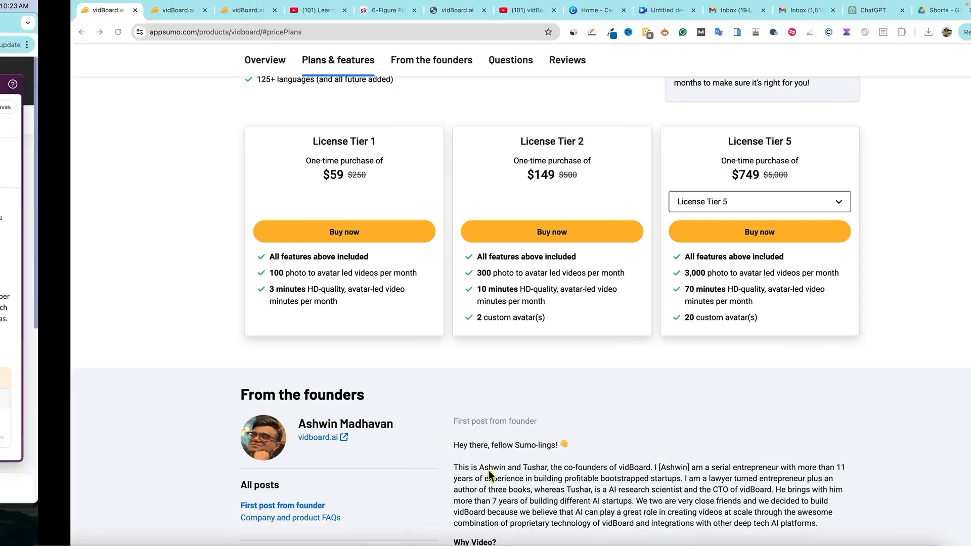
pyautogui.click(671, 285)
pyautogui.click(676, 309)
pyautogui.click(684, 385)
pyautogui.click(757, 288)
pyautogui.click(699, 334)
pyautogui.click(755, 381)
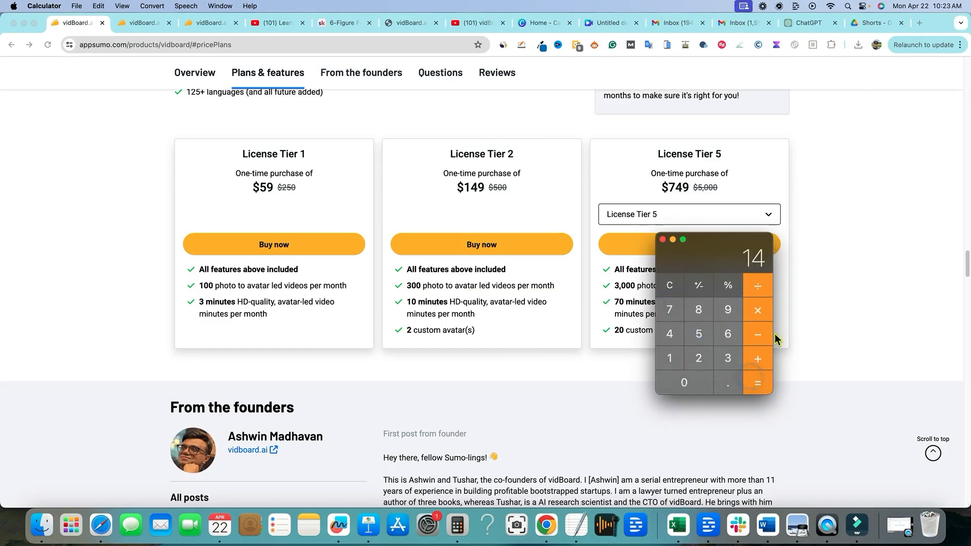
pyautogui.click(662, 240)
# Highlight License Tier 5's included features and its monthly photo-to-avatar video and HD-quality minute allowances.
pyautogui.moveTo(682, 315); pyautogui.dragTo(590, 257)
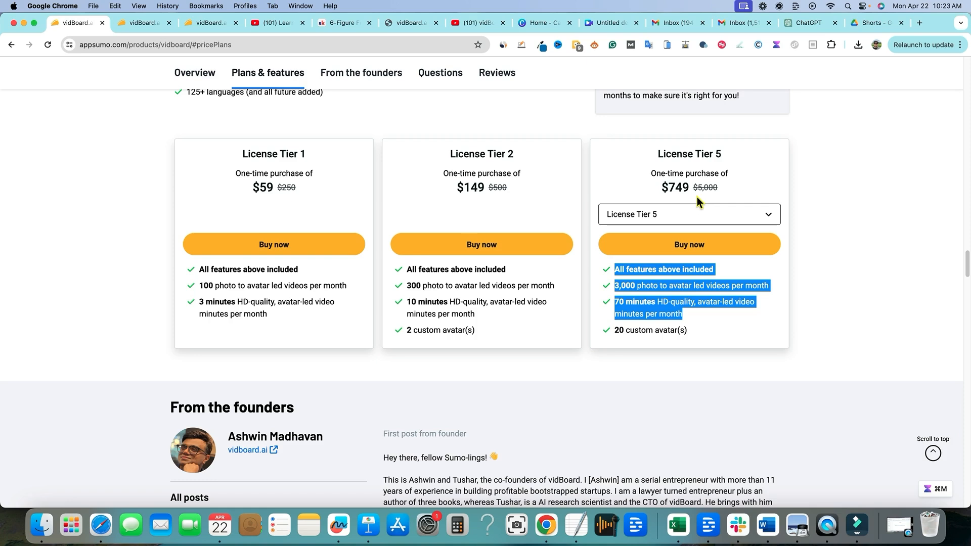
pyautogui.click(730, 329)
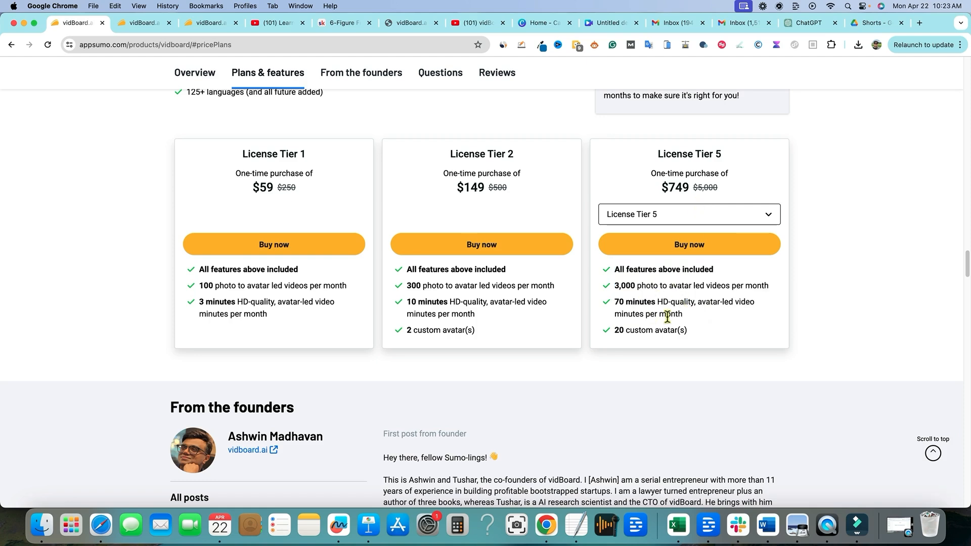
pyautogui.scroll(-3, 667, 317)
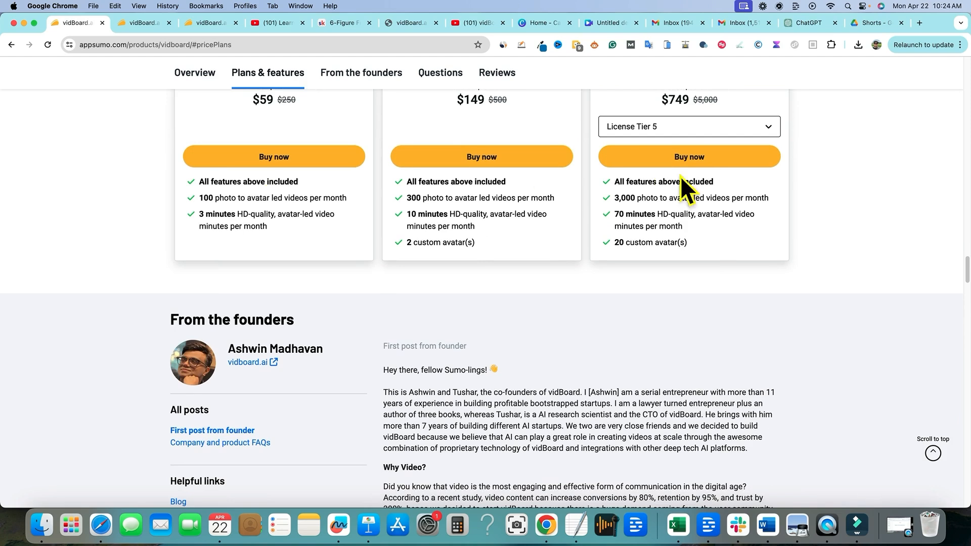
# Read the first founder post in the From the founders section below the plan cards.
pyautogui.scroll(-1, 587, 301)
pyautogui.scroll(-2, 588, 302)
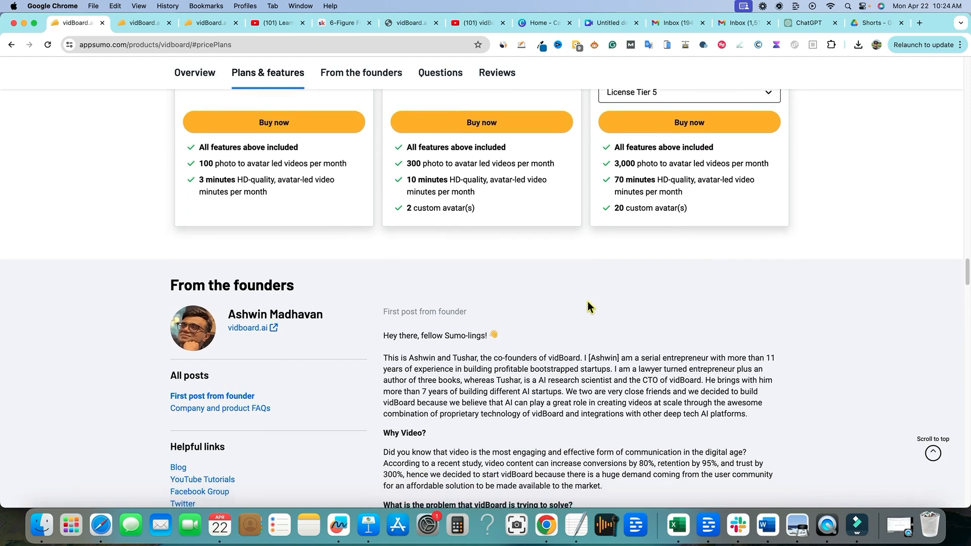
pyautogui.scroll(-1, 501, 367)
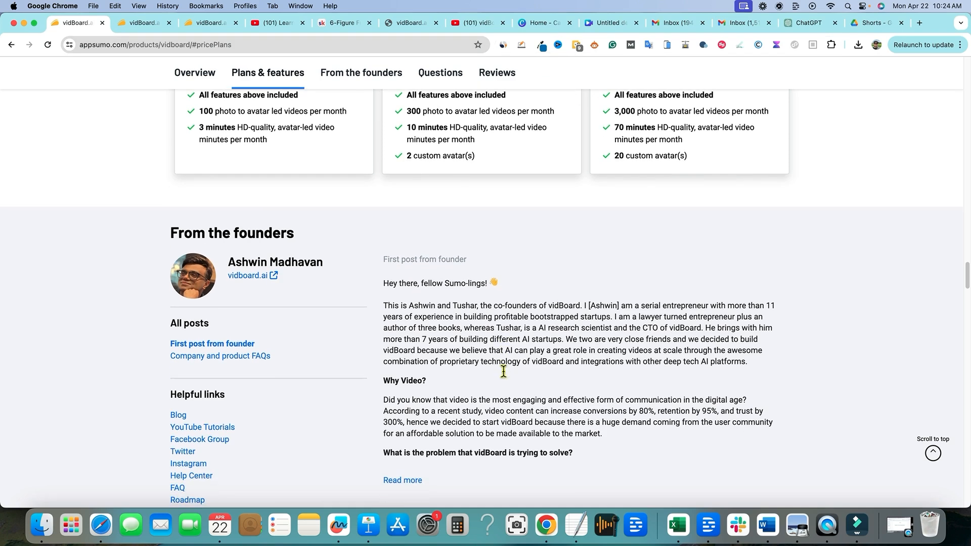
pyautogui.scroll(-3, 533, 368)
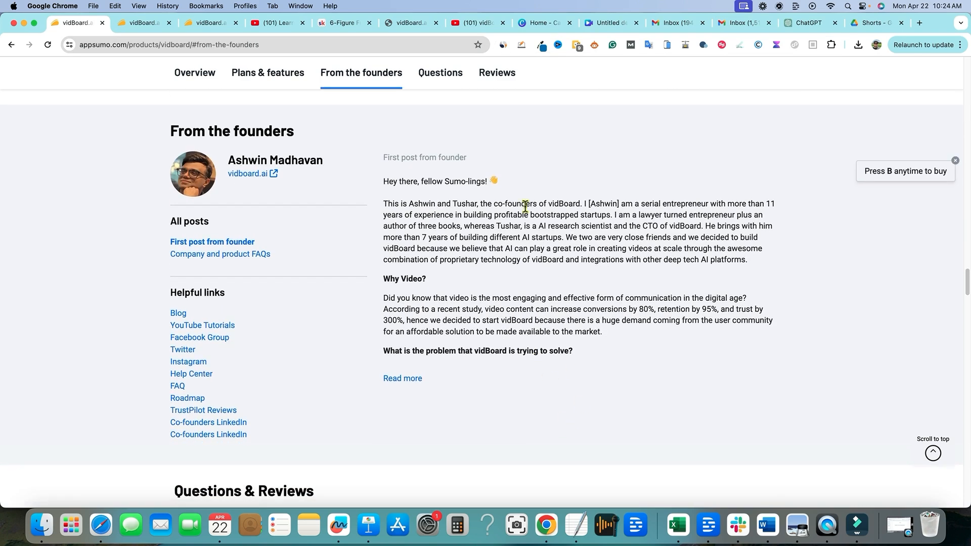
pyautogui.scroll(-1, 491, 252)
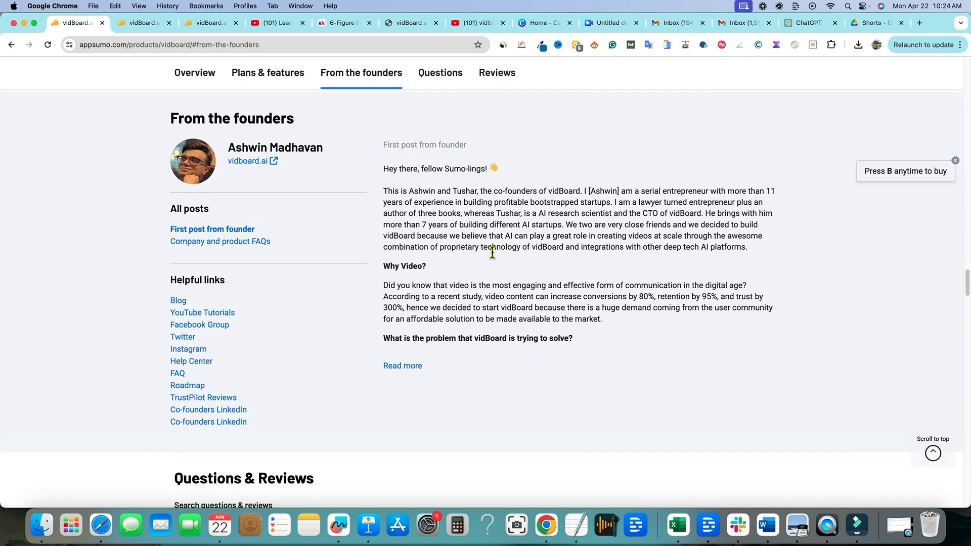
pyautogui.scroll(-1, 556, 279)
pyautogui.scroll(4, 440, 299)
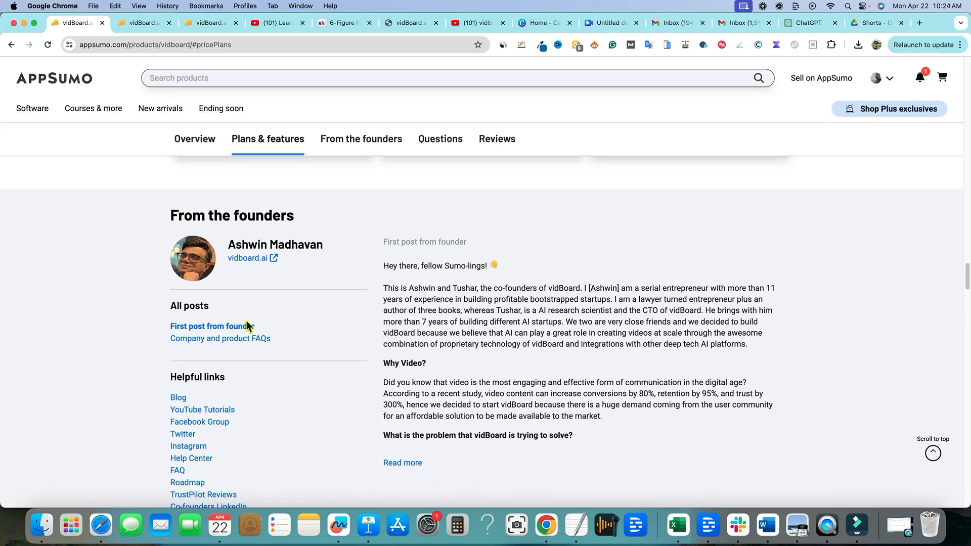
pyautogui.scroll(-1, 564, 330)
pyautogui.scroll(-1, 565, 329)
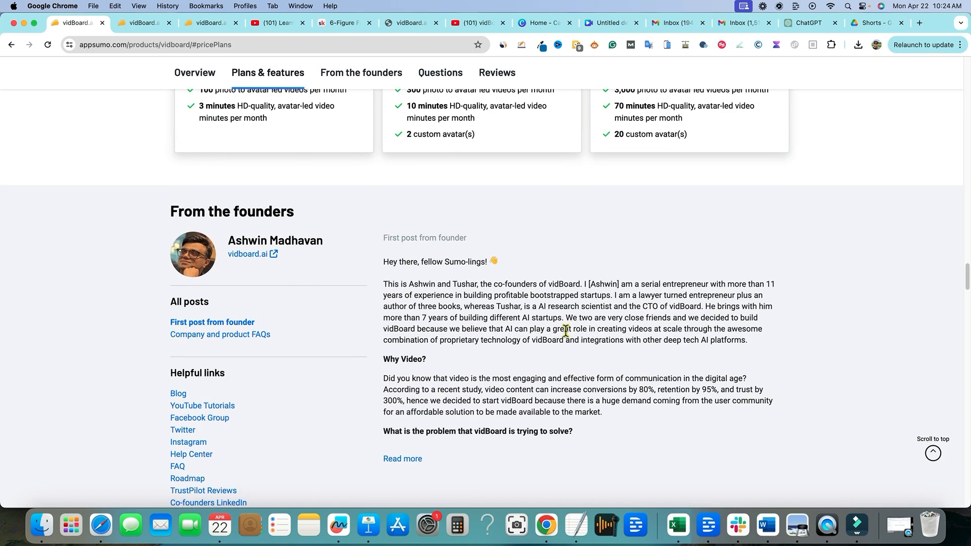
# Look over the founders' helpful links and the Questions & Reviews section, and return to the founders section.
pyautogui.scroll(-3, 565, 329)
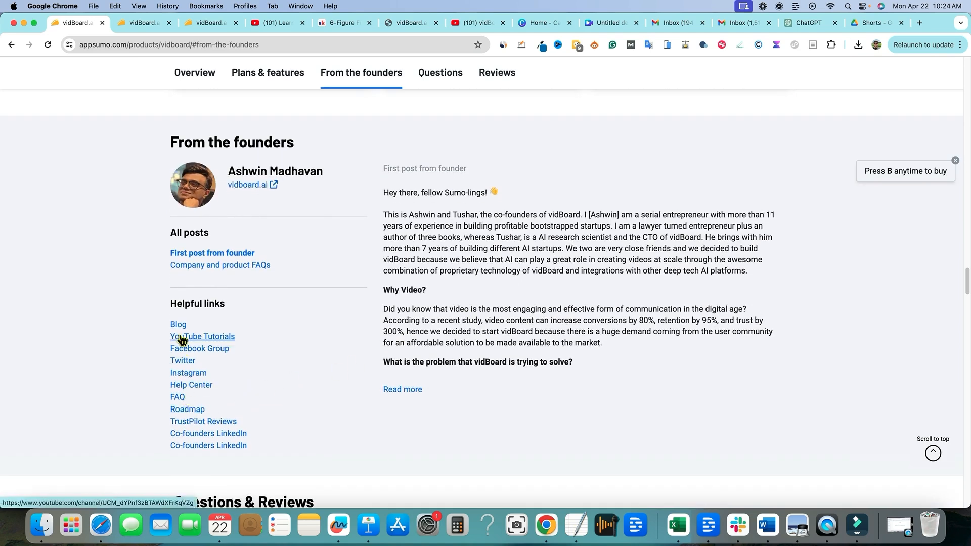
pyautogui.scroll(-5, 449, 392)
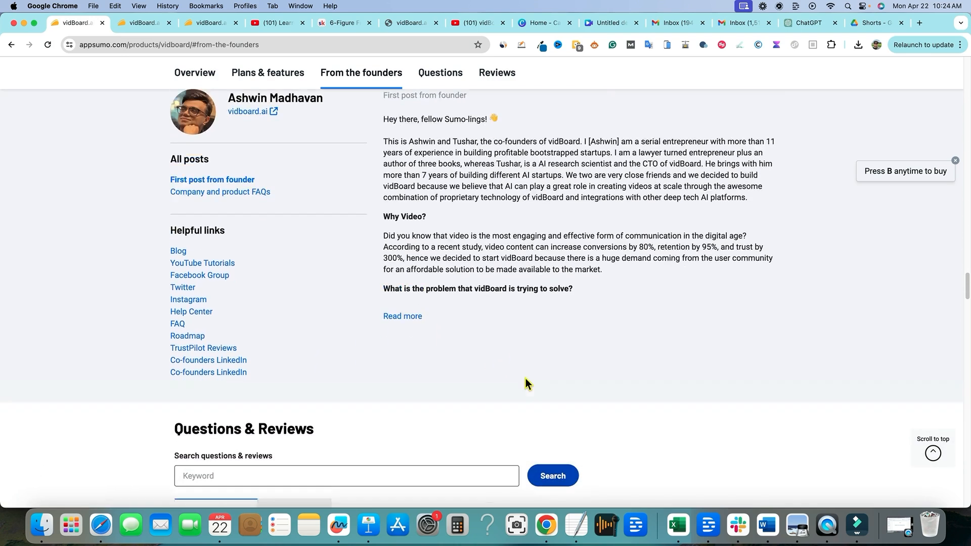
pyautogui.scroll(-10, 605, 338)
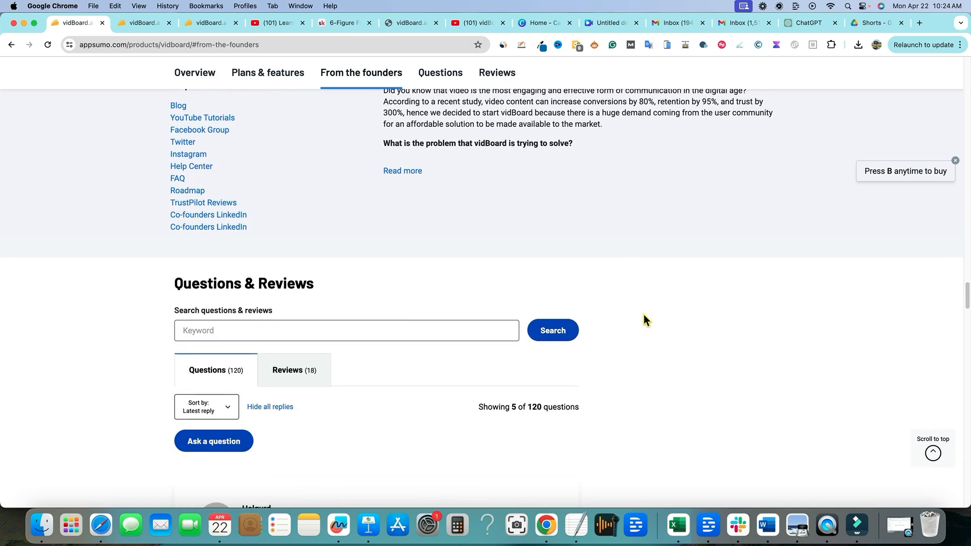
pyautogui.scroll(6, 651, 311)
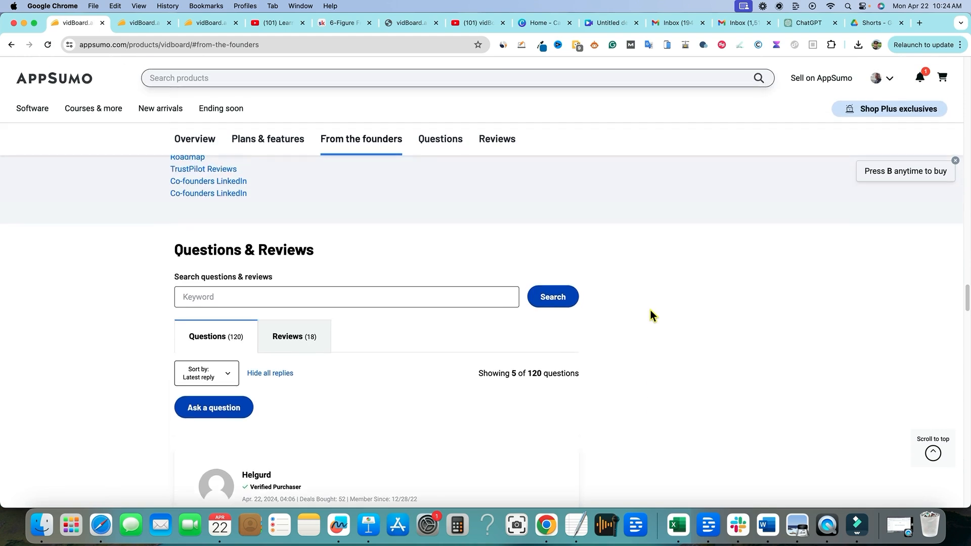
pyautogui.scroll(10, 650, 311)
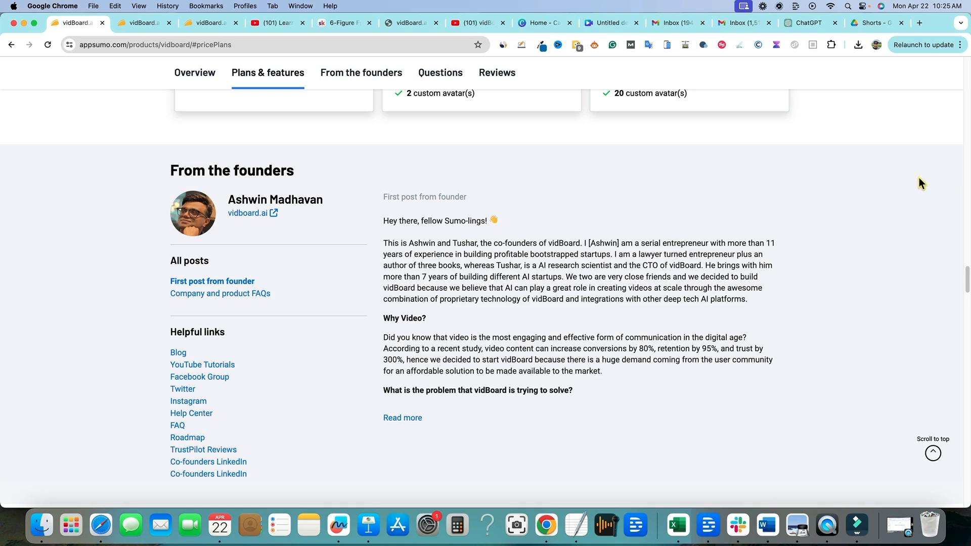
# Switch to the vidBoard.ai dashboard, view its Themes page and return to Home.
pyautogui.click(407, 23)
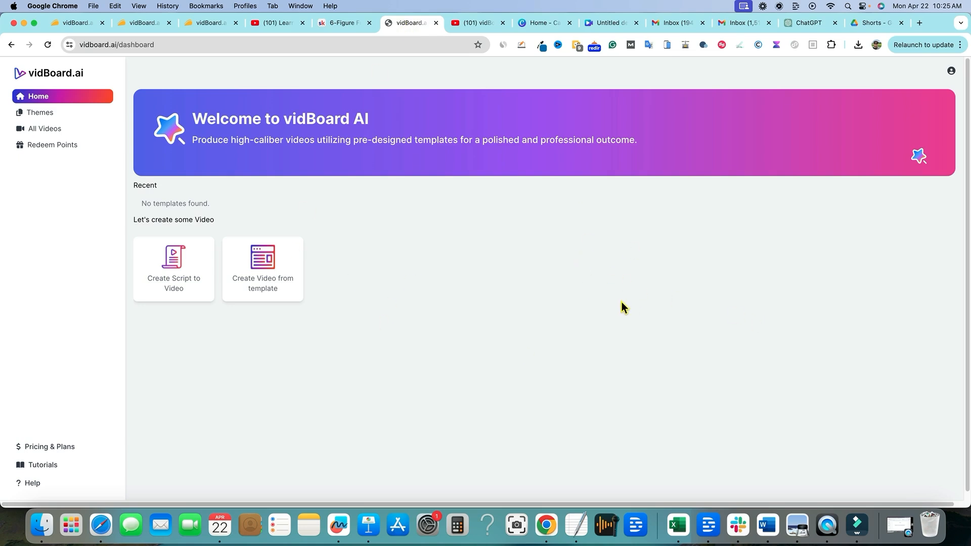
pyautogui.click(44, 116)
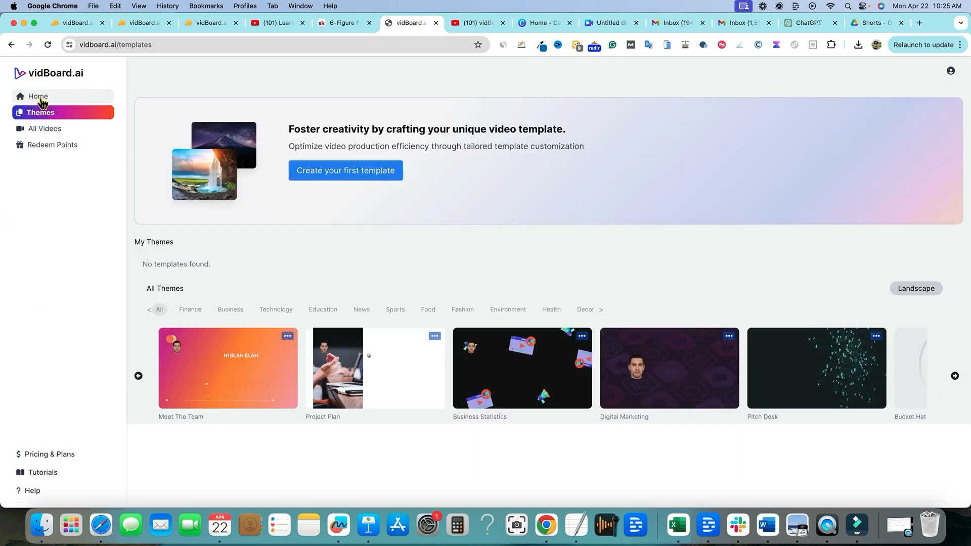
pyautogui.click(35, 97)
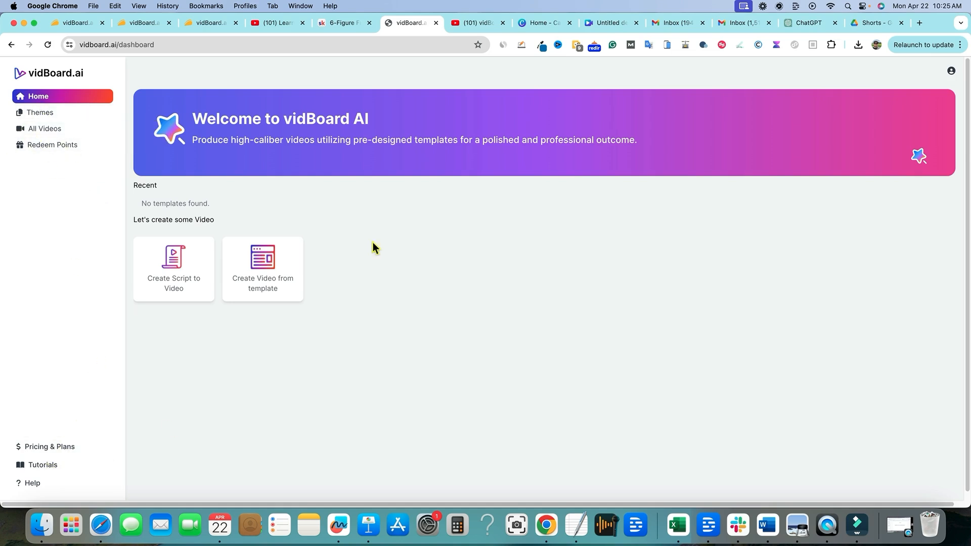
# Switch to vidBoard.ai's YouTube channel and browse its latest tutorial videos.
pyautogui.click(473, 23)
pyautogui.scroll(7, 430, 282)
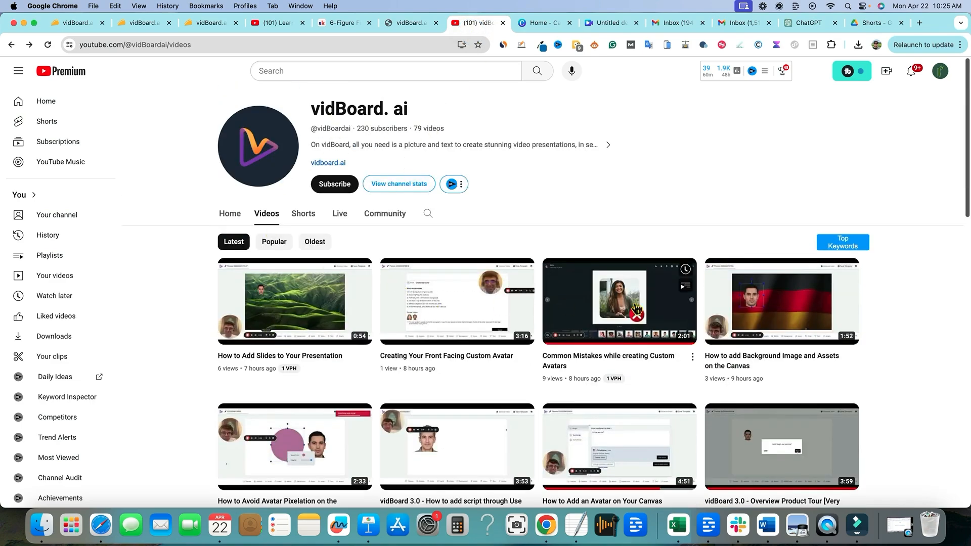
pyautogui.scroll(-9, 187, 404)
pyautogui.scroll(9, 607, 209)
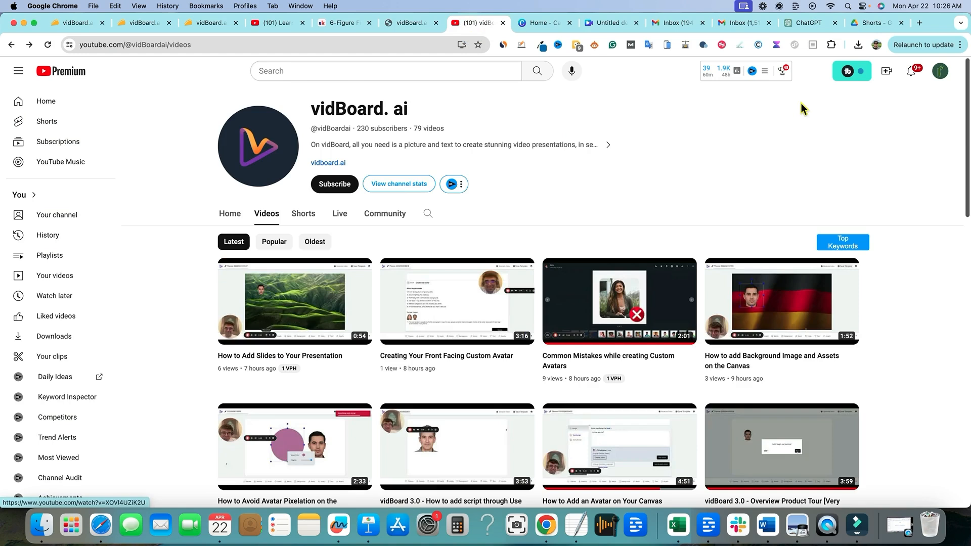
# Return to the vidBoard.ai dashboard, create a first template from the video template page, and go back to Home.
pyautogui.click(408, 26)
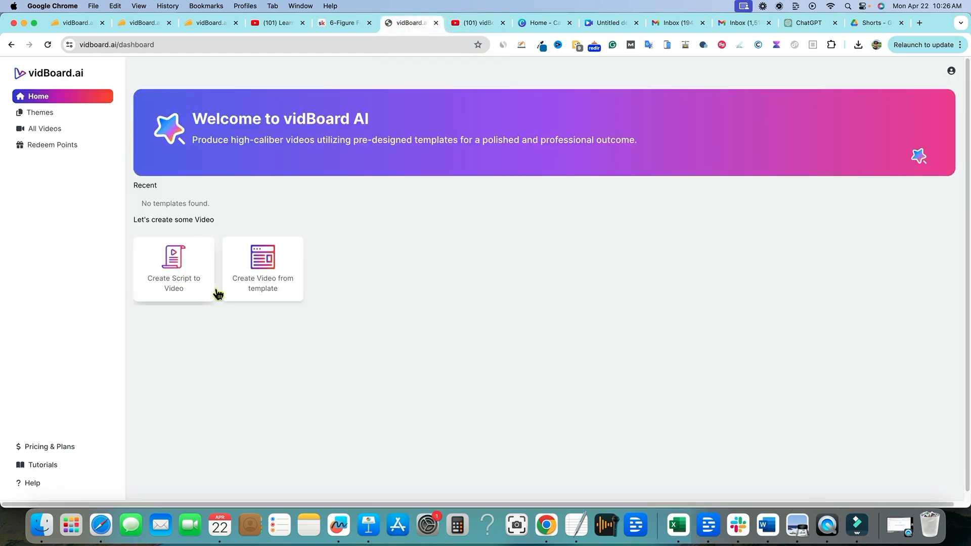
pyautogui.click(272, 283)
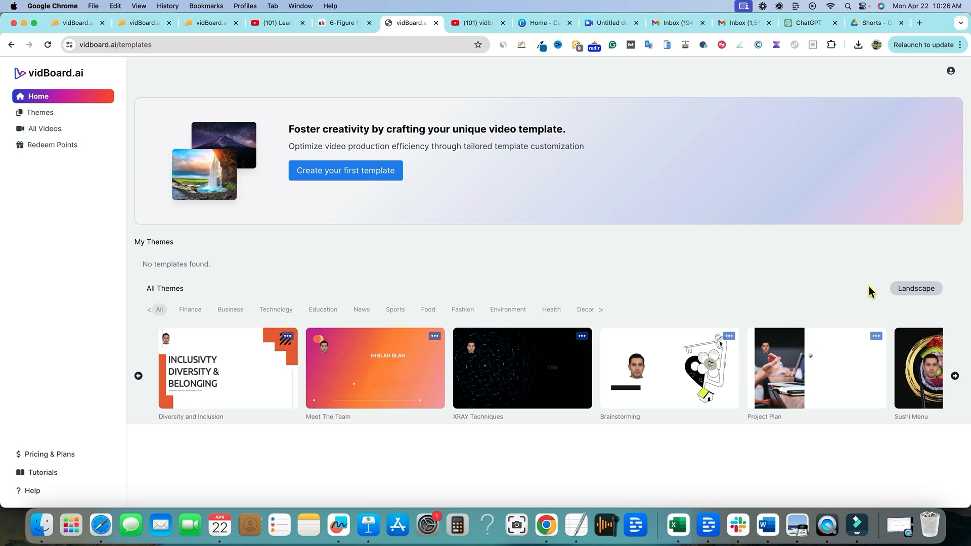
pyautogui.click(374, 175)
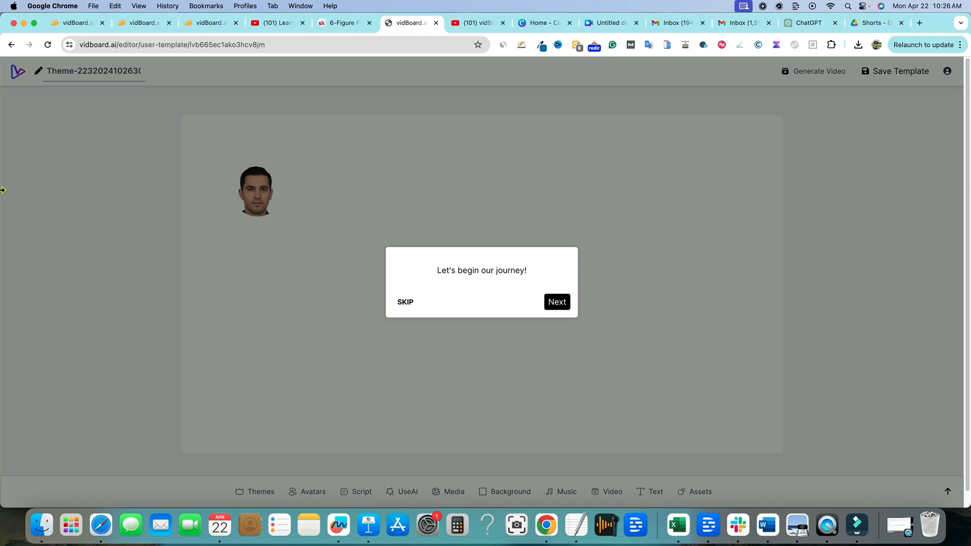
pyautogui.click(12, 45)
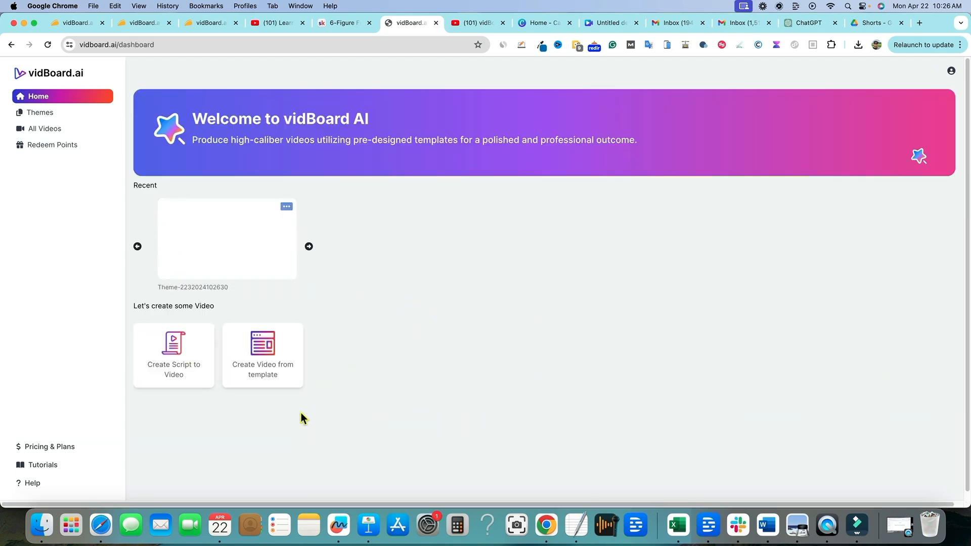
# Create a Script to Video project and follow the editor tour as far as UseAI, skipping the rest.
pyautogui.click(183, 376)
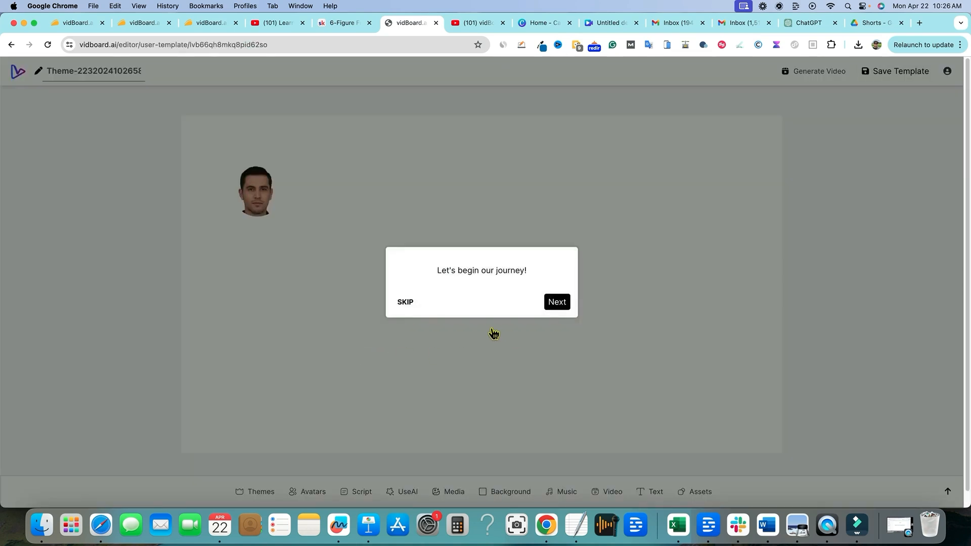
pyautogui.click(544, 302)
pyautogui.click(335, 447)
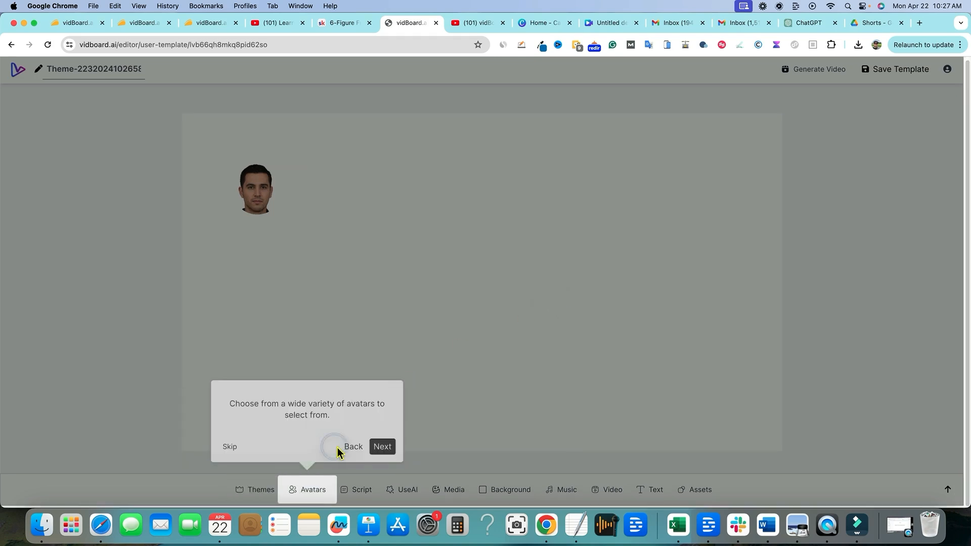
pyautogui.click(382, 446)
pyautogui.click(428, 447)
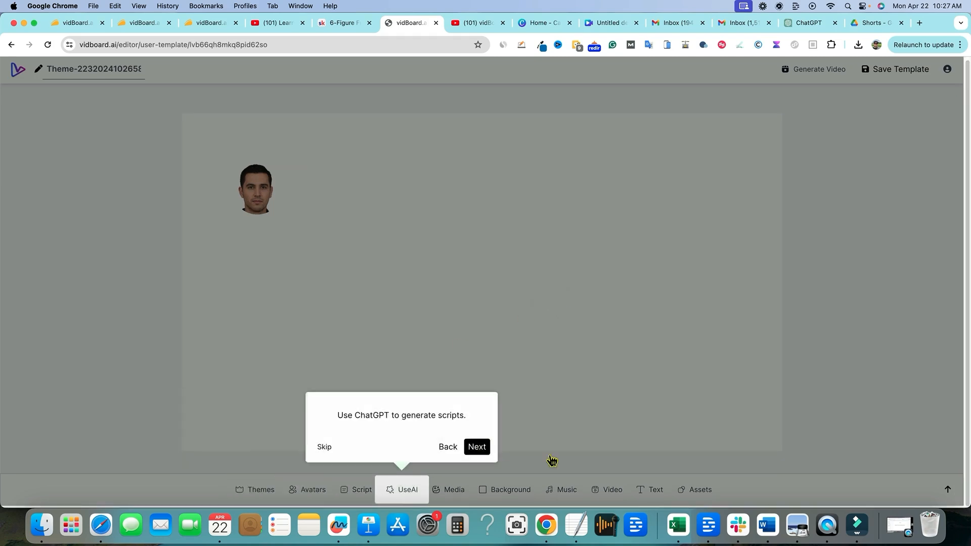
pyautogui.click(324, 447)
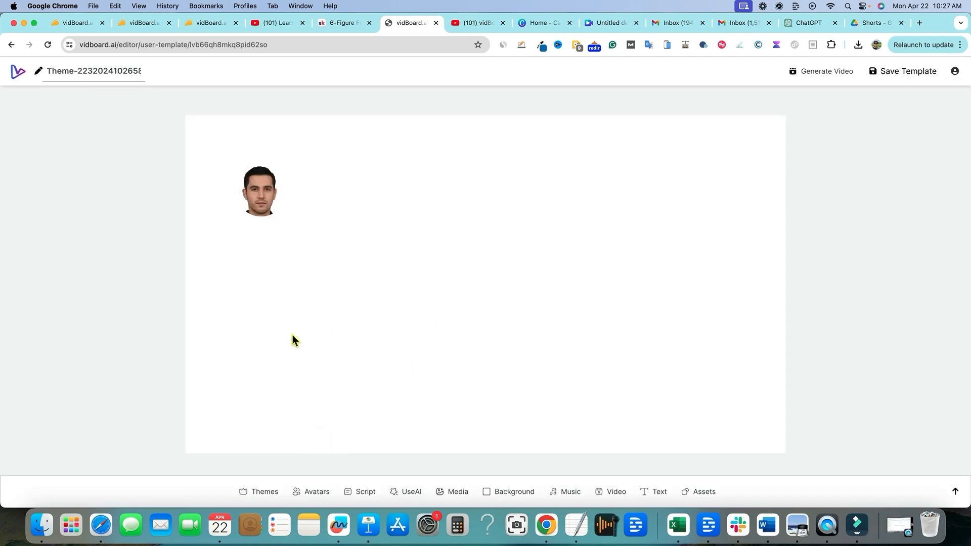
# Examine the avatar library in the editor, covering the standard avatars, Pro Avatars and My Avatars.
pyautogui.click(314, 492)
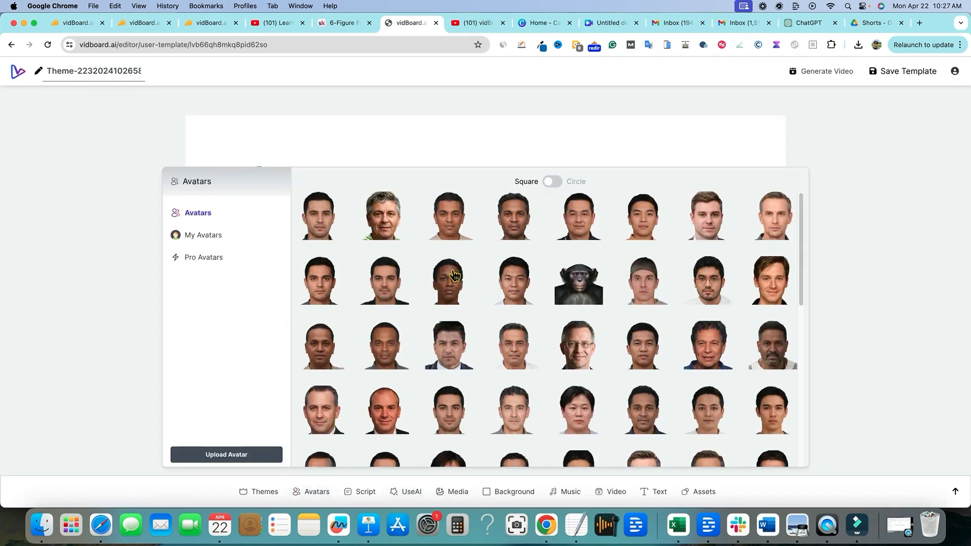
pyautogui.click(207, 258)
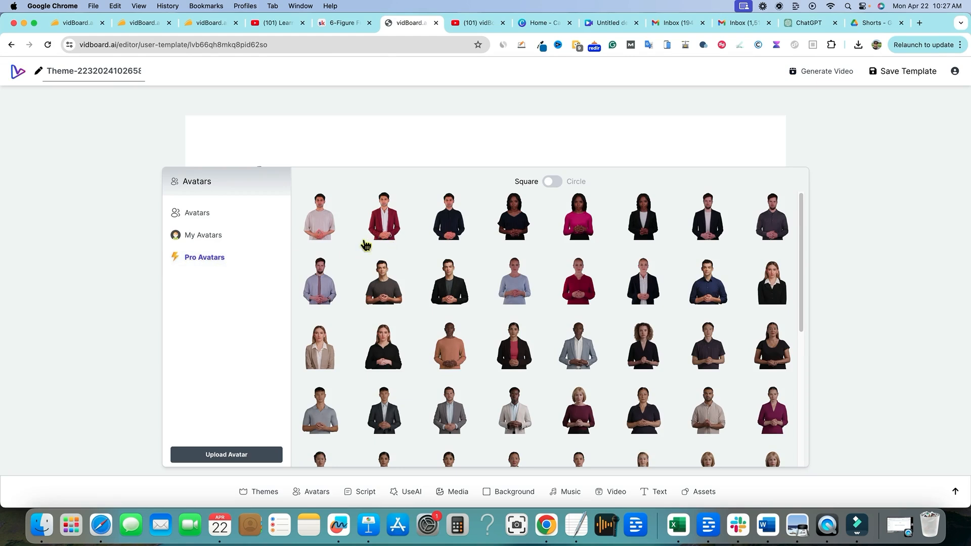
pyautogui.click(201, 244)
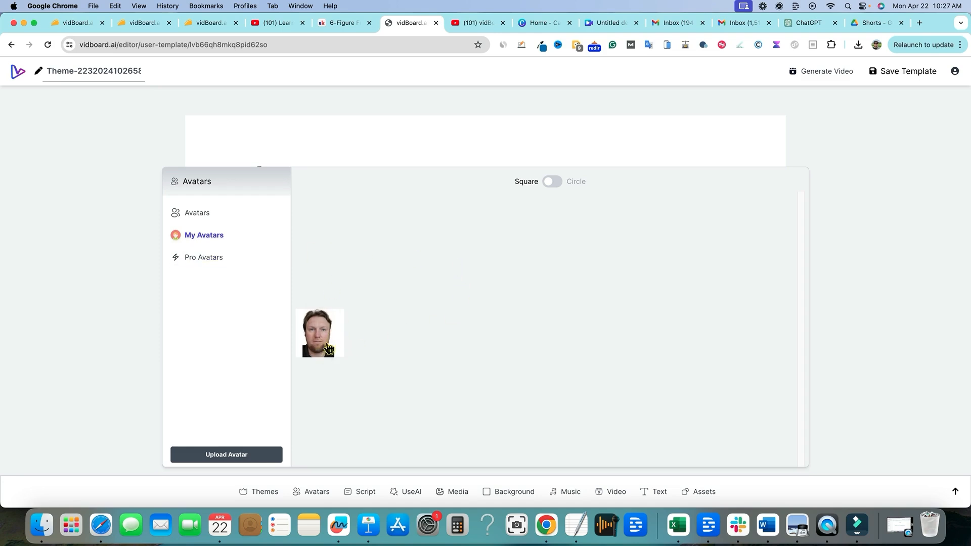
# Set the avatar shape to Circle and show the standard avatars in that shape.
pyautogui.click(552, 183)
pyautogui.click(550, 183)
pyautogui.click(550, 183)
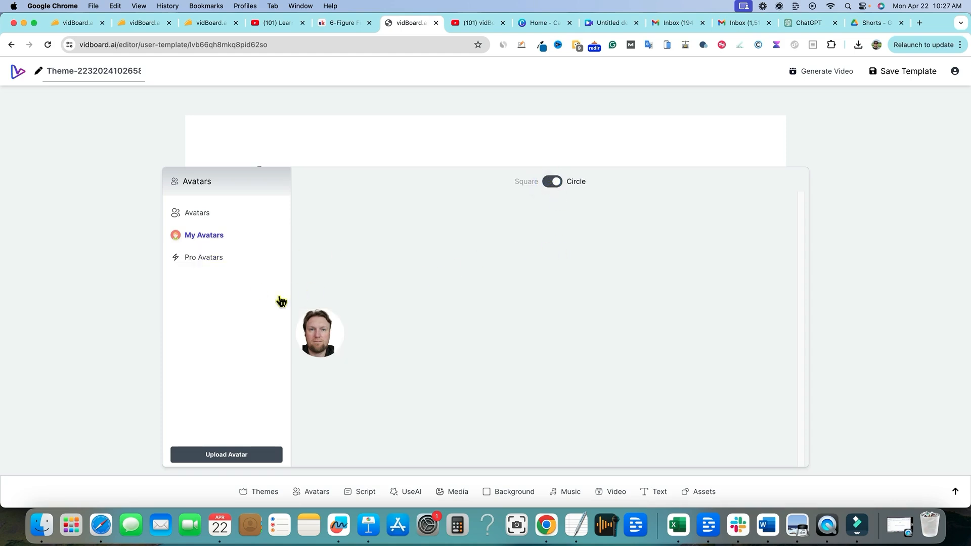
pyautogui.click(252, 216)
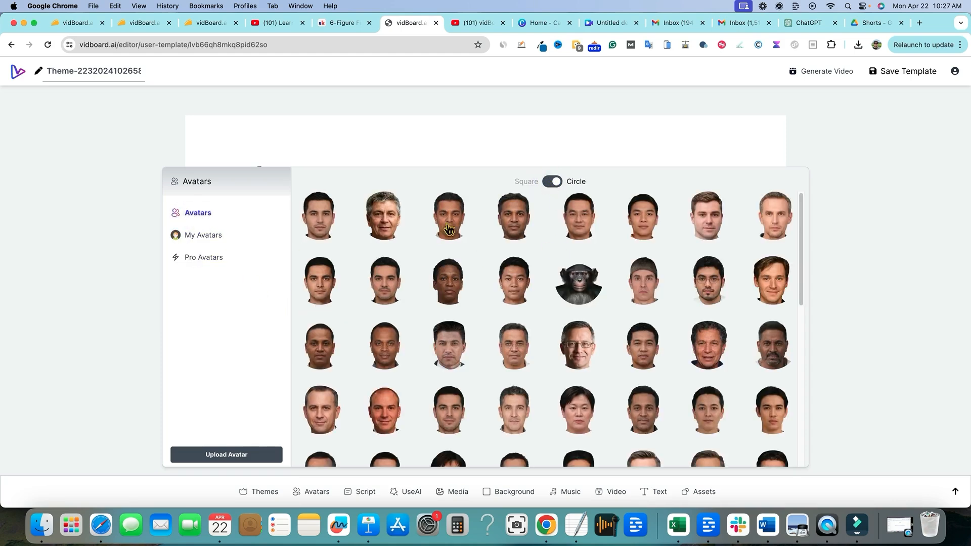
# Compare the Pro Avatars with the standard avatars, and check the AppSumo license tiers, highlighting what License Tier 2 includes.
pyautogui.click(212, 257)
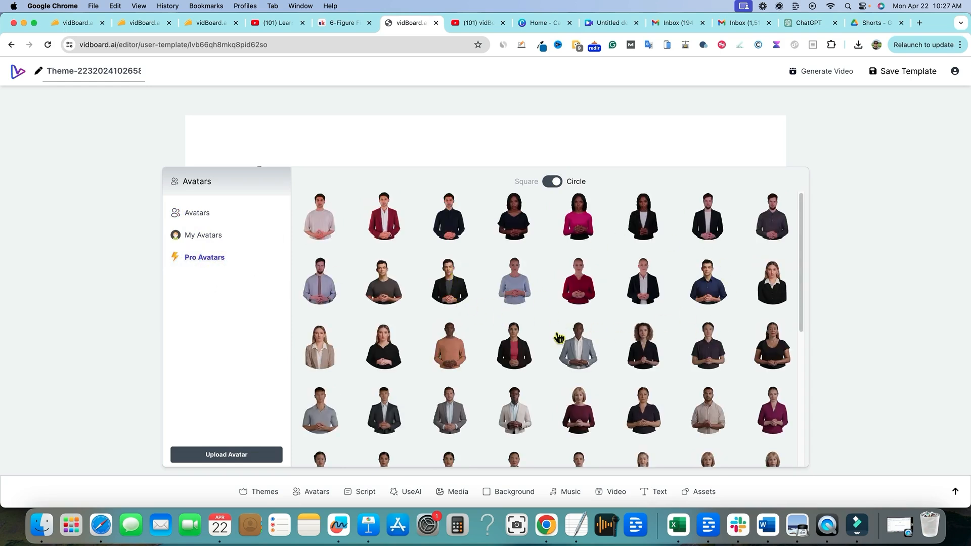
pyautogui.click(217, 223)
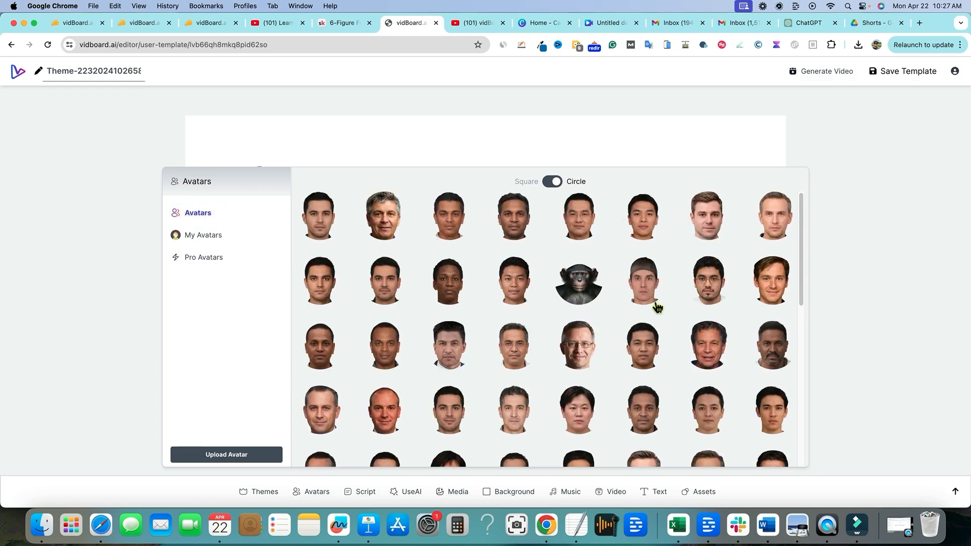
pyautogui.click(134, 24)
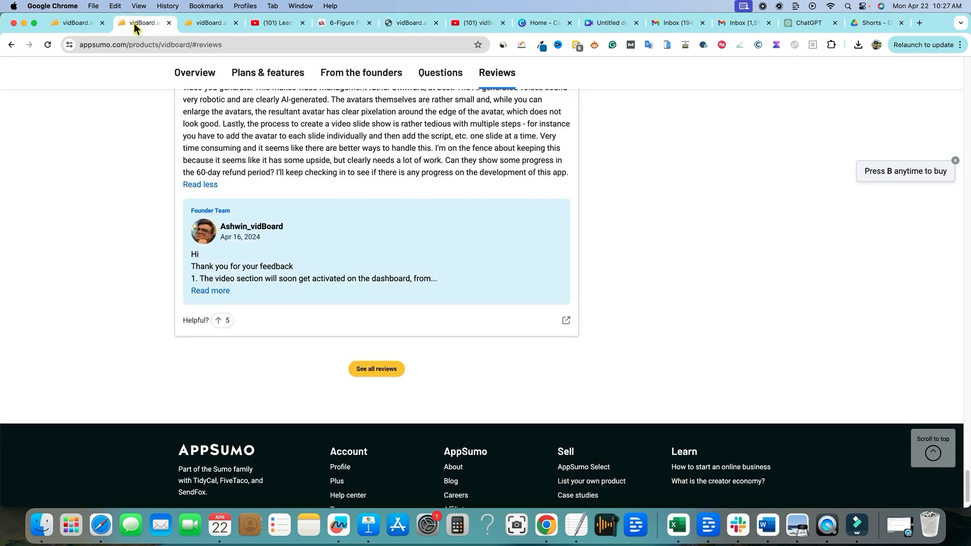
pyautogui.click(84, 26)
pyautogui.scroll(5, 303, 253)
pyautogui.scroll(1, 253, 364)
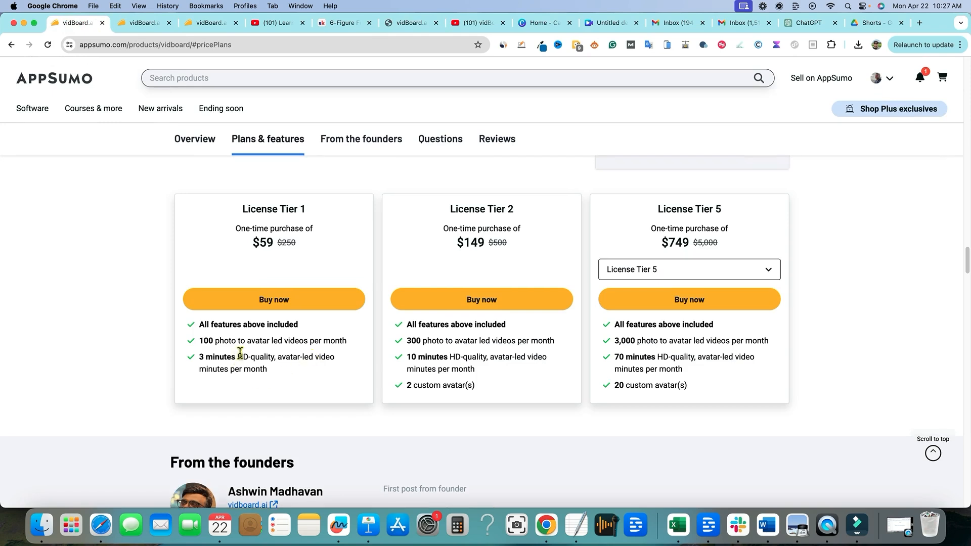
pyautogui.moveTo(478, 388); pyautogui.dragTo(407, 340)
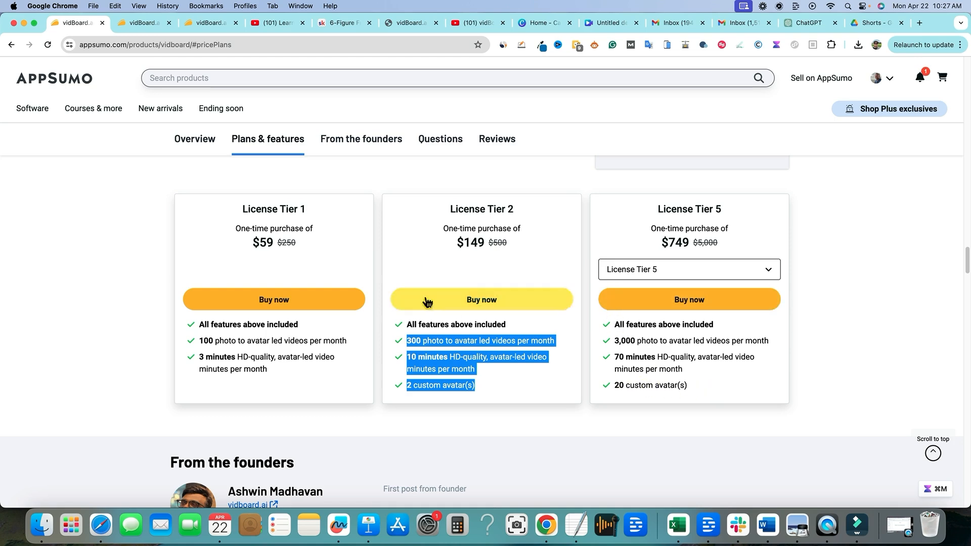
# Return to the vidBoard.ai editor and add the Pro Avatar of the man in a black jacket to the slide.
pyautogui.click(402, 23)
pyautogui.click(211, 259)
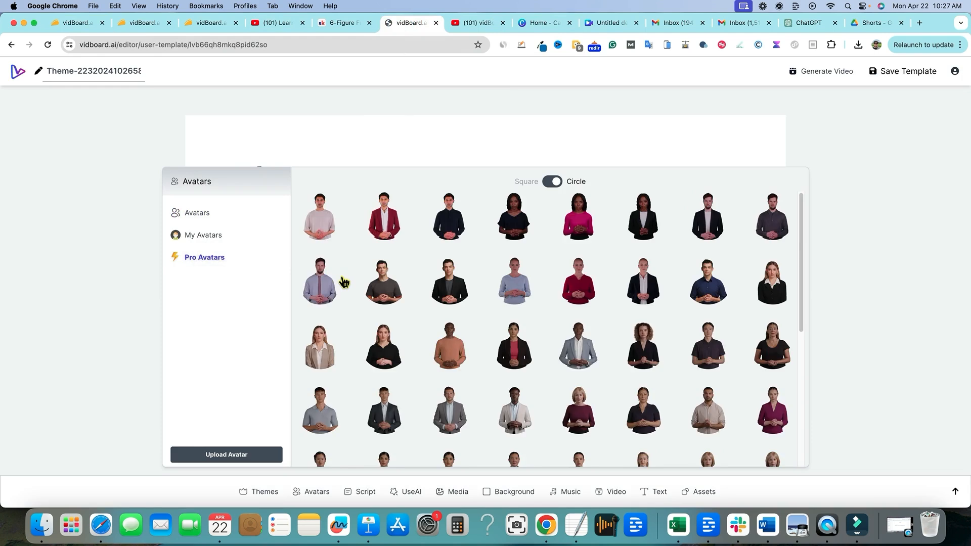
pyautogui.click(450, 290)
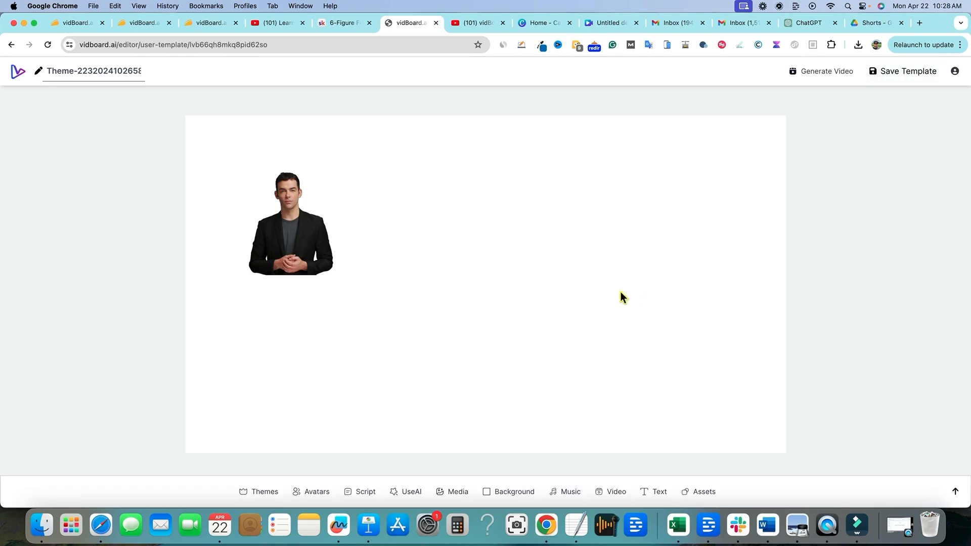
# Enlarge the avatar, keep it upright, and place it in the lower-left corner of the slide.
pyautogui.moveTo(303, 252); pyautogui.dragTo(256, 405)
pyautogui.moveTo(301, 330); pyautogui.dragTo(452, 293)
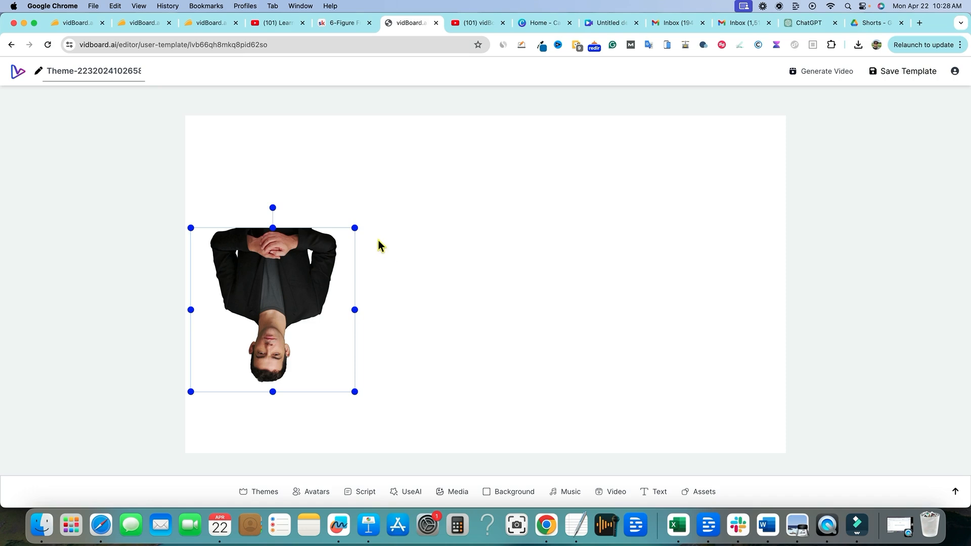
pyautogui.moveTo(355, 228); pyautogui.dragTo(354, 382)
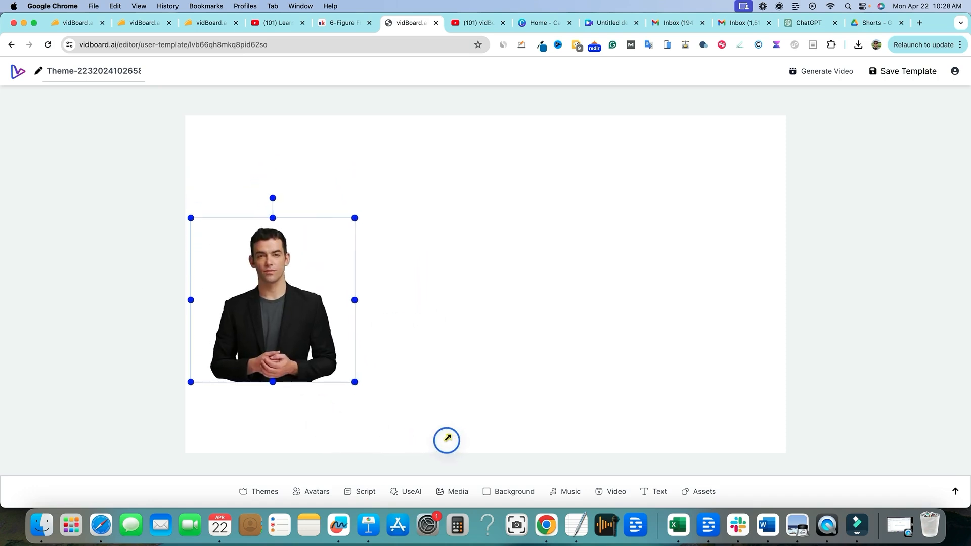
pyautogui.moveTo(356, 214); pyautogui.dragTo(359, 207)
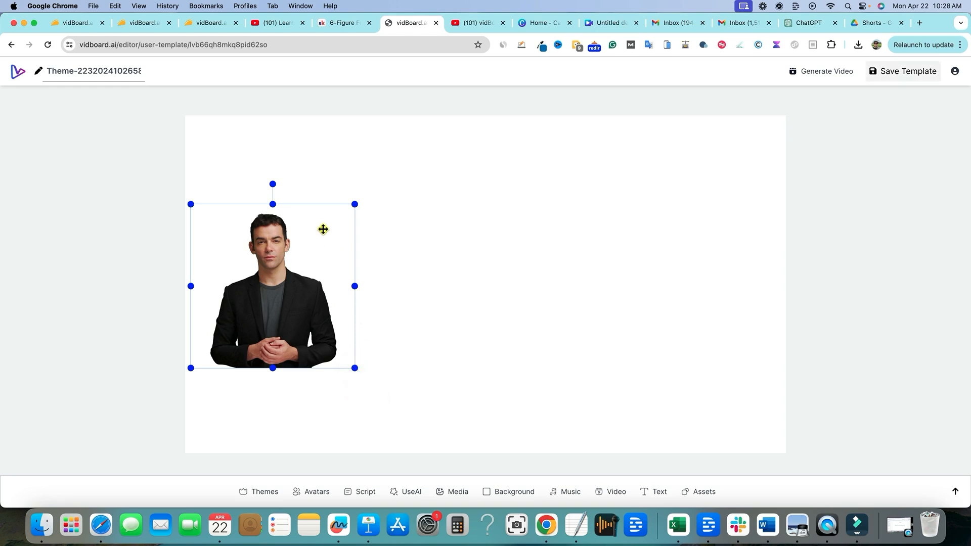
pyautogui.click(385, 191)
pyautogui.click(344, 214)
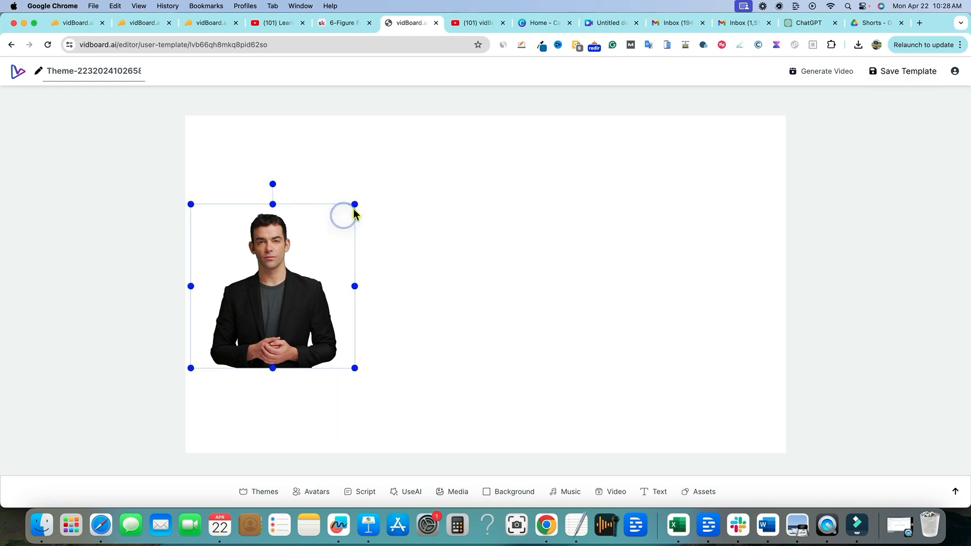
pyautogui.moveTo(355, 202); pyautogui.dragTo(444, 171)
pyautogui.moveTo(302, 202); pyautogui.dragTo(283, 401)
# Search Pixabay backgrounds for "office" and apply the bright meeting room with the white table and grey chairs.
pyautogui.click(510, 491)
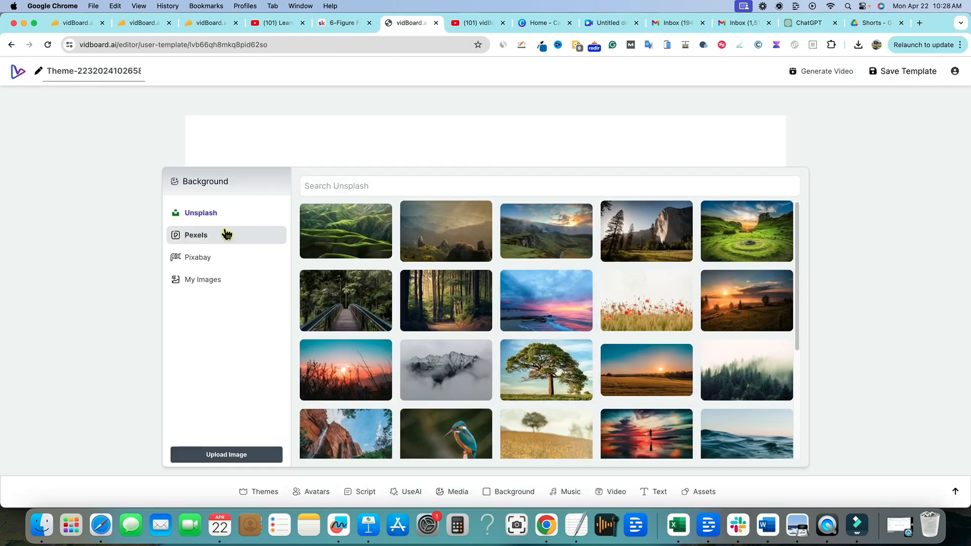
pyautogui.click(202, 263)
pyautogui.click(353, 187)
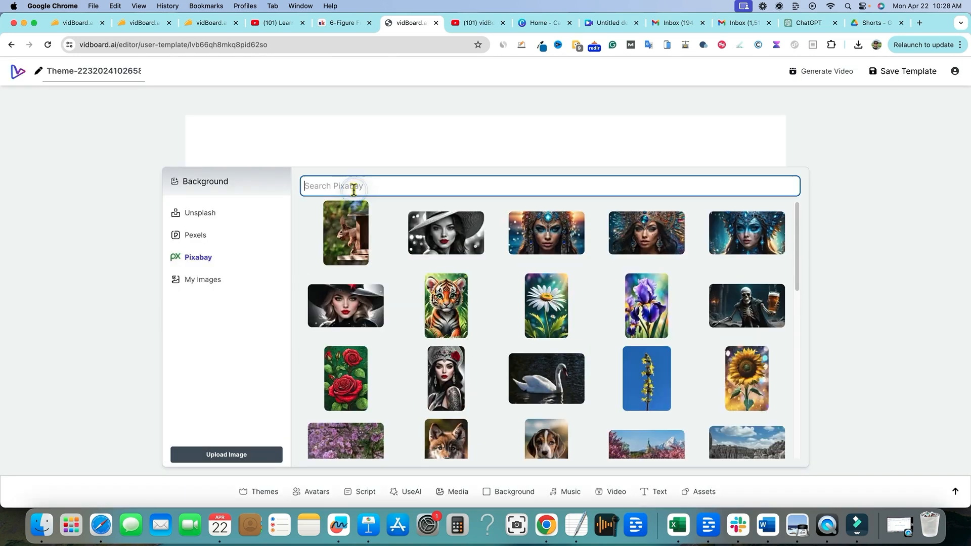
pyautogui.write('office')
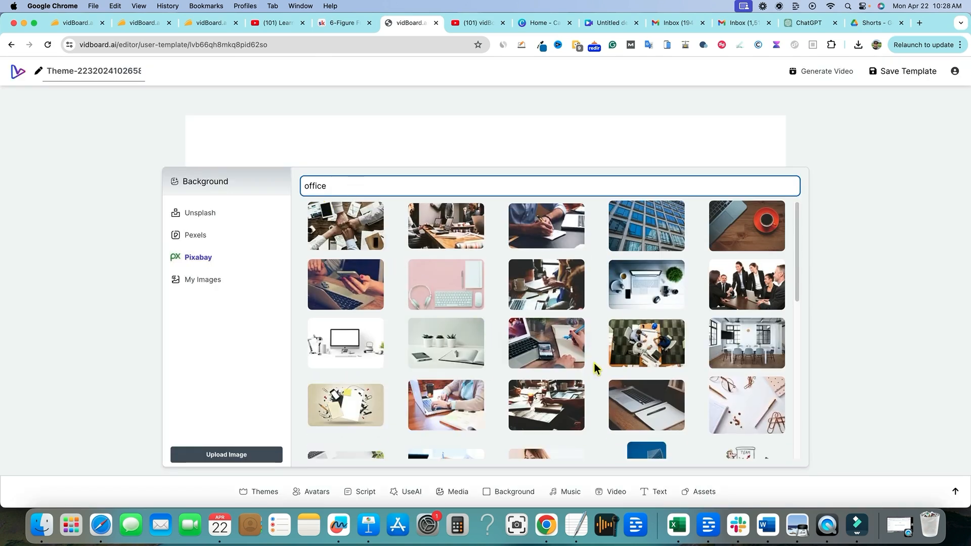
pyautogui.click(753, 354)
# Shift the avatar slightly down so its lower edge meets the bottom of the slide.
pyautogui.click(273, 416)
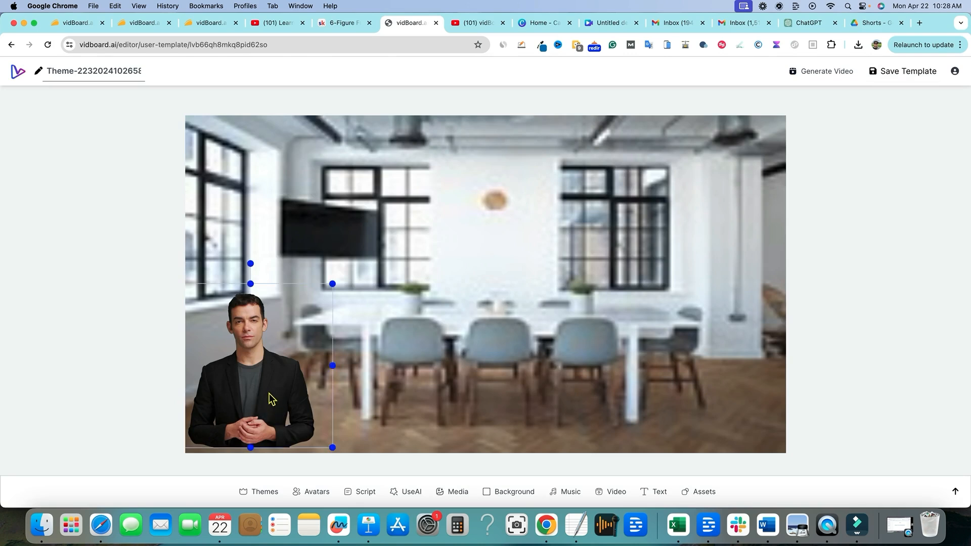
pyautogui.moveTo(268, 394); pyautogui.dragTo(271, 405)
pyautogui.click(827, 243)
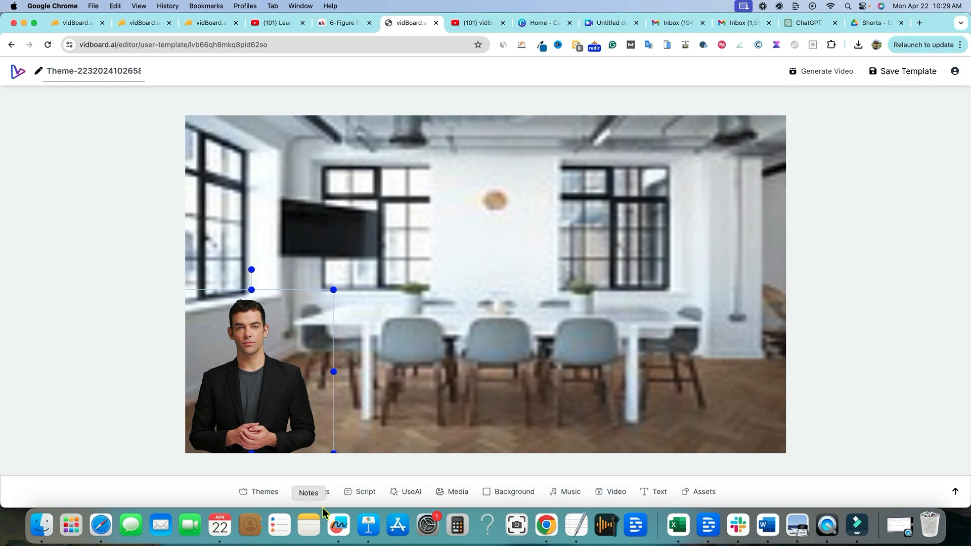
# Review the editor's Themes, Avatars, Script and UseAI sections.
pyautogui.click(263, 493)
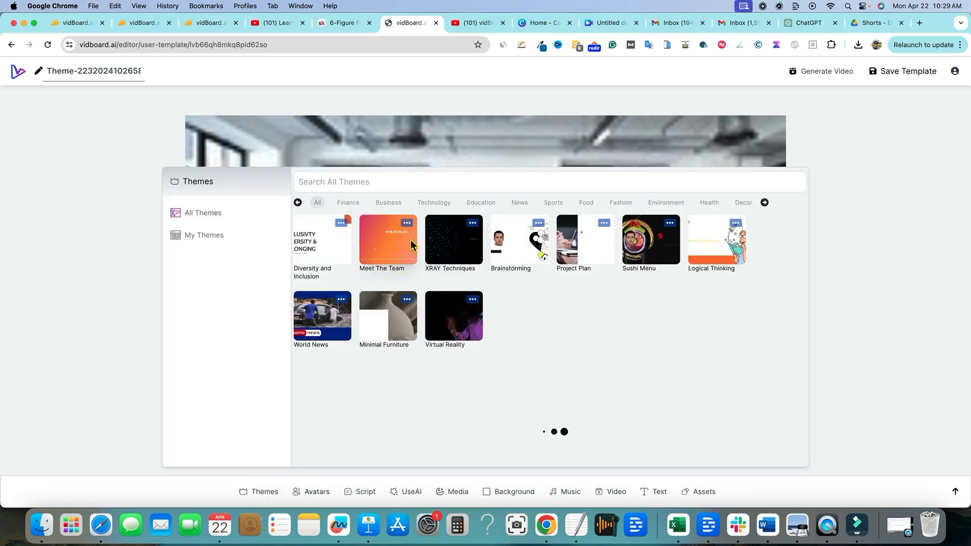
pyautogui.click(313, 492)
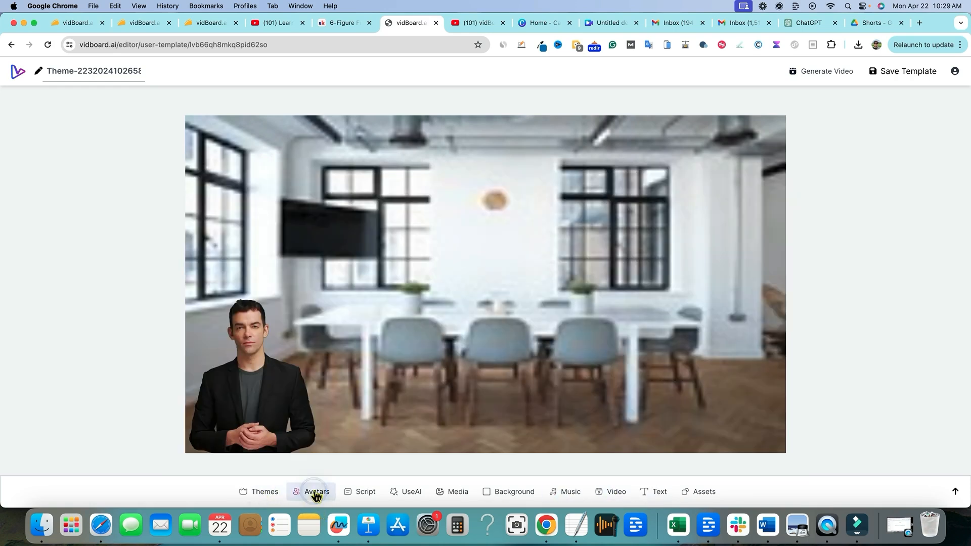
pyautogui.click(364, 493)
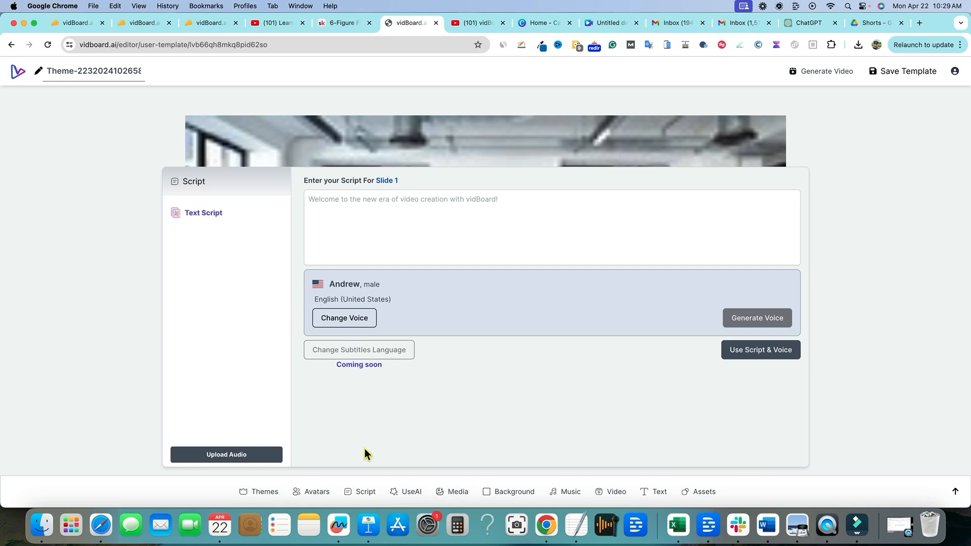
pyautogui.click(364, 493)
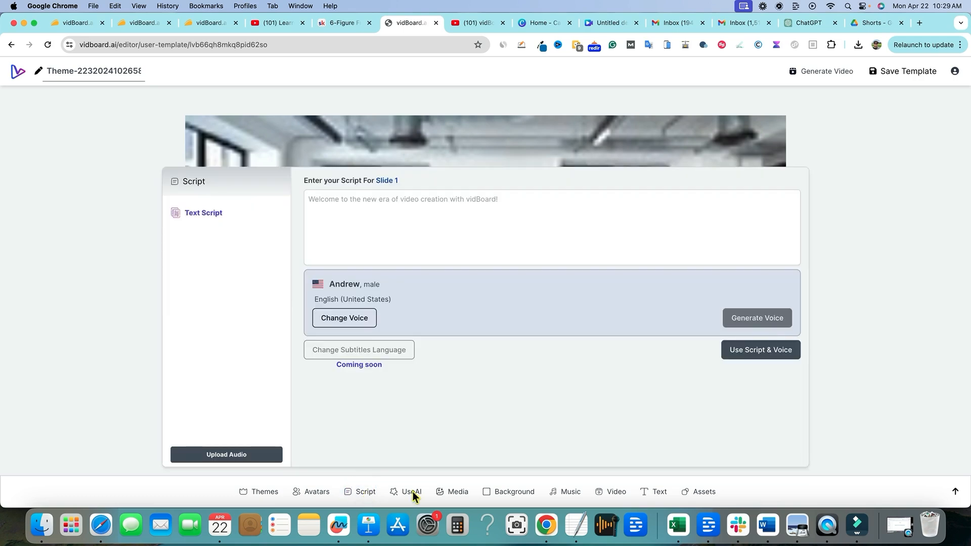
pyautogui.click(411, 492)
pyautogui.click(411, 493)
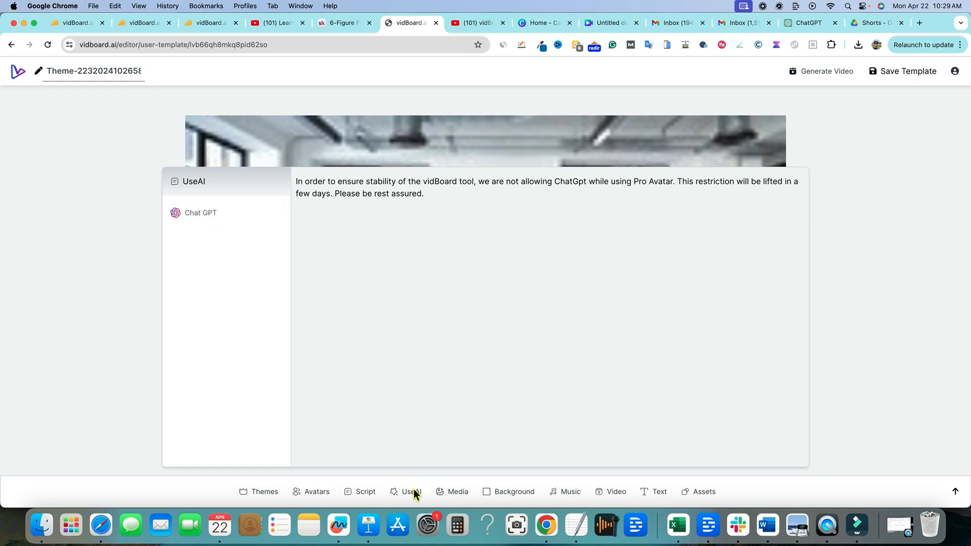
# Review the editor's Media, Music, Video and Text sections.
pyautogui.click(448, 493)
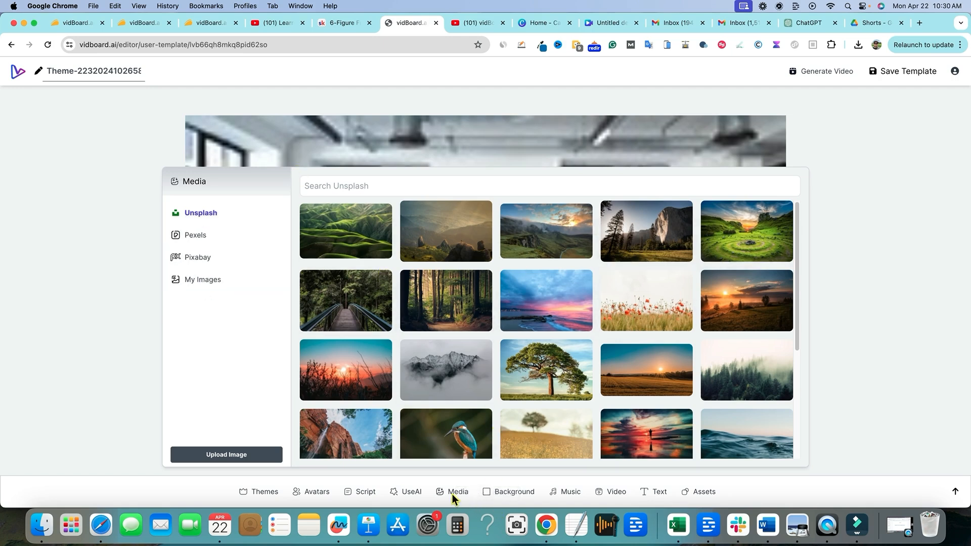
pyautogui.click(452, 493)
pyautogui.click(453, 493)
pyautogui.click(568, 493)
pyautogui.click(568, 495)
pyautogui.click(611, 493)
pyautogui.click(614, 493)
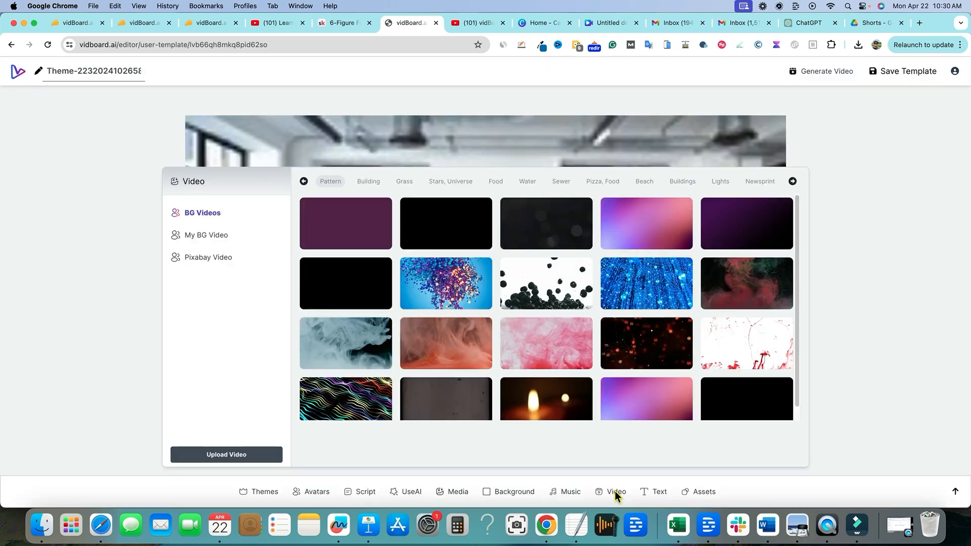
pyautogui.click(659, 493)
pyautogui.click(660, 493)
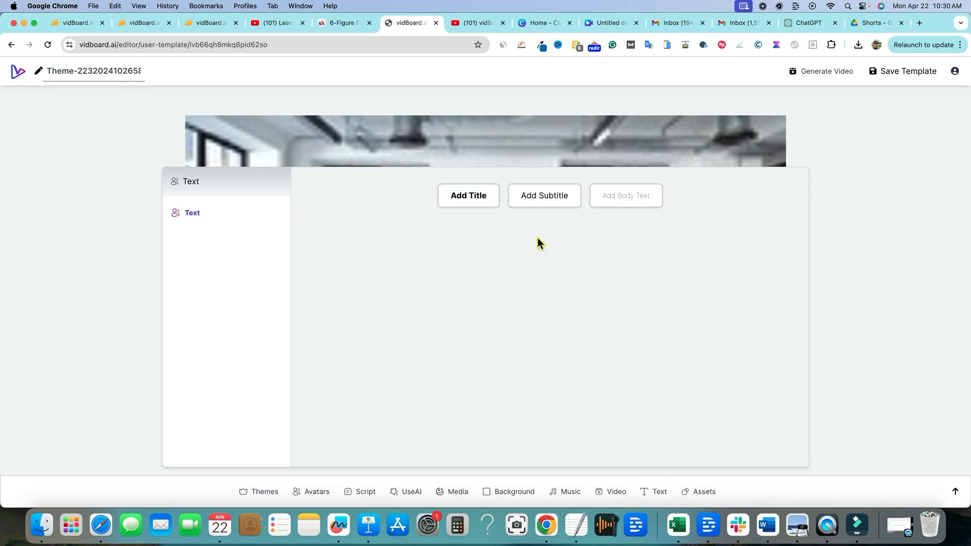
# Copy the affiliate marketing answer from ChatGPT and paste it as the script for Slide 1 in vidBoard.ai.
pyautogui.click(365, 493)
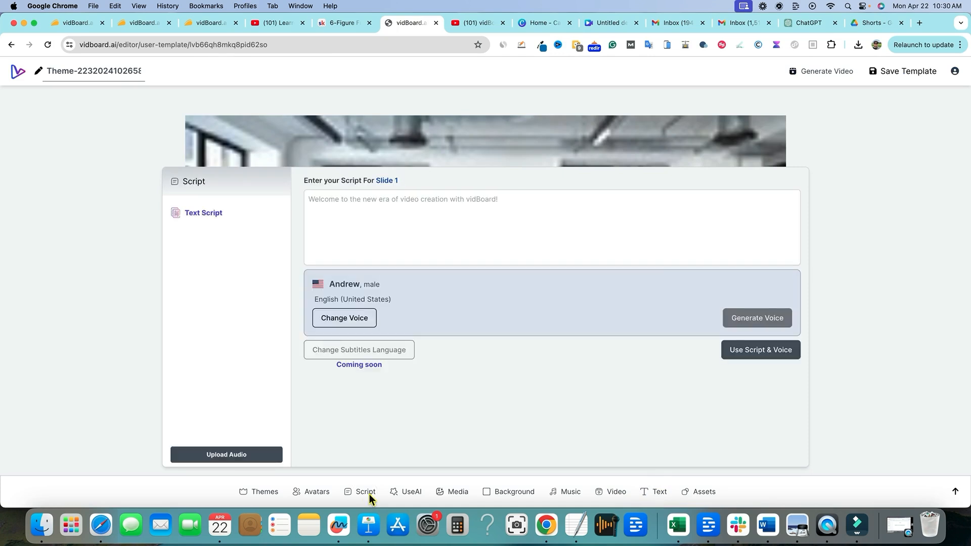
pyautogui.click(800, 20)
pyautogui.moveTo(467, 274); pyautogui.dragTo(384, 168)
pyautogui.press('super+c')
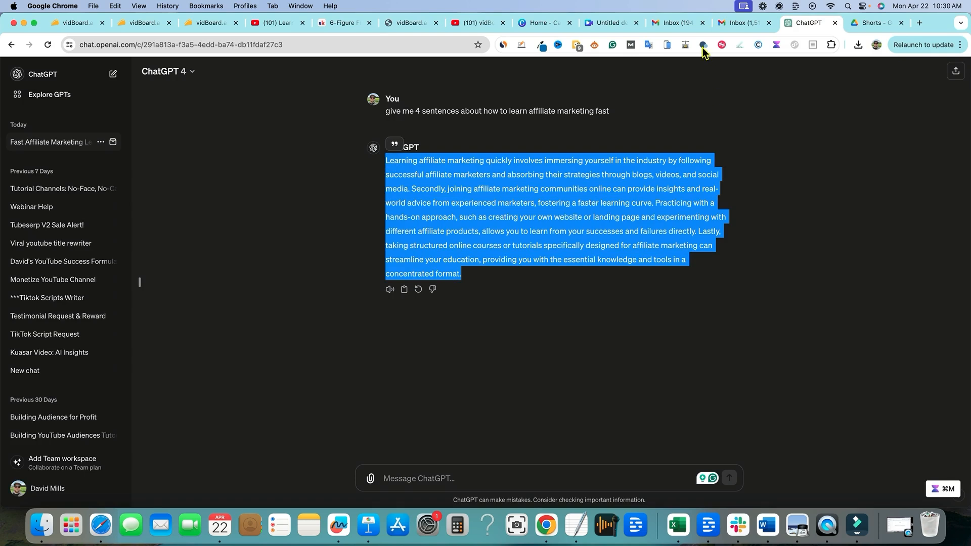
pyautogui.click(405, 23)
pyautogui.click(377, 218)
pyautogui.press('super+v')
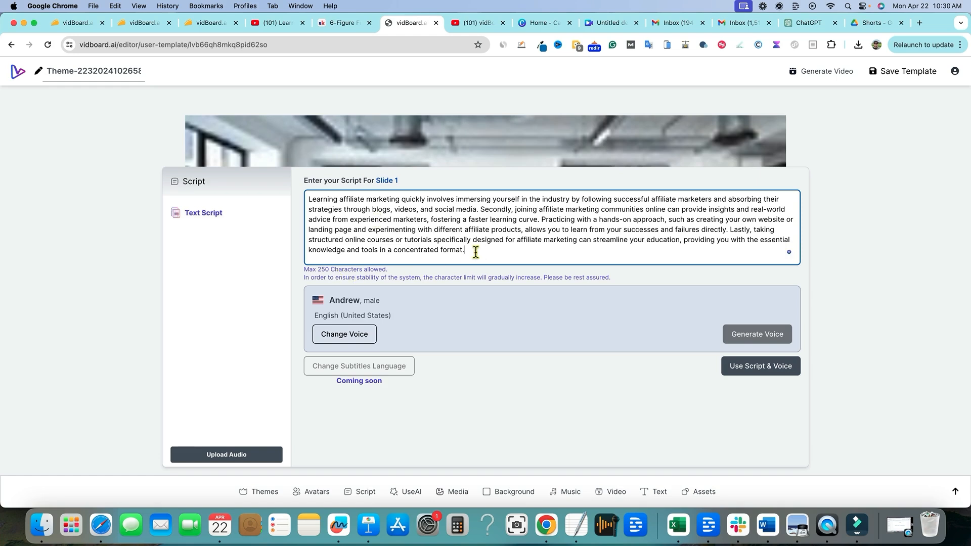
# Shorten the Slide 1 script to its first sentence, ending with "blogs, videos, and social media.".
pyautogui.moveTo(478, 251); pyautogui.dragTo(541, 218)
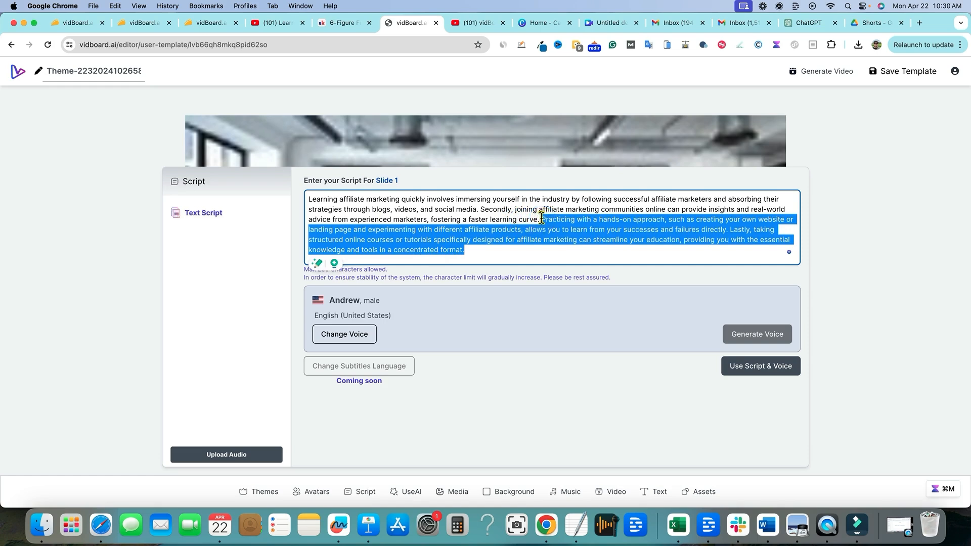
pyautogui.press('BackSpace')
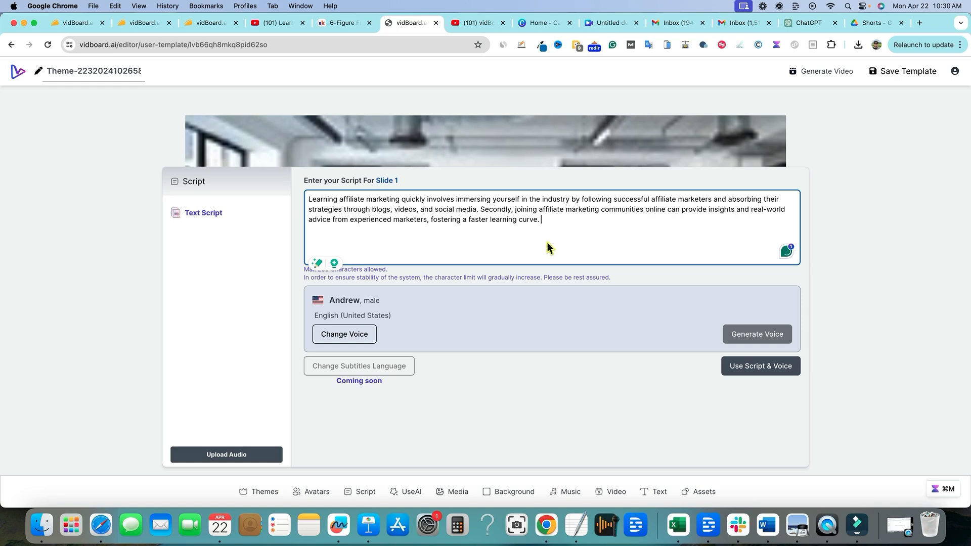
pyautogui.click(590, 210)
pyautogui.moveTo(548, 219); pyautogui.dragTo(482, 211)
pyautogui.press('BackSpace')
pyautogui.click(495, 225)
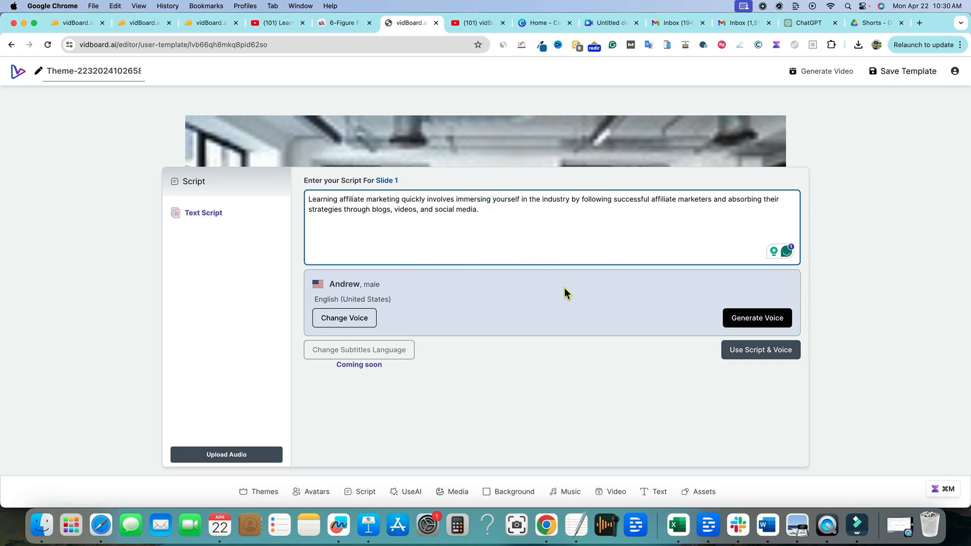
# Change the script's voice to Tony, male, English (United States).
pyautogui.click(361, 318)
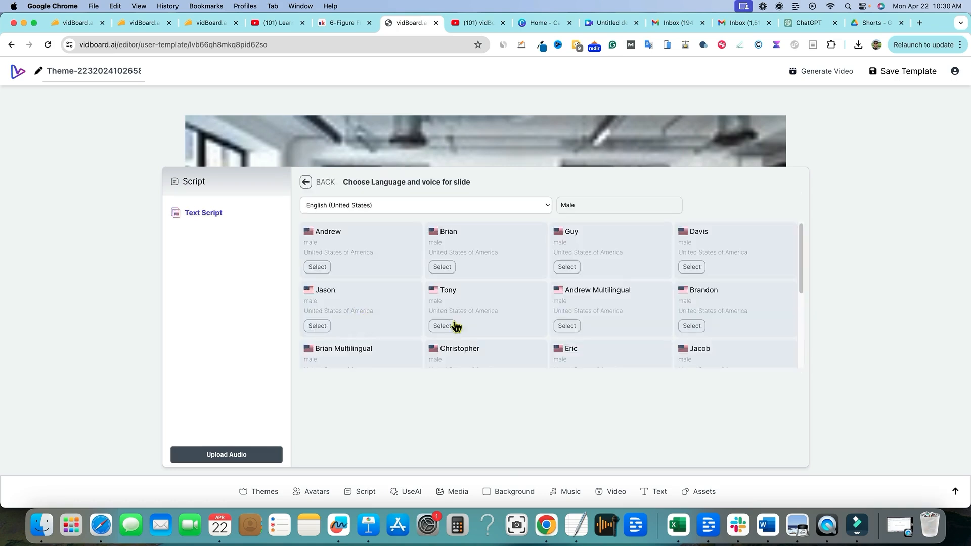
pyautogui.click(448, 325)
pyautogui.click(485, 308)
pyautogui.click(443, 325)
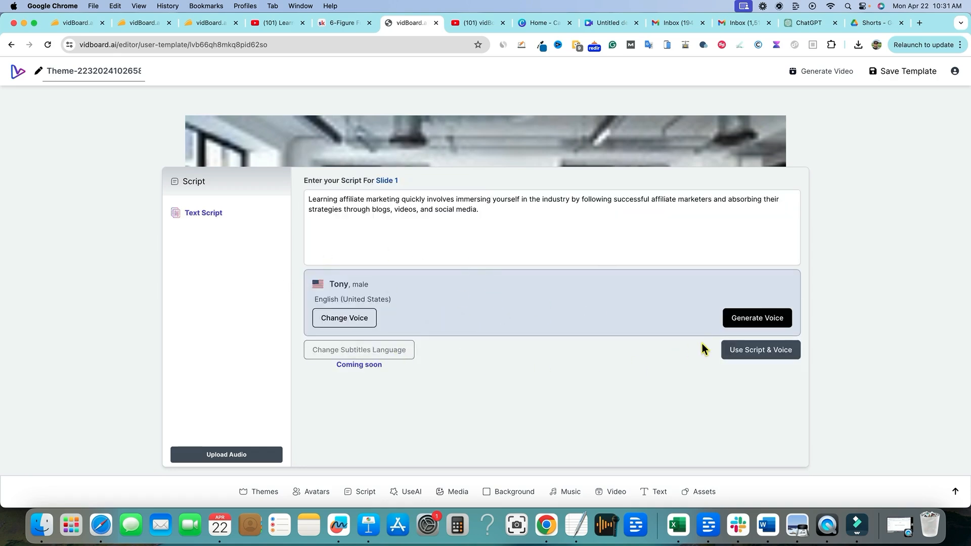
# Generate the voice for the Slide 1 script and play it back.
pyautogui.click(735, 319)
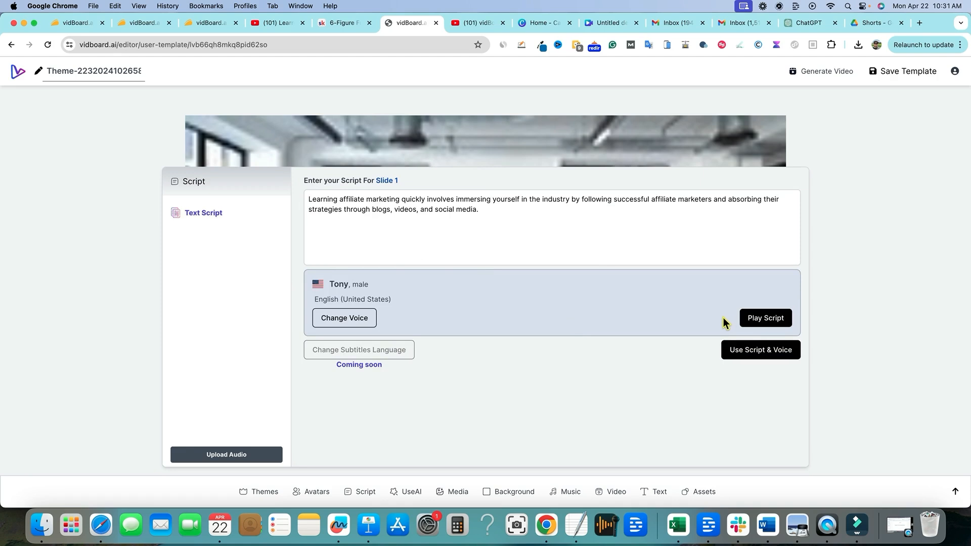
pyautogui.click(771, 320)
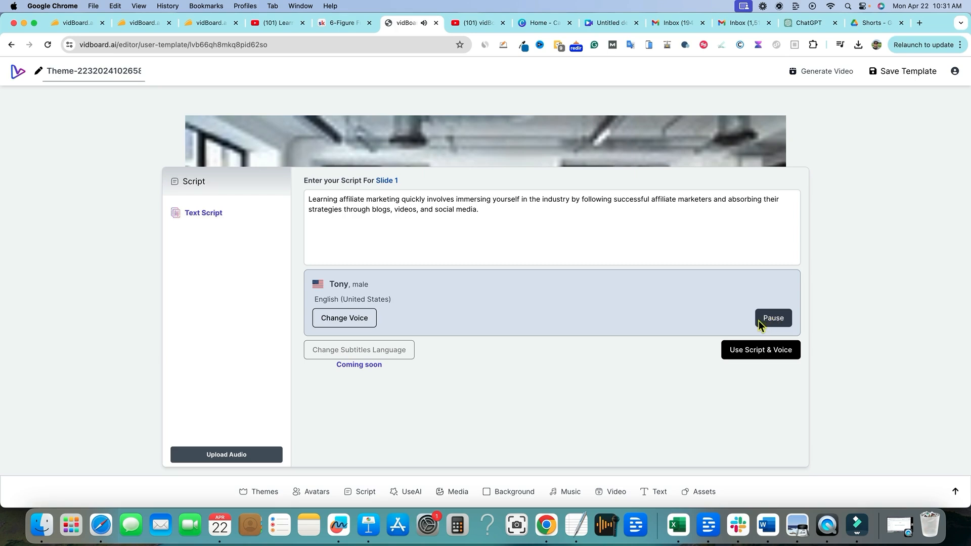
pyautogui.click(760, 324)
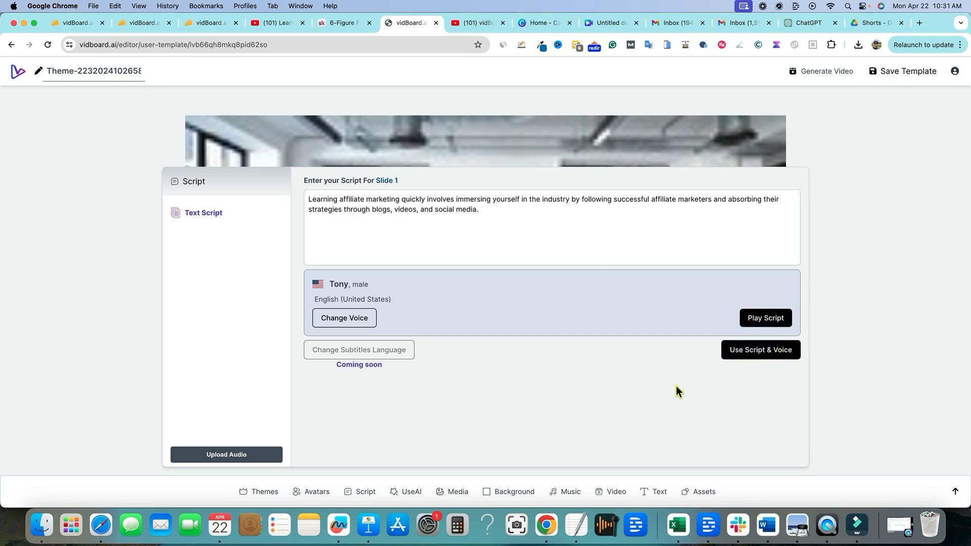
# Apply the script and Tony voice to Slide 1.
pyautogui.click(761, 352)
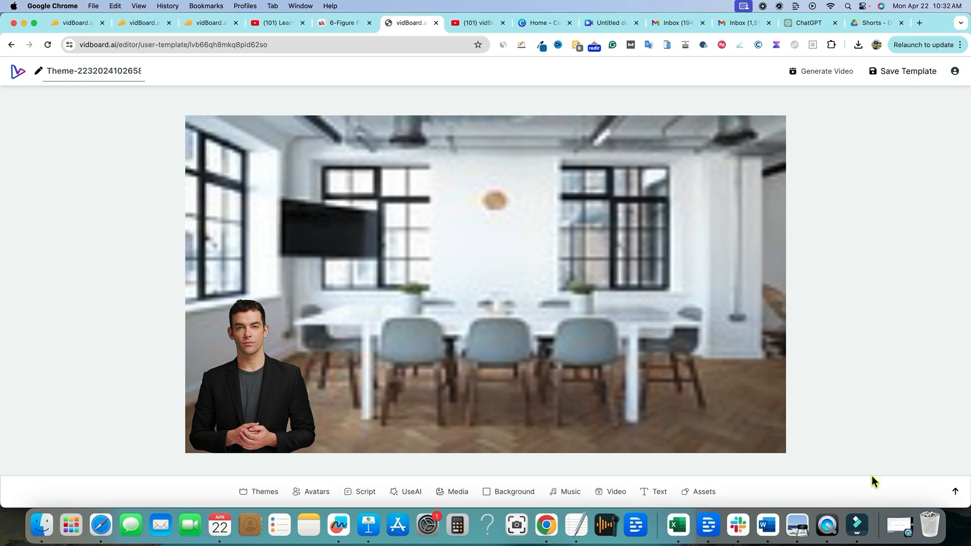
# Review the slide's options for editing the transition, adding, duplicating and deleting slides in the slide strip.
pyautogui.click(956, 493)
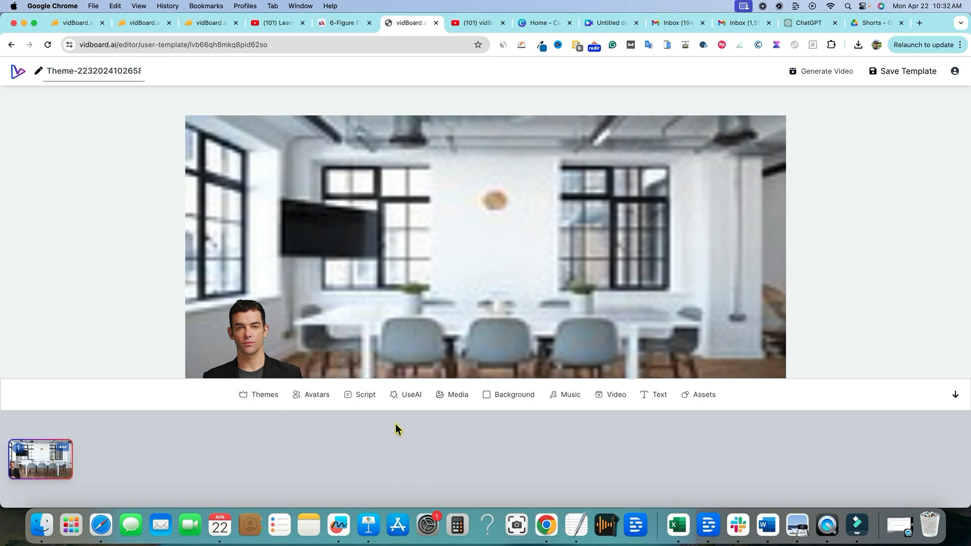
pyautogui.click(131, 465)
pyautogui.click(63, 448)
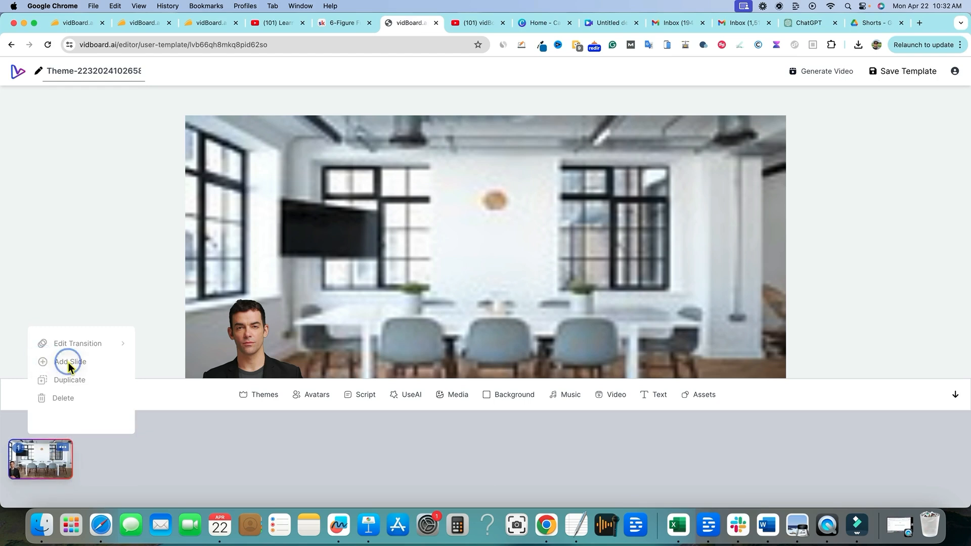
pyautogui.click(198, 471)
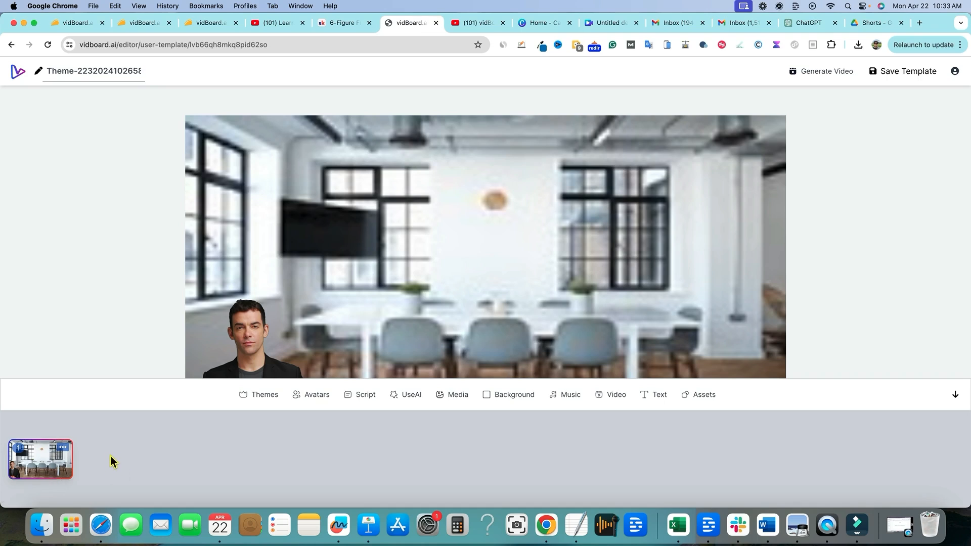
pyautogui.click(62, 446)
pyautogui.click(71, 361)
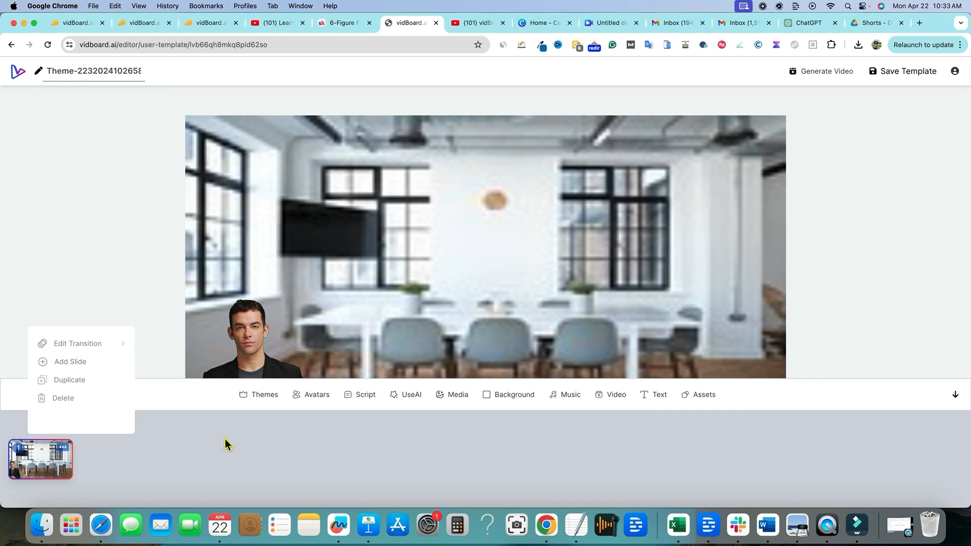
pyautogui.click(956, 392)
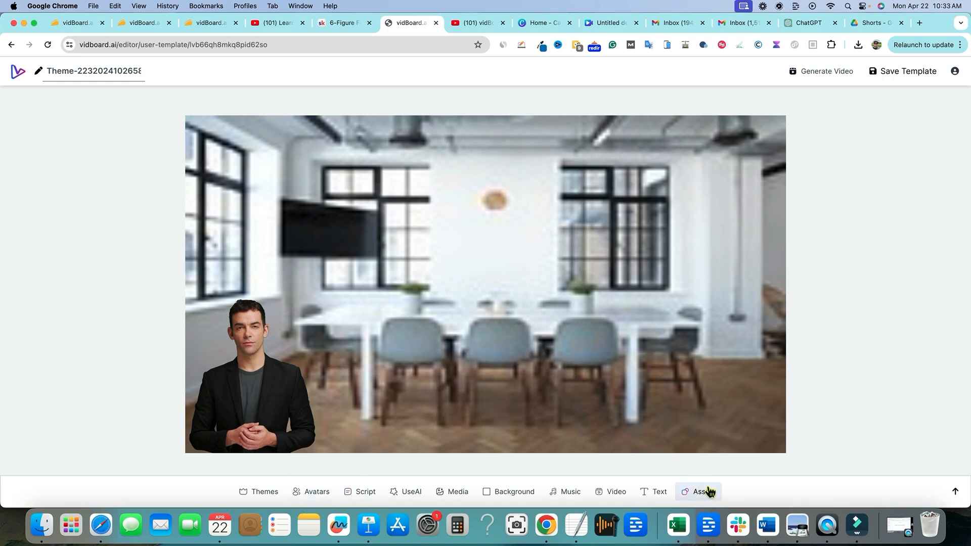
# Add a title to the slide and paste the copied text over its placeholder.
pyautogui.click(658, 492)
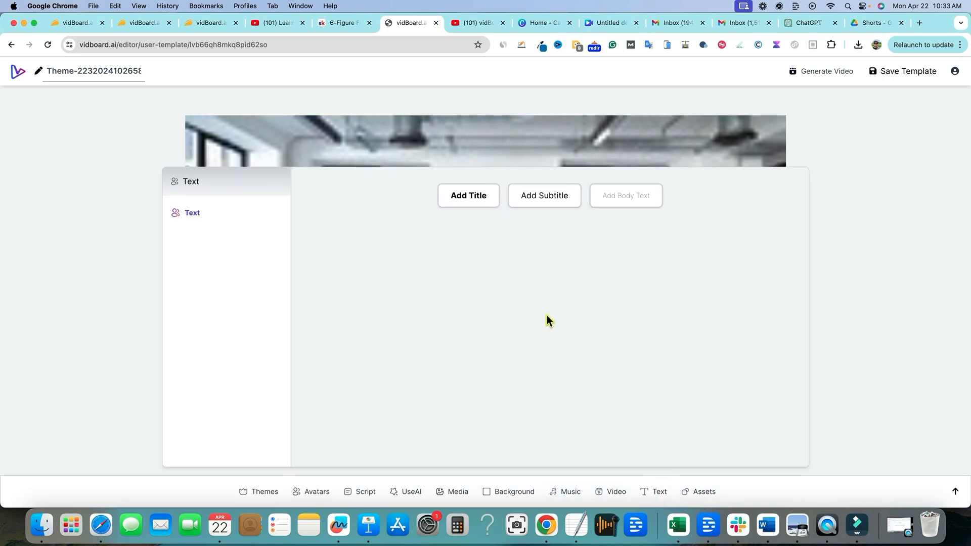
pyautogui.click(471, 197)
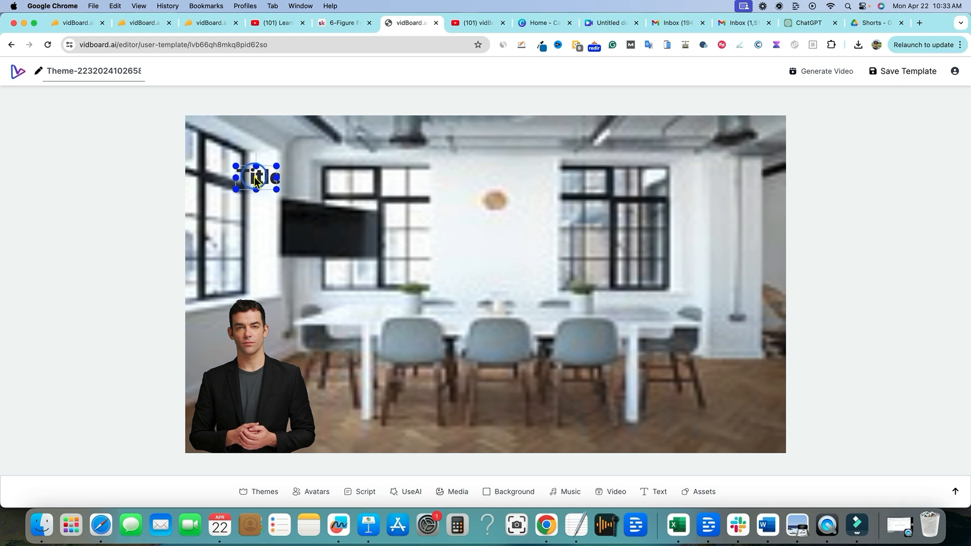
pyautogui.doubleClick(254, 177)
pyautogui.press('super+v')
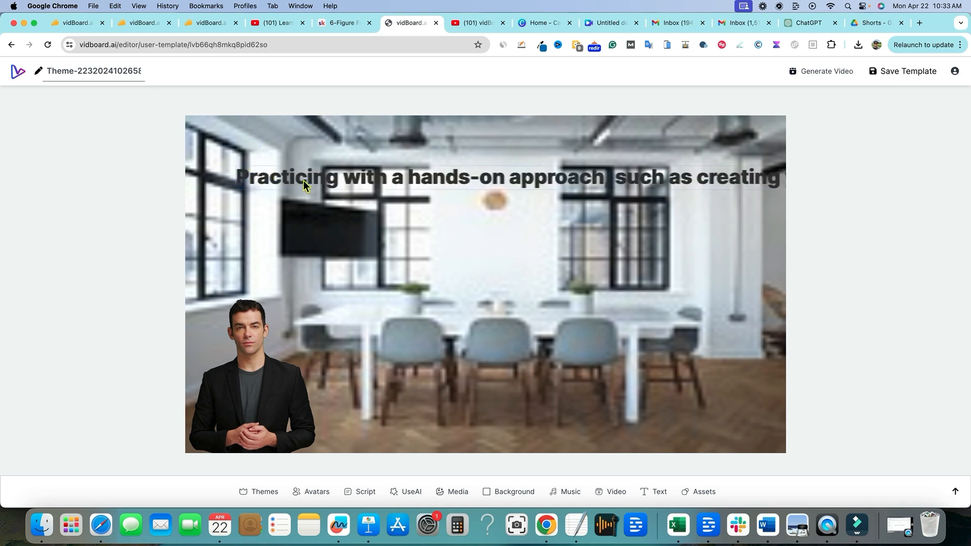
# Copy the first sentence of the ChatGPT affiliate marketing answer and paste it over the title text in vidBoard.ai.
pyautogui.click(809, 23)
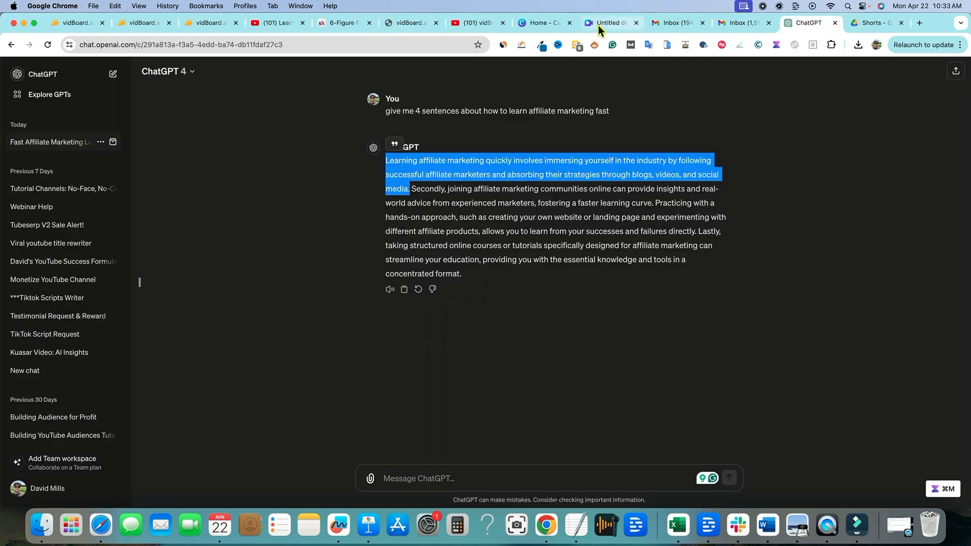
pyautogui.click(404, 25)
pyautogui.click(464, 179)
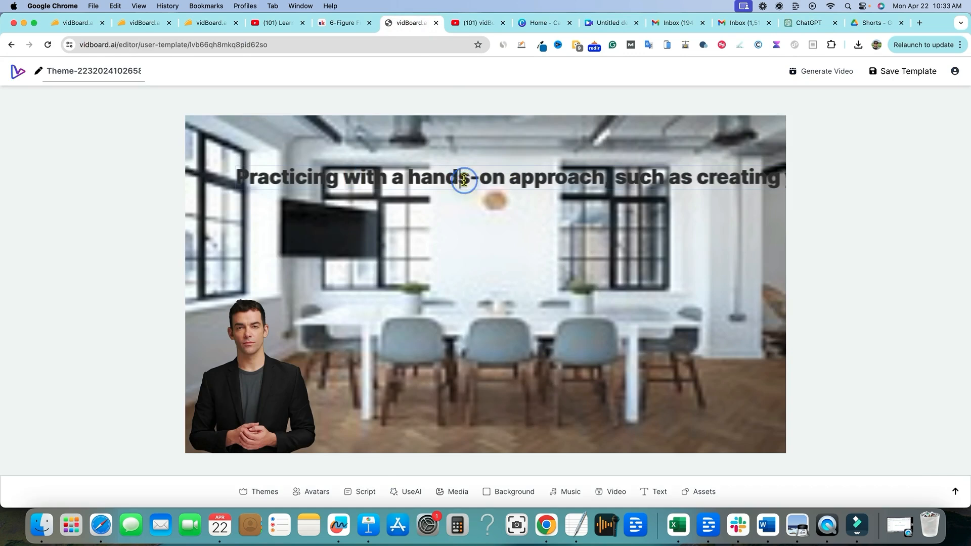
pyautogui.tripleClick(464, 180)
pyautogui.press('super+v')
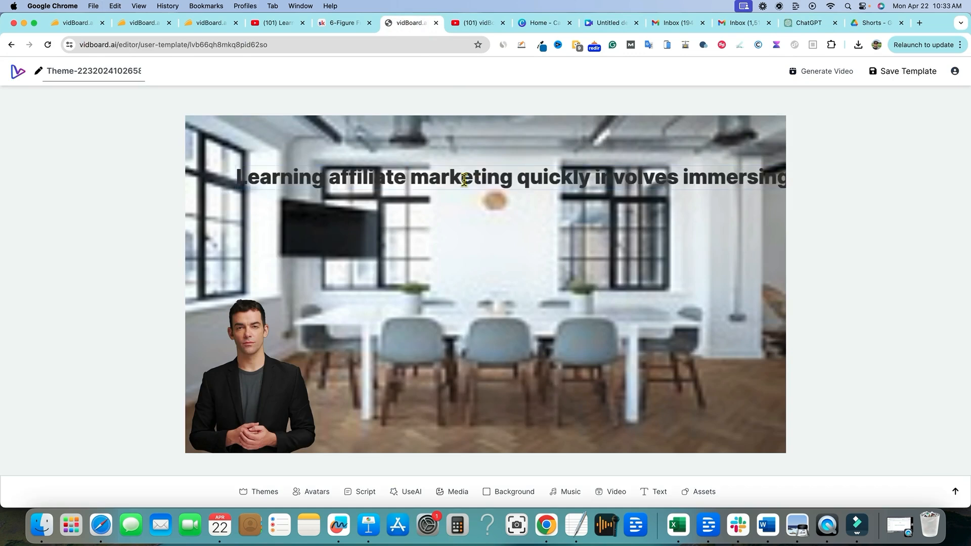
# Break the title sentence into five lines so that it fits within the slide's width.
pyautogui.moveTo(573, 180); pyautogui.dragTo(544, 179)
pyautogui.click(684, 181)
pyautogui.press('Return')
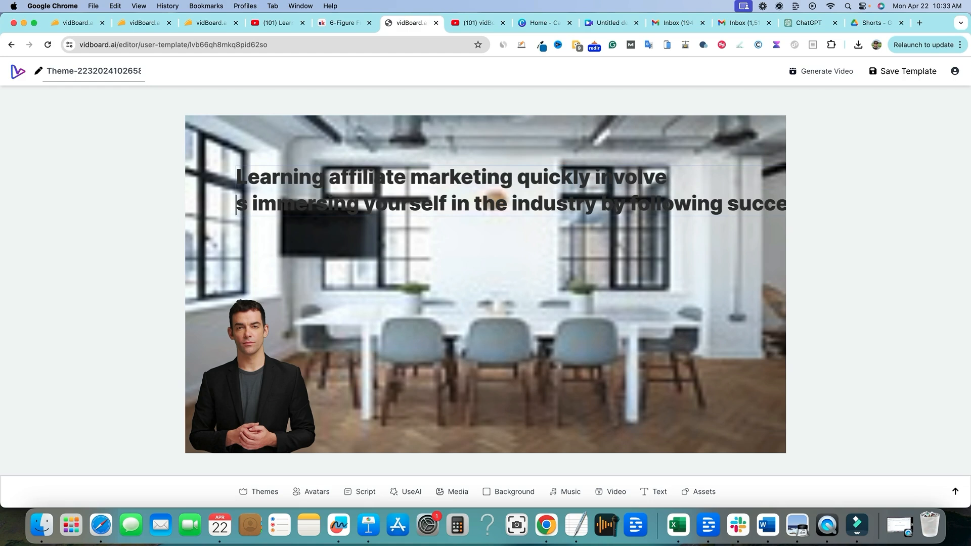
pyautogui.press('BackSpace')
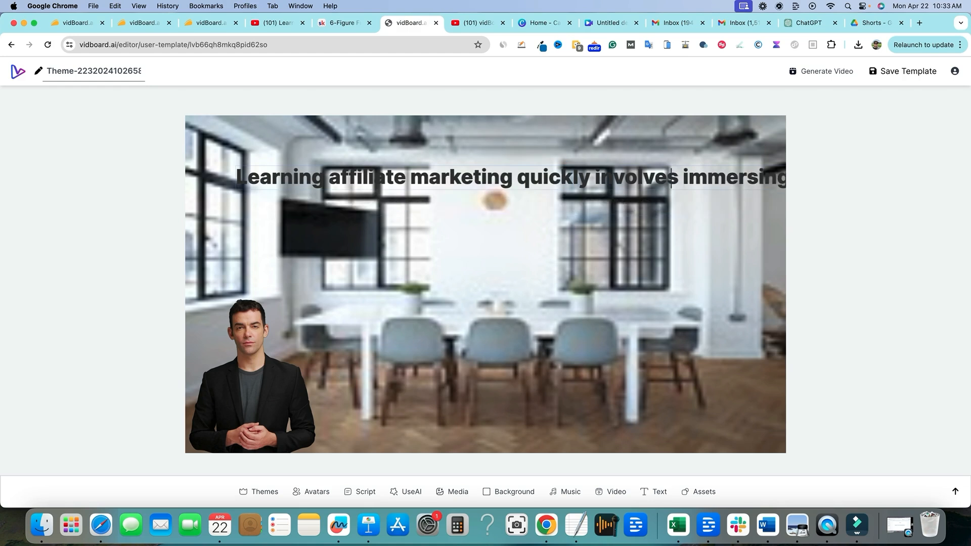
pyautogui.press('Return')
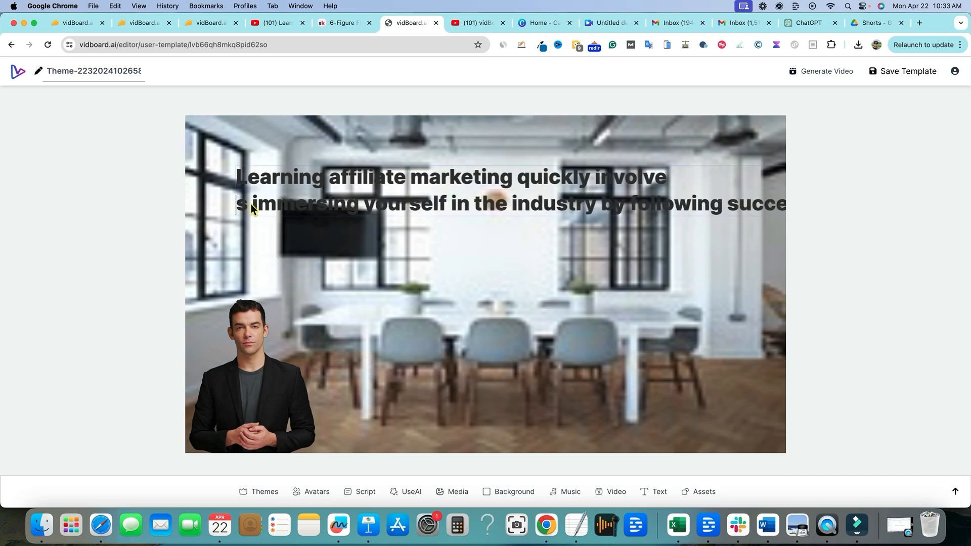
pyautogui.click(727, 207)
pyautogui.press('Return')
pyautogui.click(594, 245)
pyautogui.press('Return')
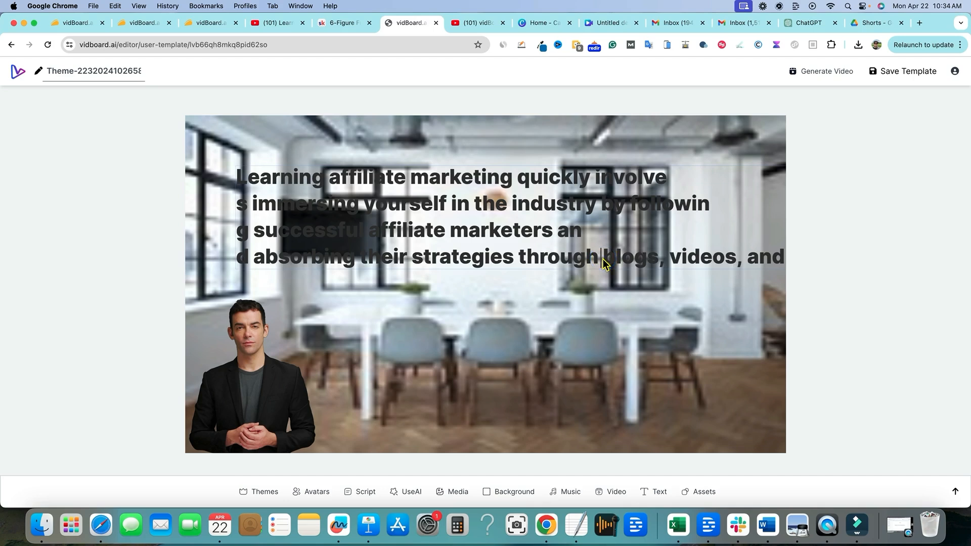
pyautogui.press('Return')
# Scale the five-line title down slightly by its lower corner.
pyautogui.click(410, 243)
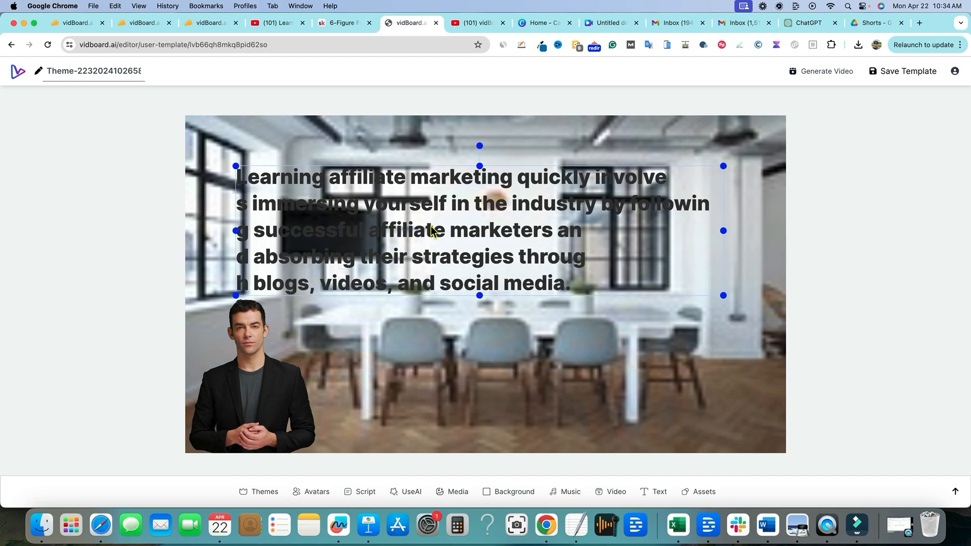
pyautogui.doubleClick(411, 232)
pyautogui.click(431, 230)
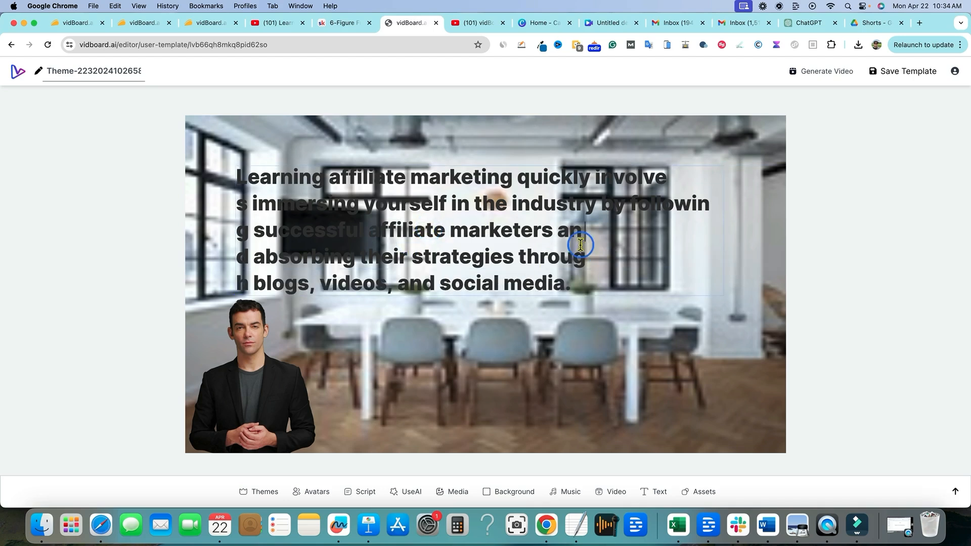
pyautogui.click(572, 273)
pyautogui.moveTo(722, 298); pyautogui.dragTo(675, 261)
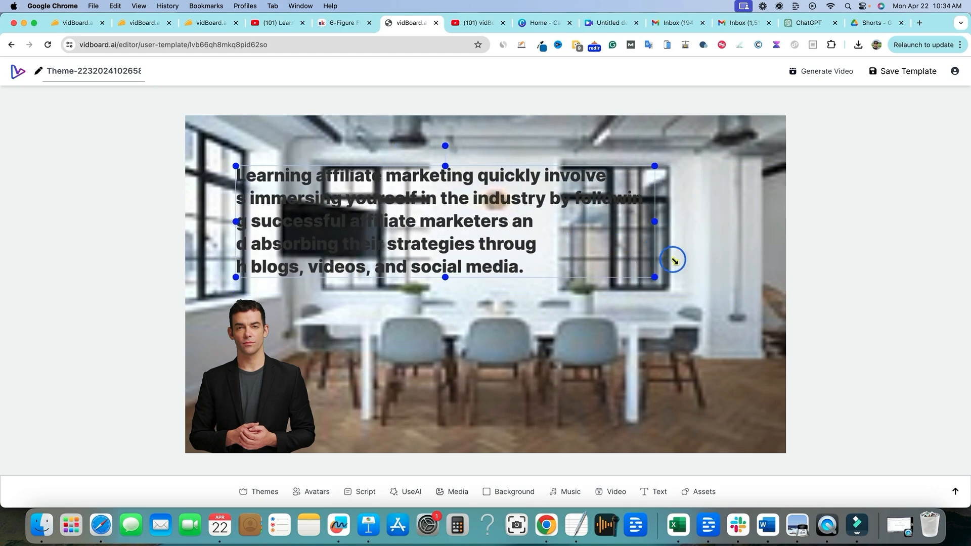
# Bring the title text to the front of the slide.
pyautogui.click(480, 240)
pyautogui.tripleClick(480, 241)
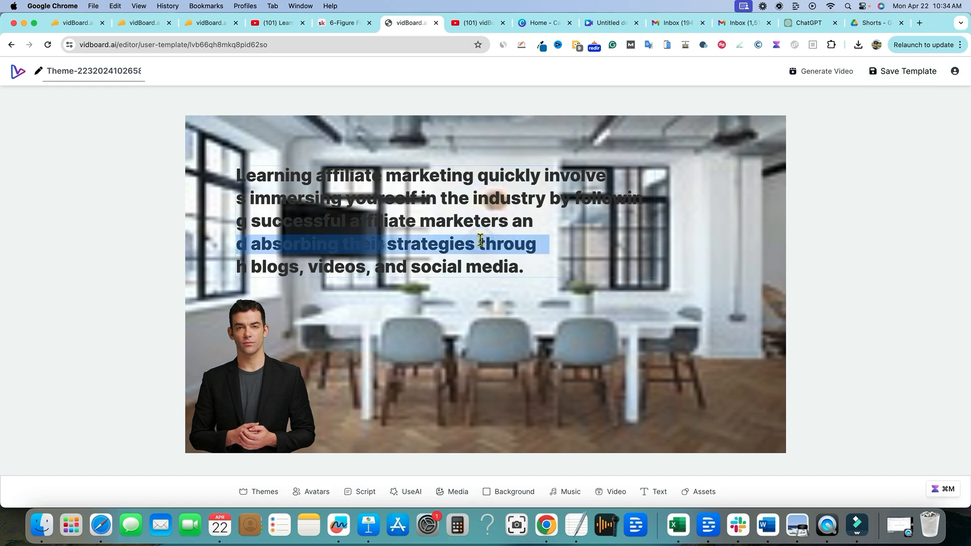
pyautogui.press('super+a')
pyautogui.rightClick(481, 227)
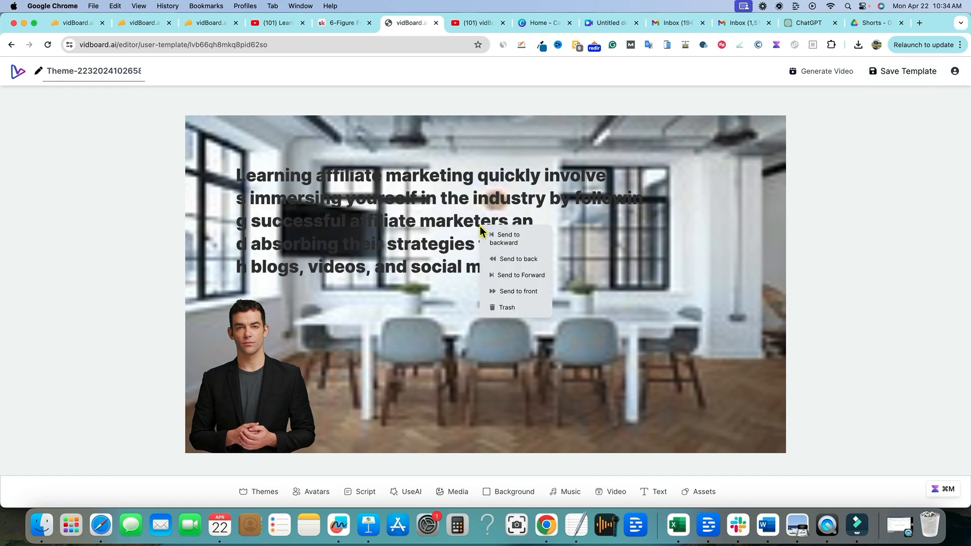
pyautogui.click(508, 292)
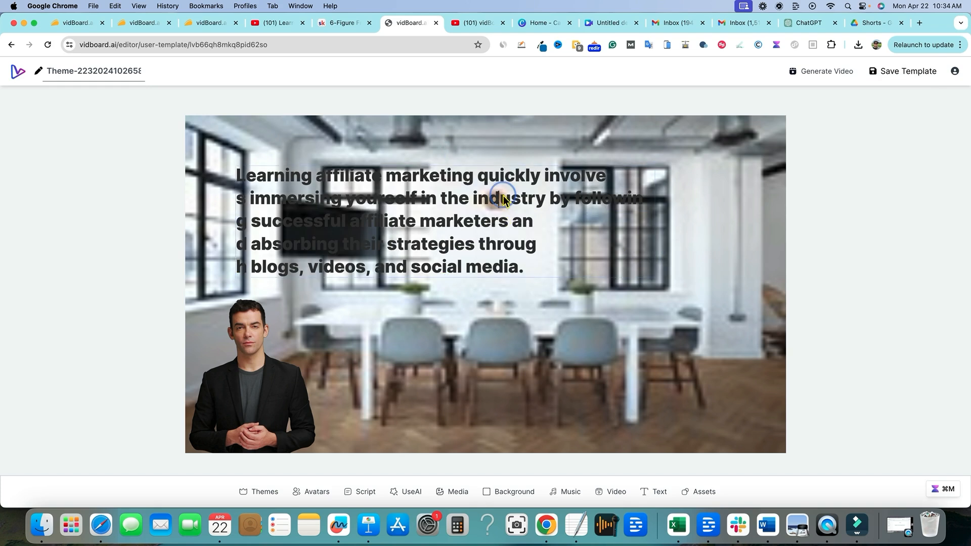
pyautogui.click(551, 260)
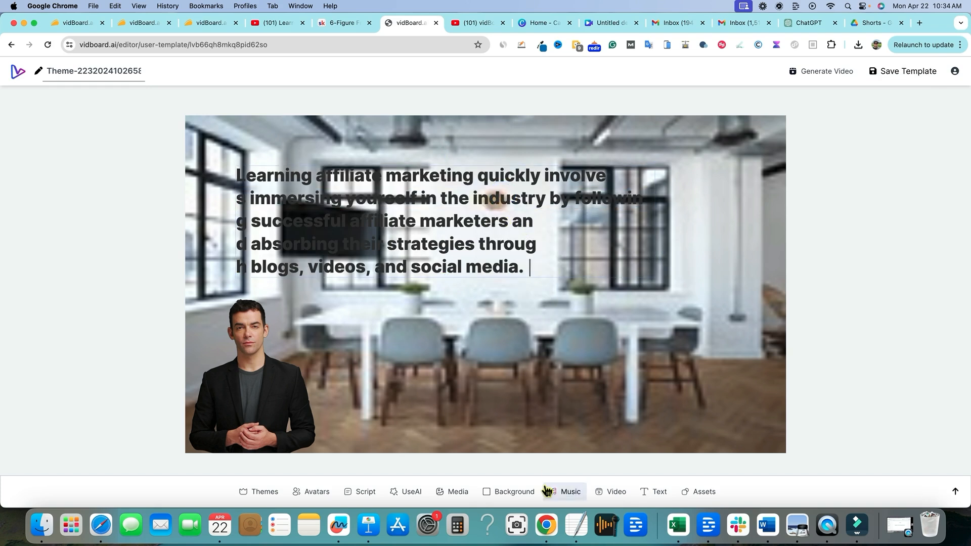
# Add a subtitle to the slide containing the copied affiliate marketing sentence, with the title moved lower.
pyautogui.click(654, 491)
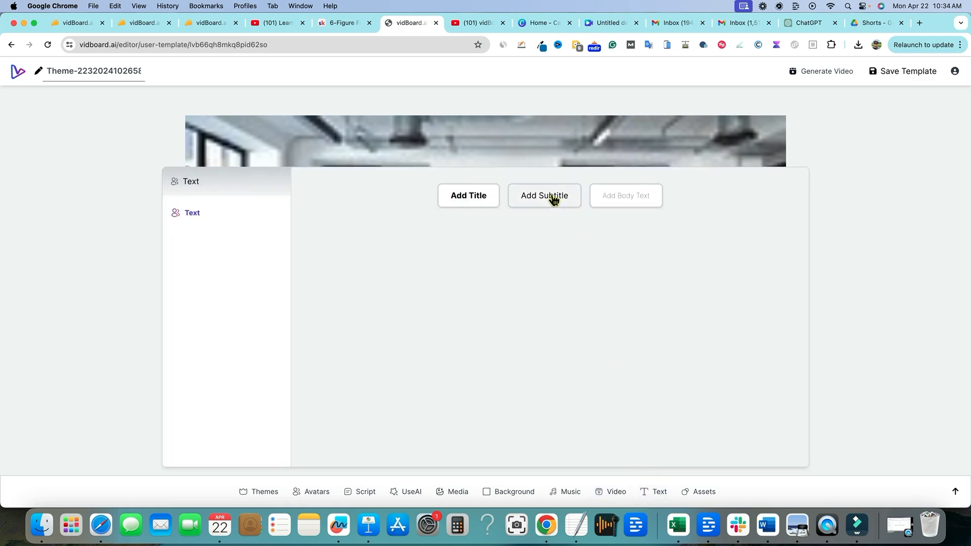
pyautogui.click(553, 196)
pyautogui.moveTo(347, 216); pyautogui.dragTo(414, 273)
pyautogui.click(268, 177)
pyautogui.doubleClick(268, 177)
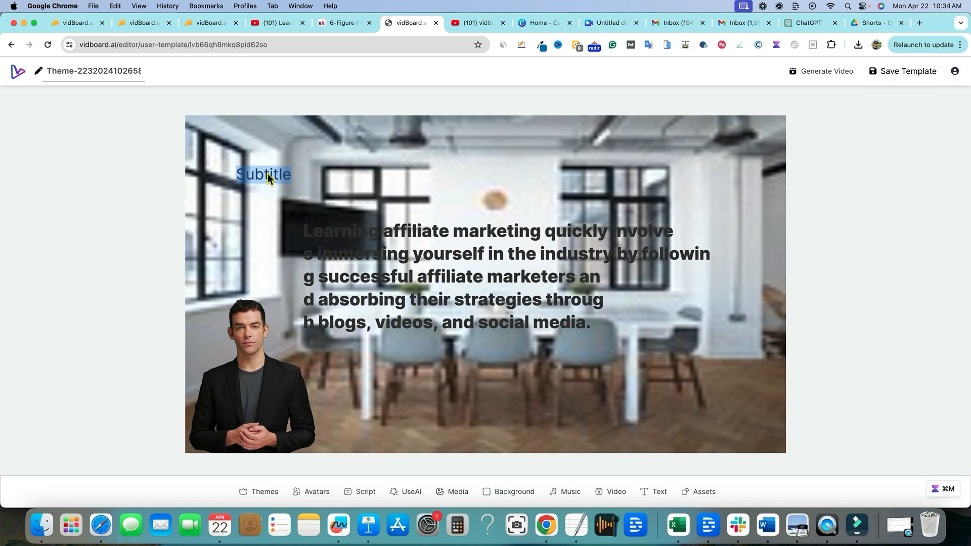
pyautogui.press('super+v')
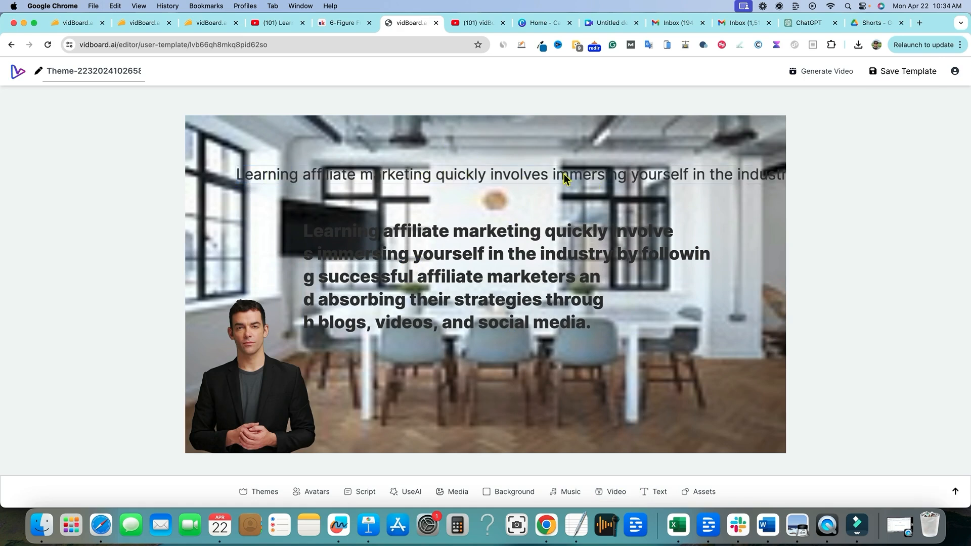
# Break the subtitle sentence onto a second line after "involves".
pyautogui.click(553, 176)
pyautogui.press('Return')
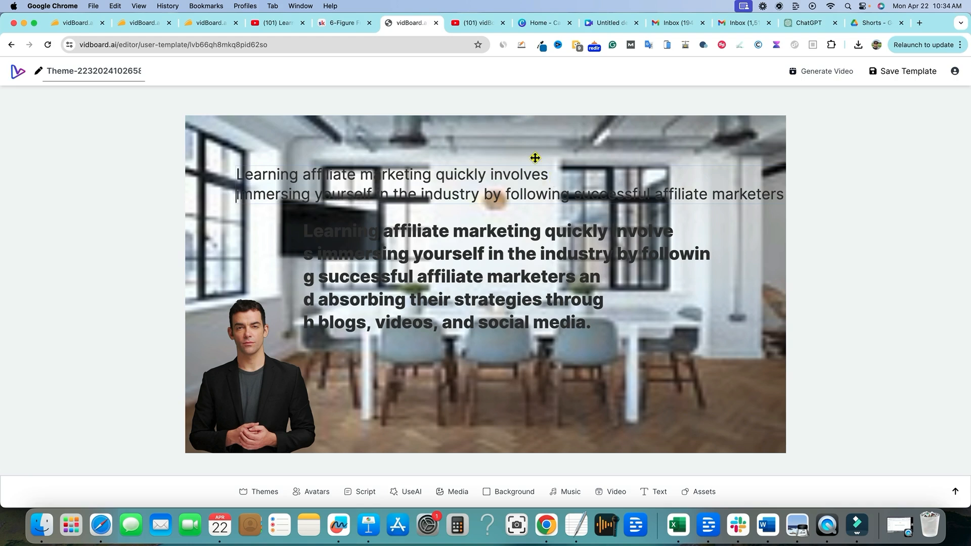
pyautogui.click(535, 171)
pyautogui.click(559, 156)
pyautogui.click(546, 174)
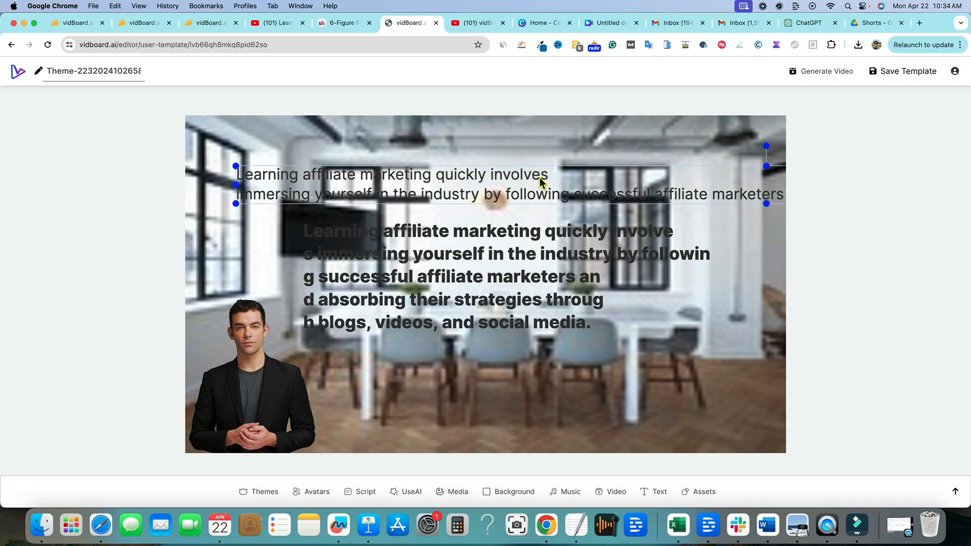
pyautogui.click(538, 165)
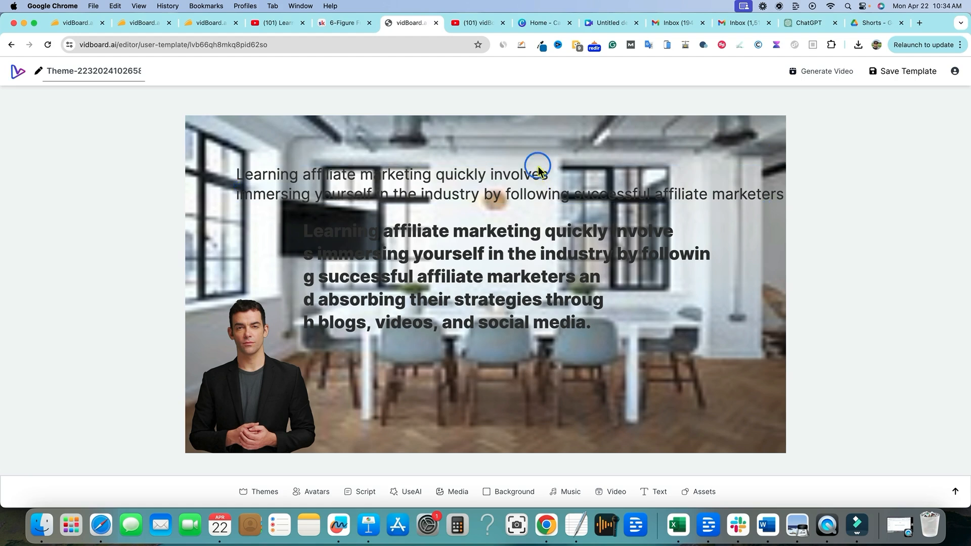
# Shift the subtitle towards the slide's upper-left corner and the title slightly upward.
pyautogui.moveTo(524, 191); pyautogui.dragTo(486, 176)
pyautogui.moveTo(479, 274); pyautogui.dragTo(487, 254)
pyautogui.tripleClick(488, 254)
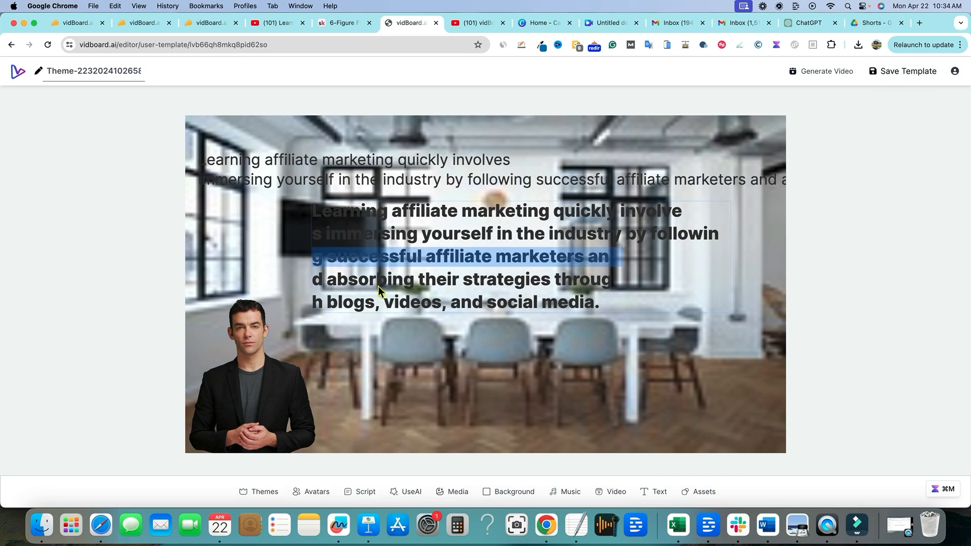
# Check the text tools for further options beyond title, subtitle and body text.
pyautogui.click(656, 493)
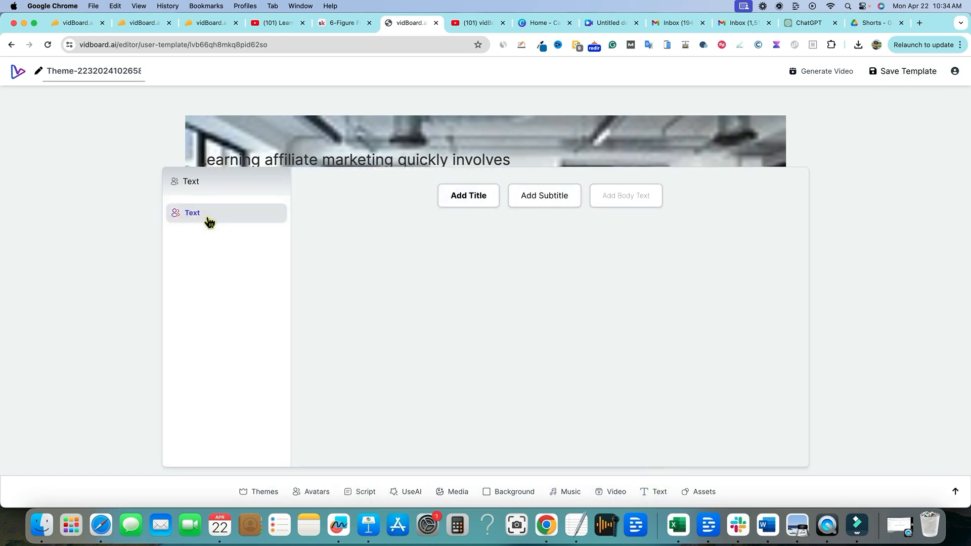
pyautogui.click(188, 212)
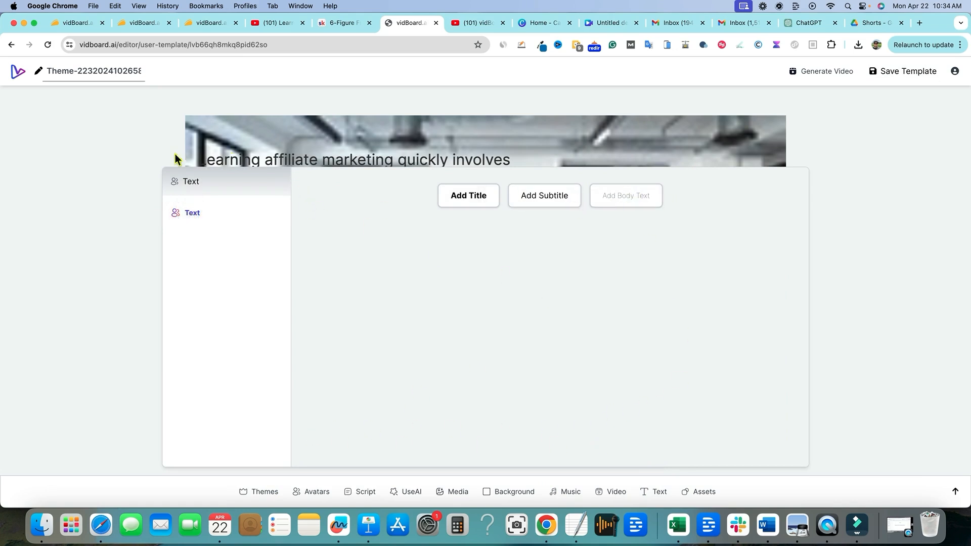
pyautogui.click(91, 154)
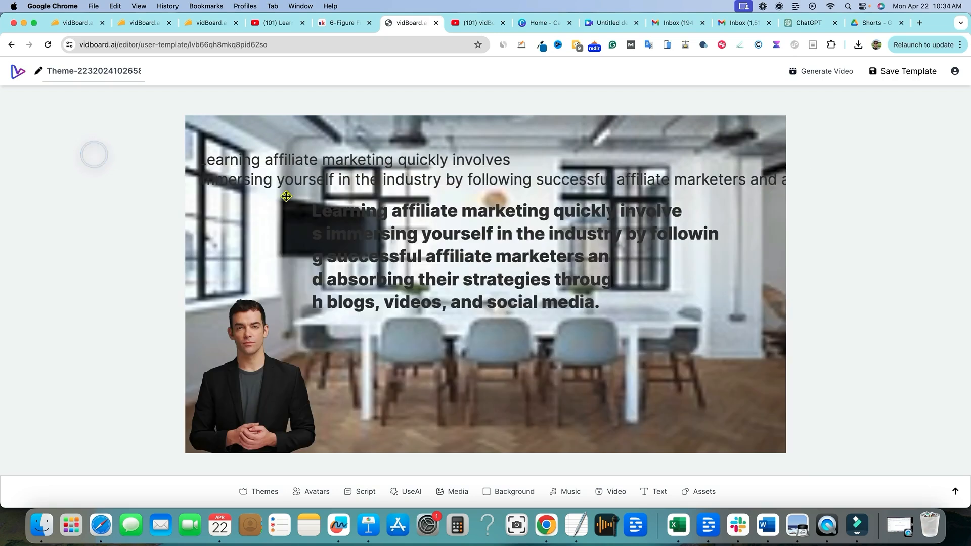
# Add the grey box shape from the shape assets and place it beside the title's last lines.
pyautogui.click(699, 490)
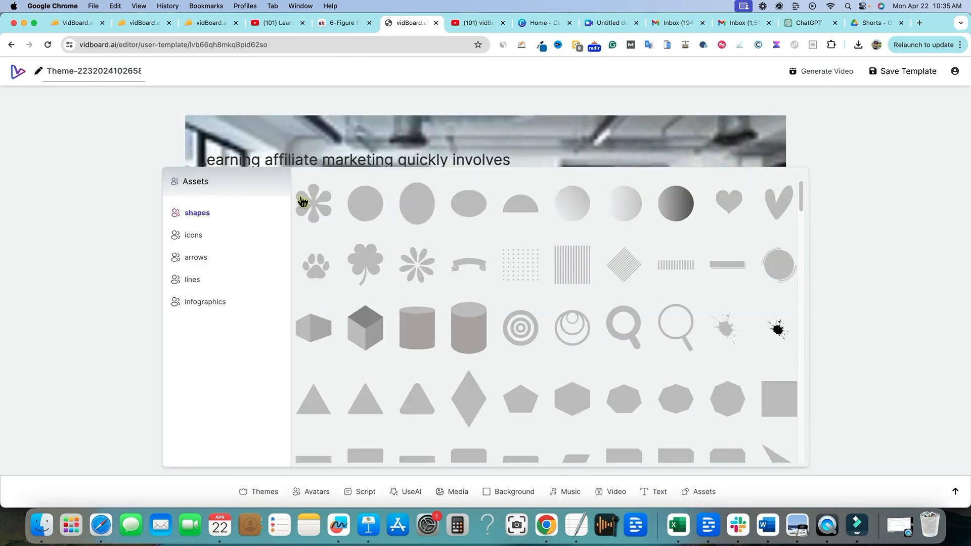
pyautogui.click(315, 338)
pyautogui.moveTo(258, 183); pyautogui.dragTo(722, 278)
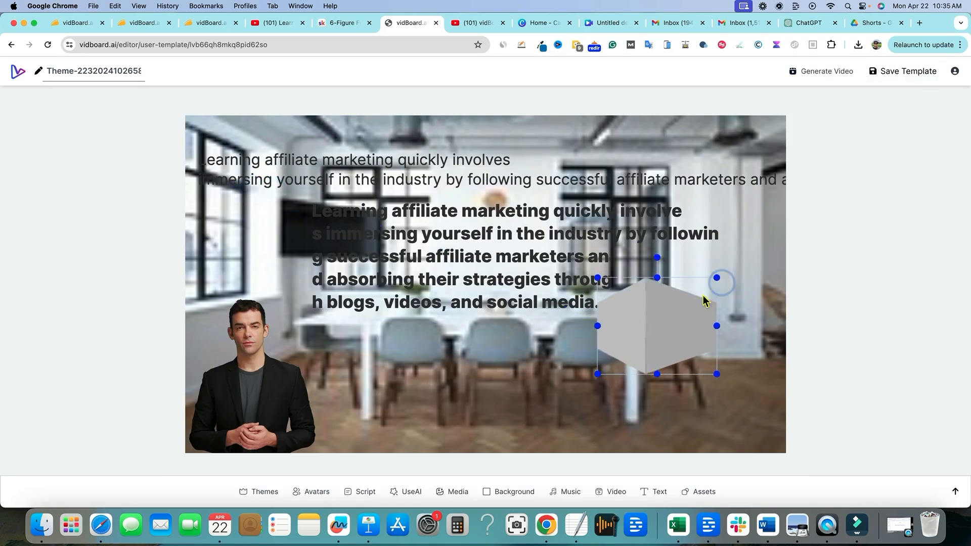
# Deselect the grey box and start generating the video from the current slide.
pyautogui.click(311, 266)
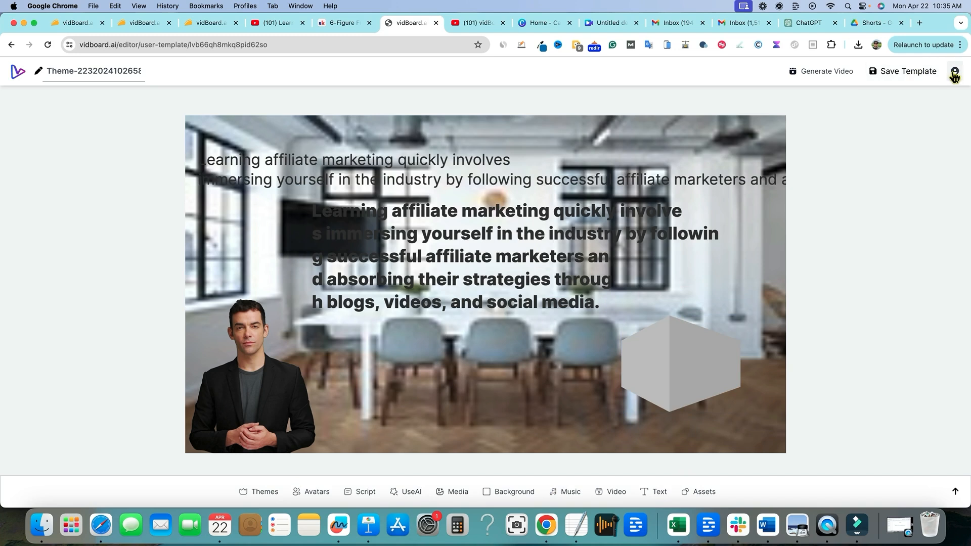
pyautogui.click(832, 74)
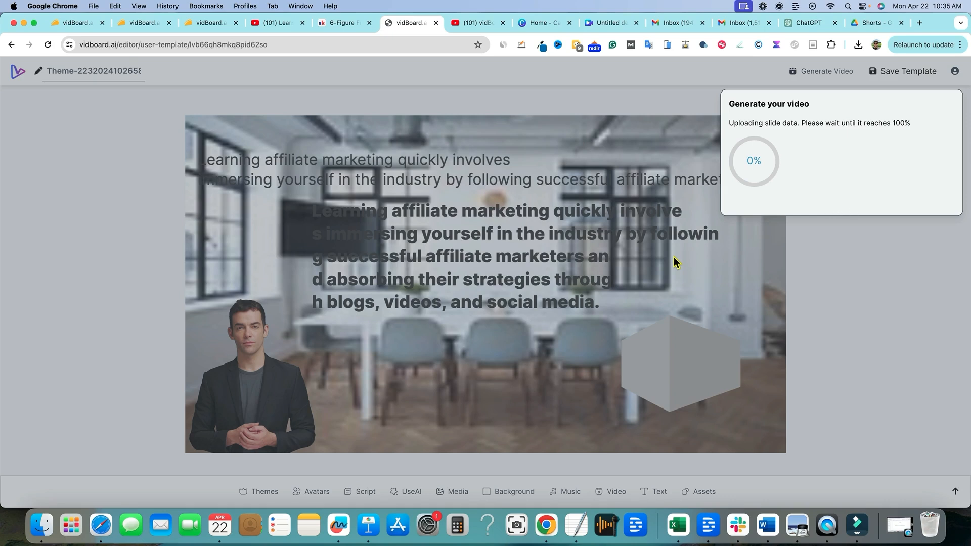
# Switch to the AppSumo pricing page and compare the monthly photo-to-avatar video allowances of License Tiers 5 and 2.
pyautogui.click(65, 23)
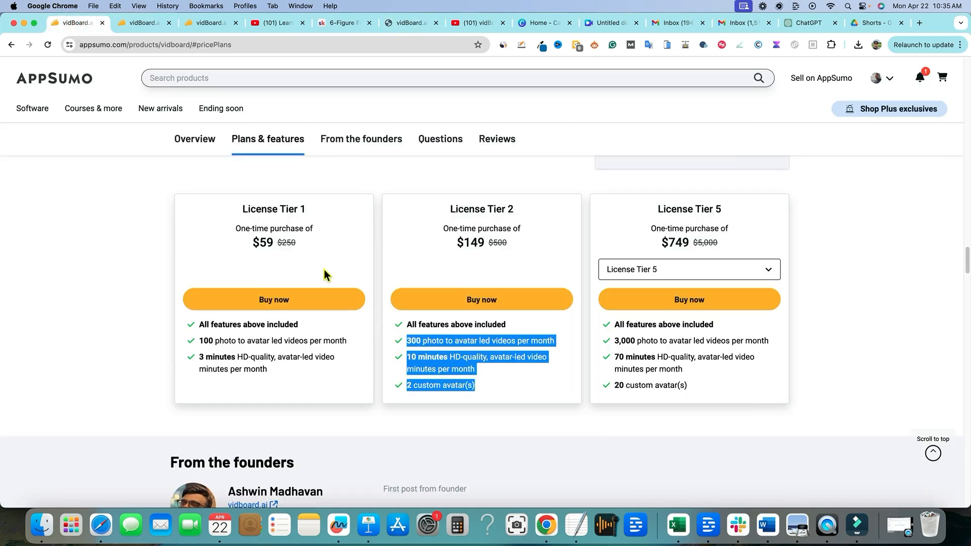
pyautogui.click(650, 327)
pyautogui.moveTo(619, 340); pyautogui.dragTo(768, 341)
pyautogui.moveTo(421, 340); pyautogui.dragTo(558, 340)
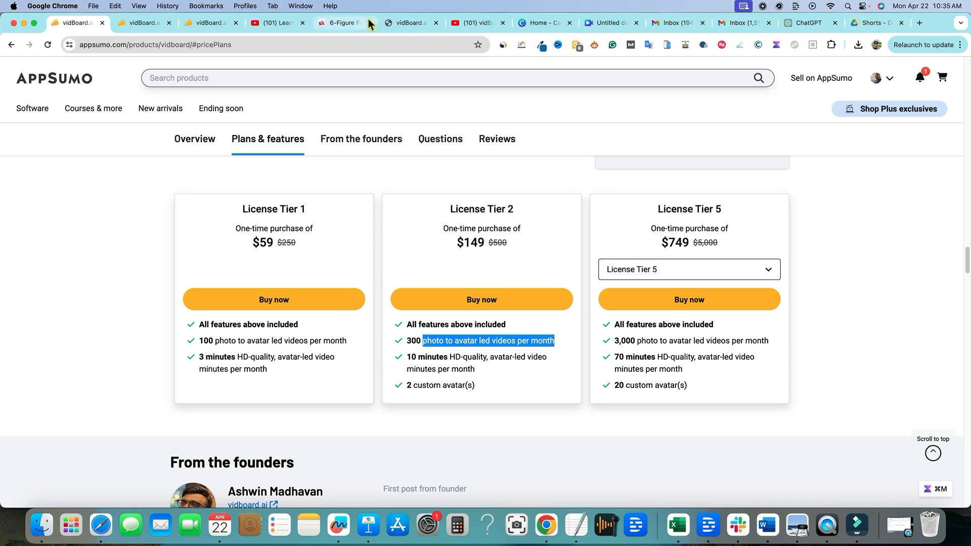
# Return to the vidBoard editor, acknowledge the video generation notice and go back to the dashboard.
pyautogui.click(402, 23)
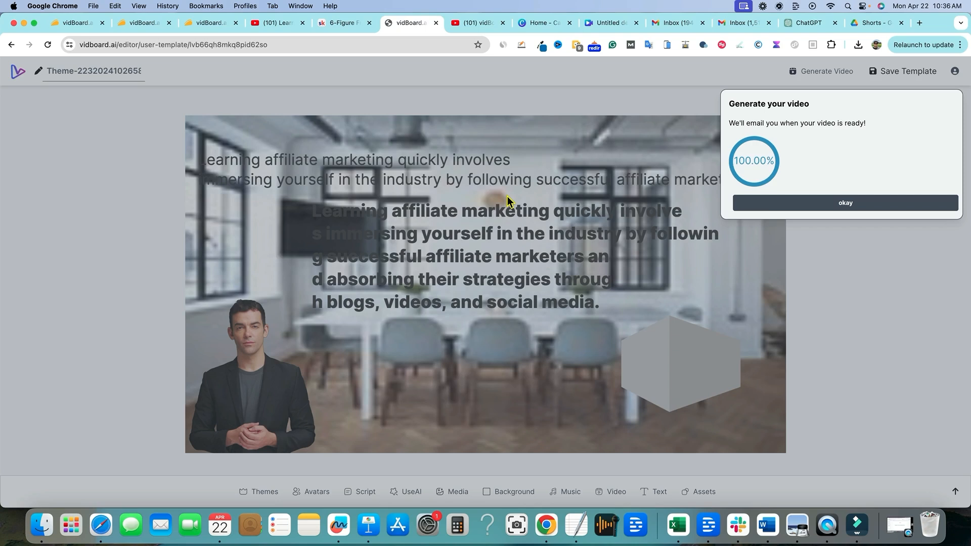
pyautogui.click(877, 202)
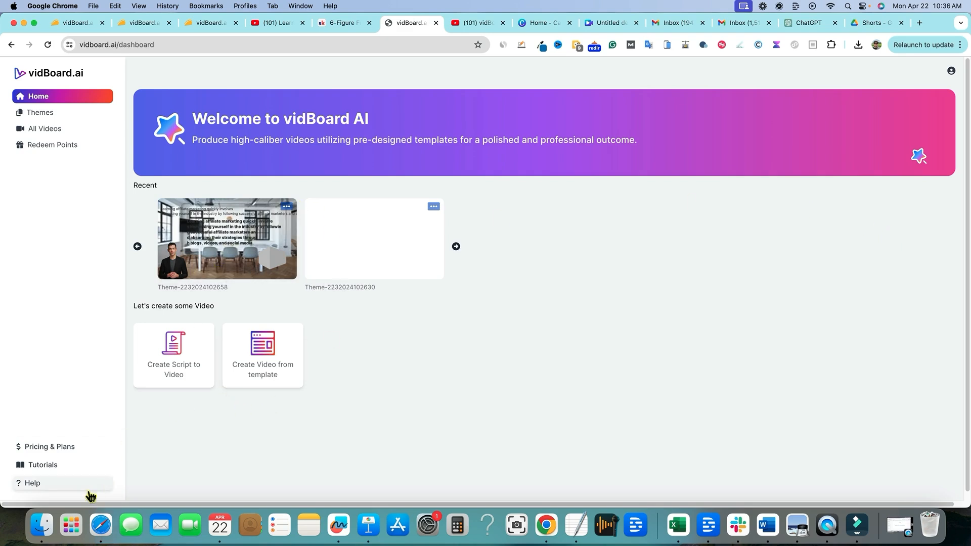
pyautogui.click(33, 531)
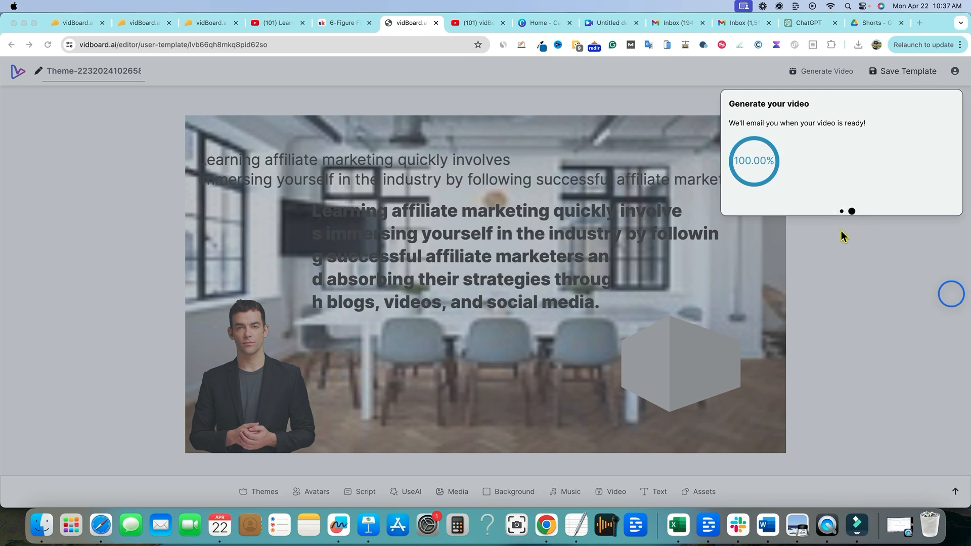
pyautogui.click(843, 204)
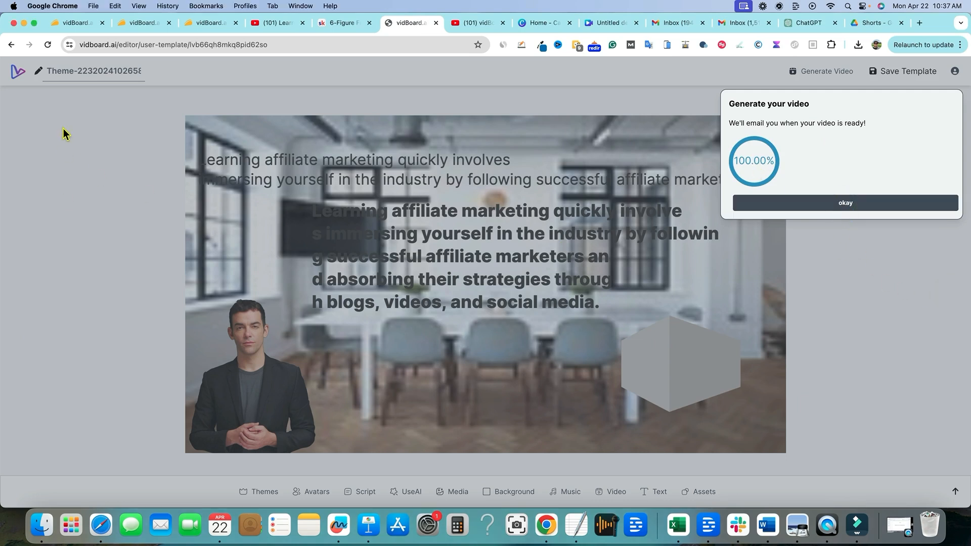
pyautogui.click(14, 47)
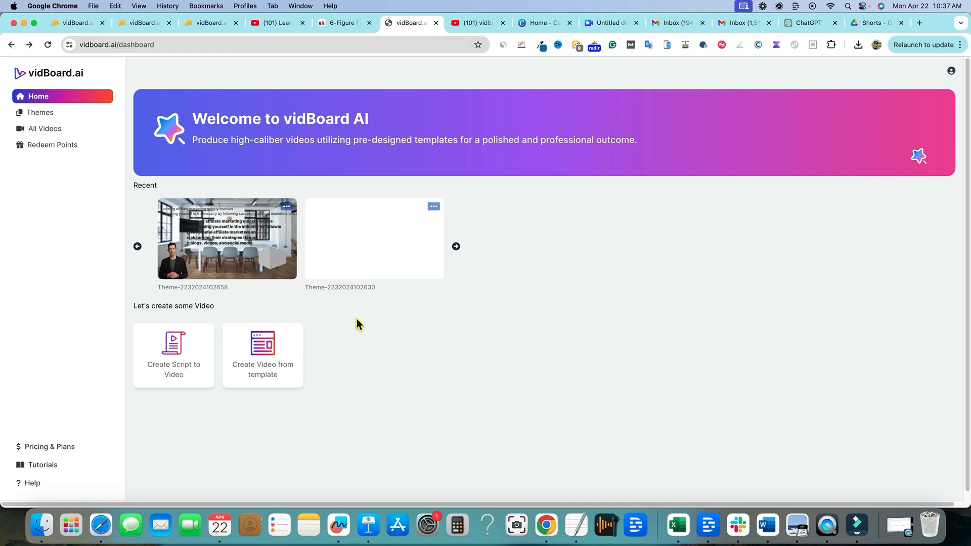
# Try to open the All Videos list from both the Home and Themes pages.
pyautogui.click(46, 128)
pyautogui.click(49, 128)
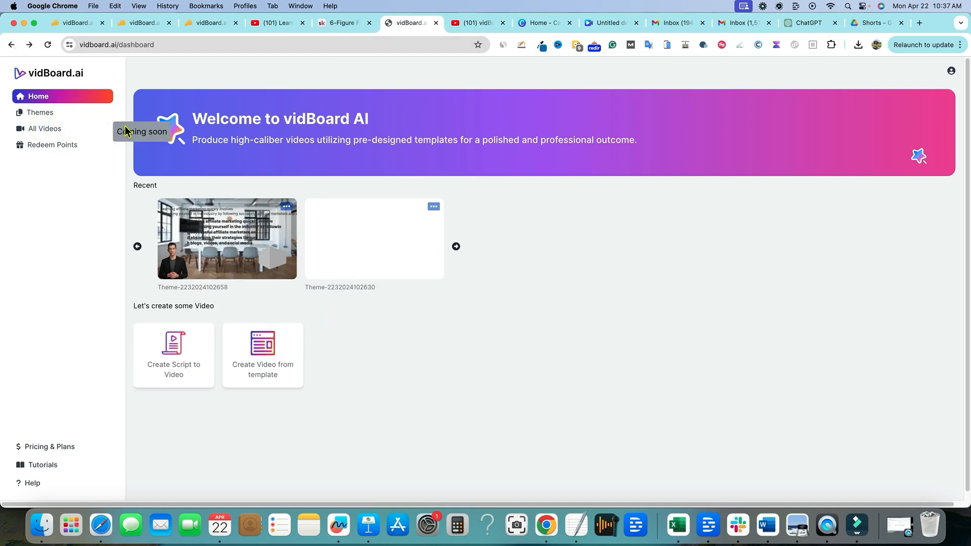
pyautogui.click(50, 130)
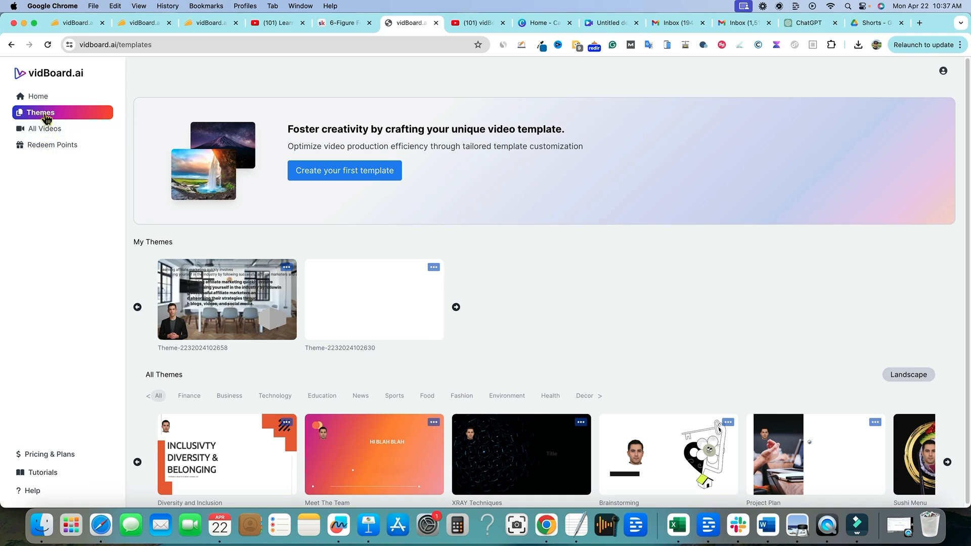
pyautogui.click(45, 130)
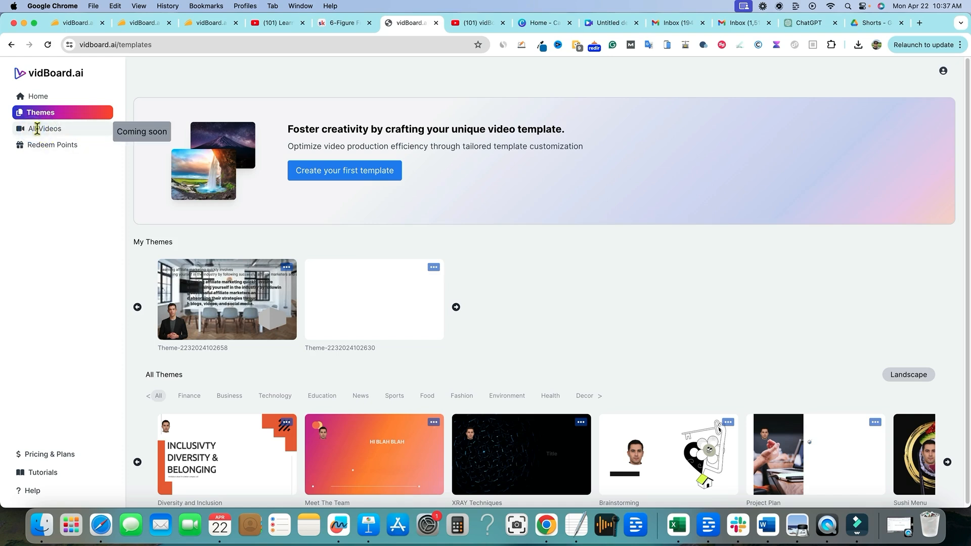
pyautogui.click(35, 97)
pyautogui.click(46, 128)
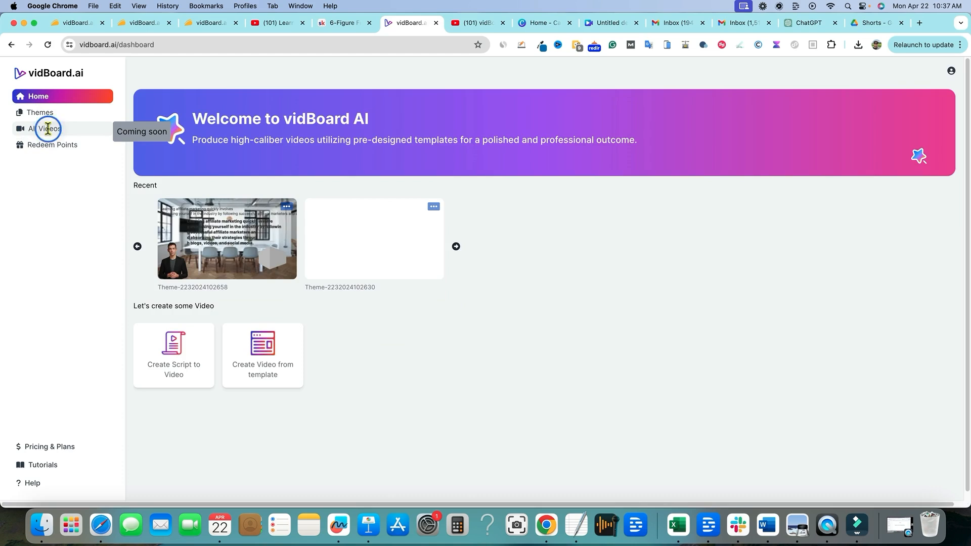
pyautogui.click(47, 126)
pyautogui.click(56, 128)
pyautogui.click(56, 128)
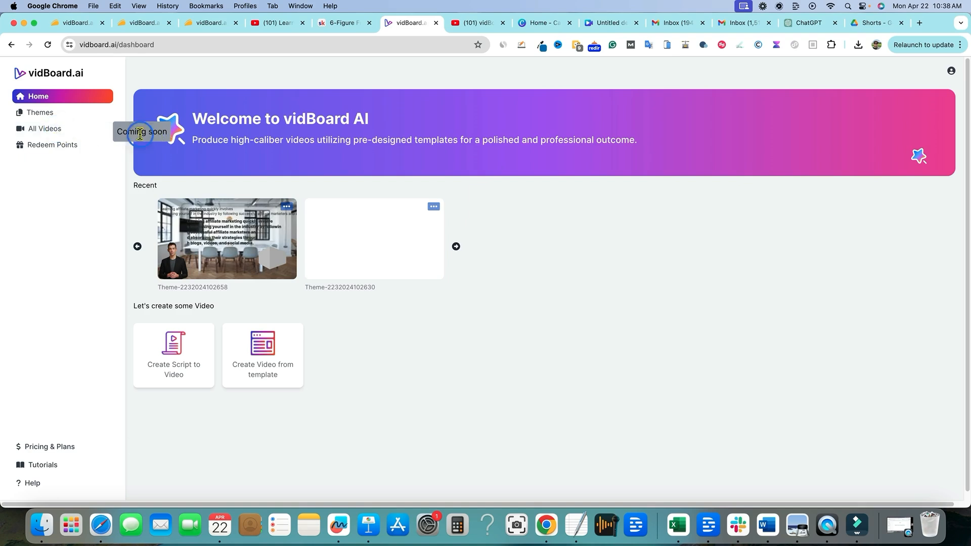
pyautogui.doubleClick(54, 129)
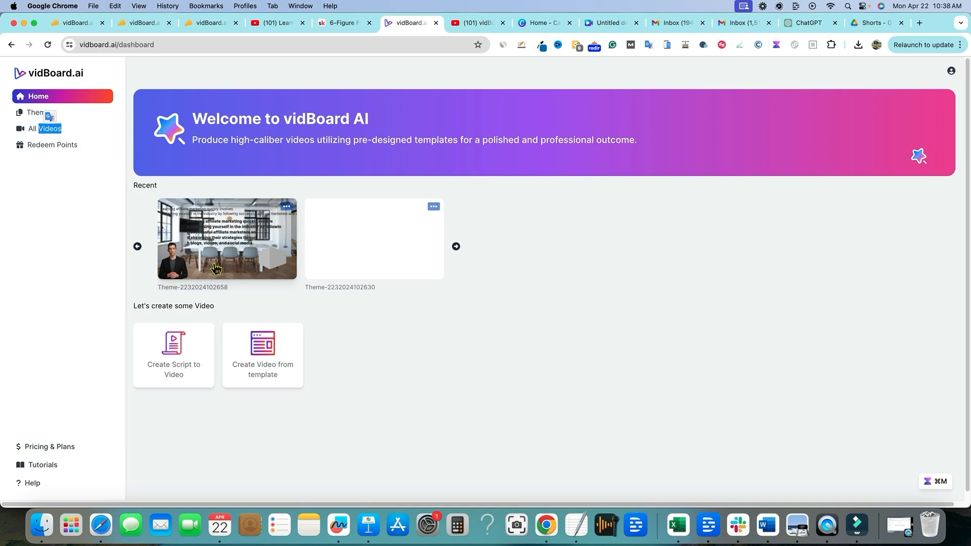
pyautogui.click(303, 260)
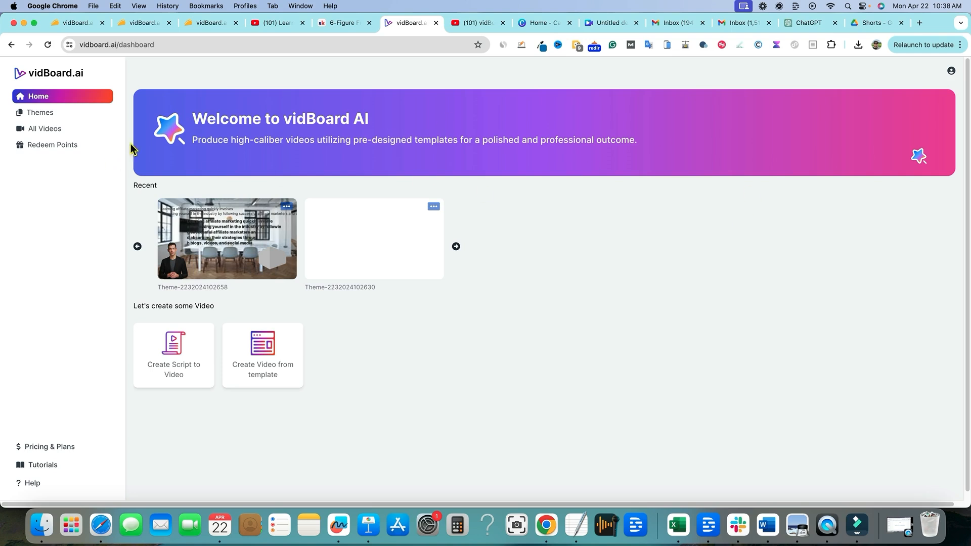
# Try All Videos once more from the Themes page and check the Downloads folder in Finder.
pyautogui.click(55, 113)
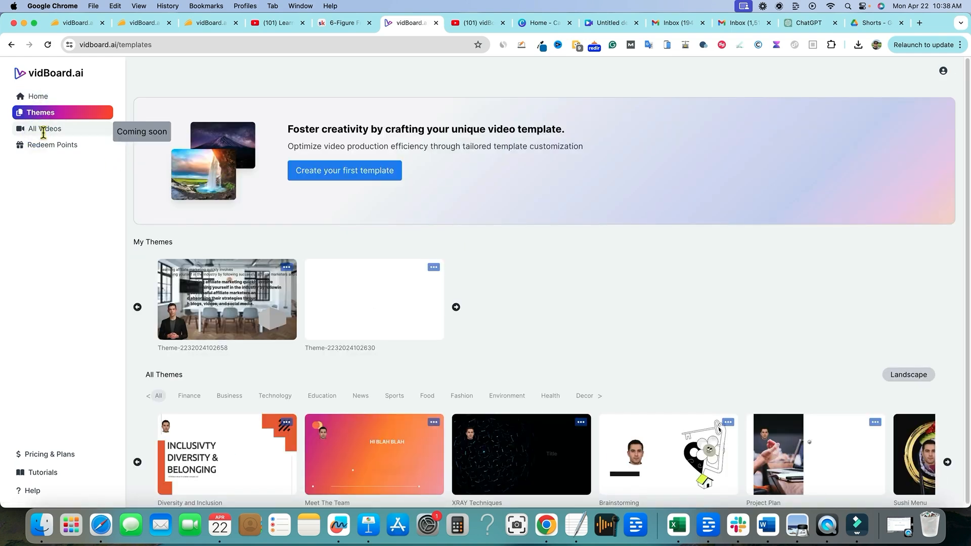
pyautogui.tripleClick(38, 128)
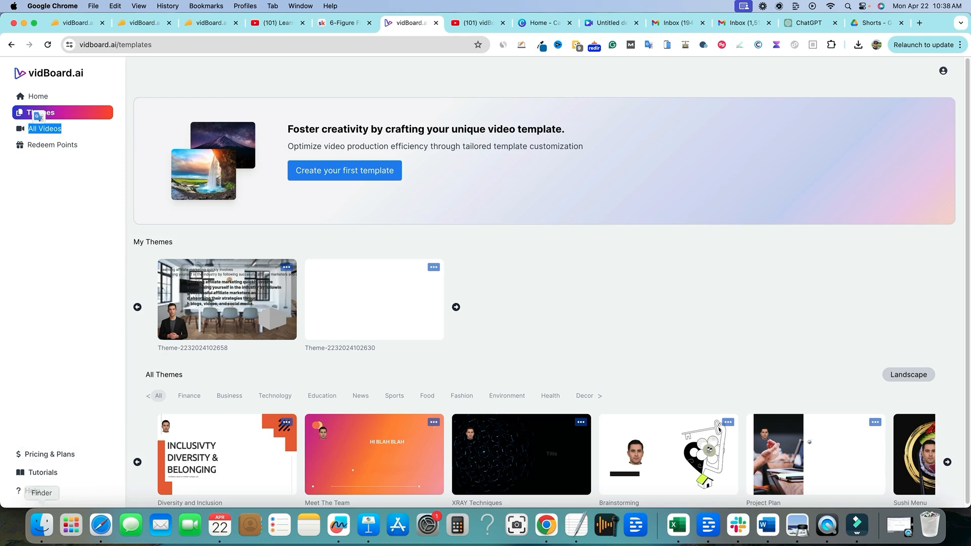
pyautogui.click(41, 526)
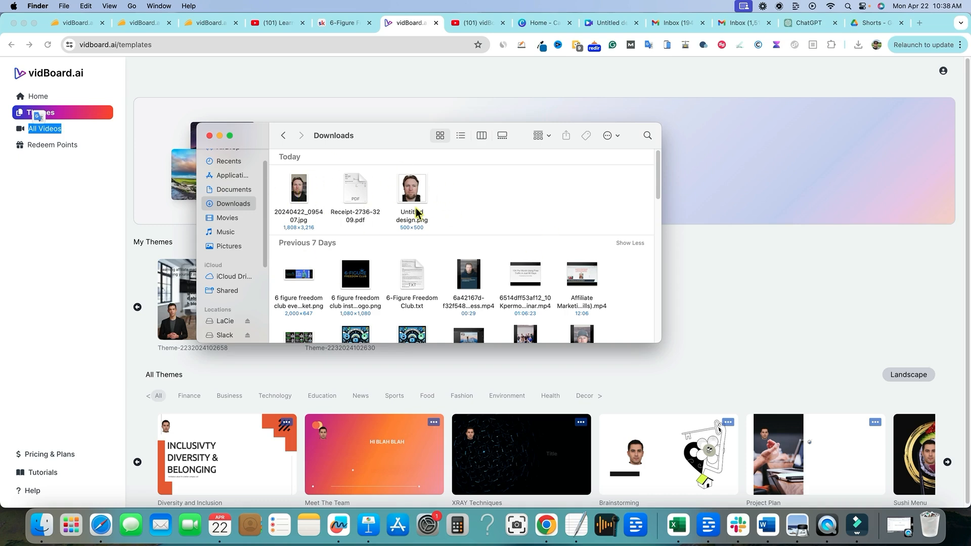
pyautogui.click(756, 274)
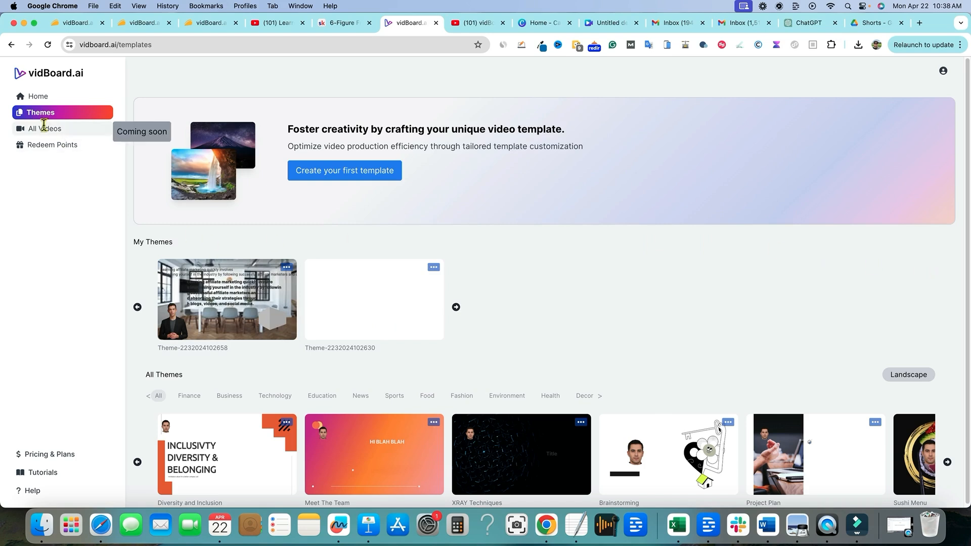
# Create a new script-to-video project, skip the introductory tour and choose the uploaded photo from My Avatars.
pyautogui.click(35, 98)
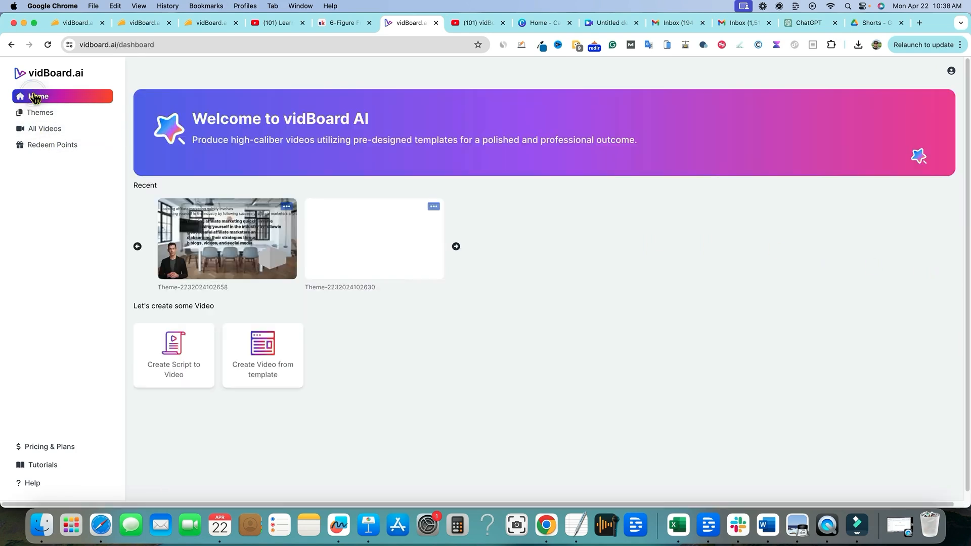
pyautogui.click(187, 363)
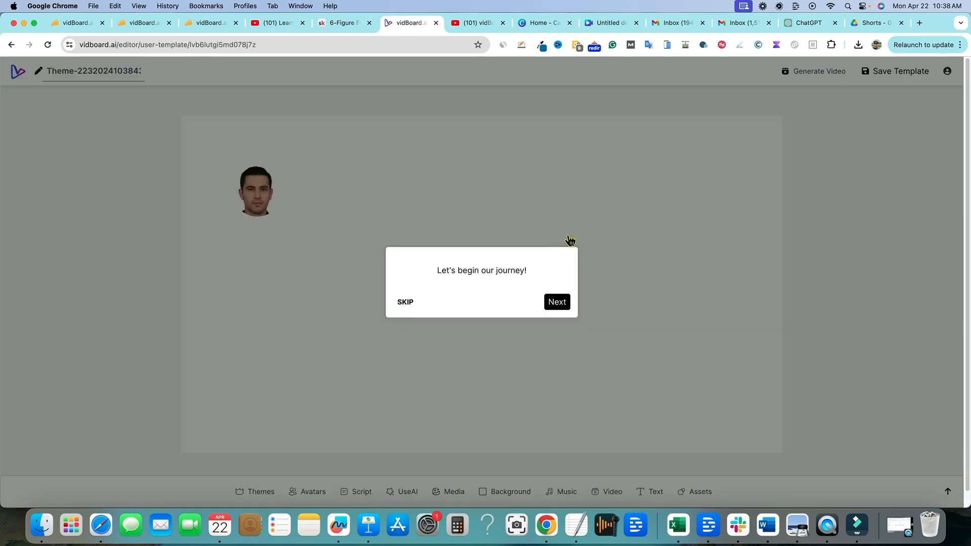
pyautogui.click(393, 302)
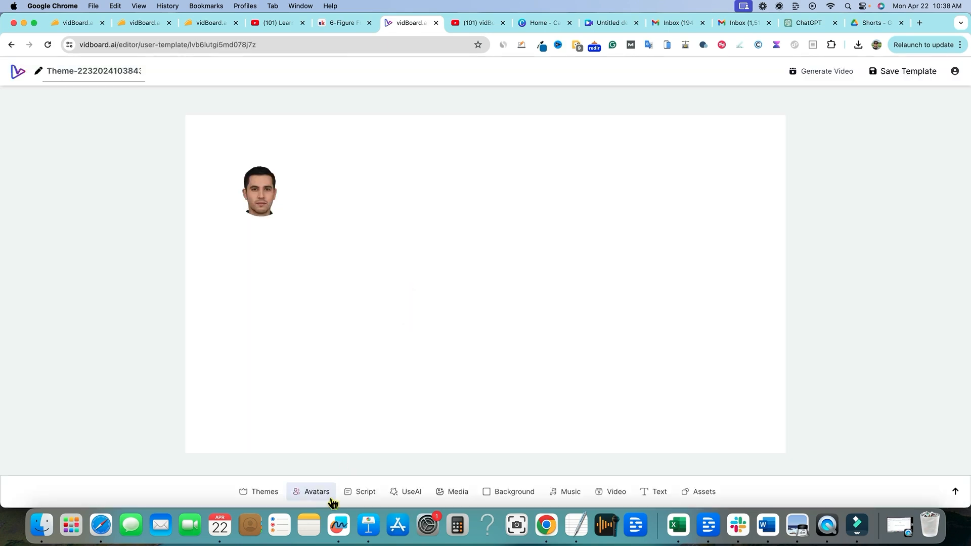
pyautogui.click(318, 492)
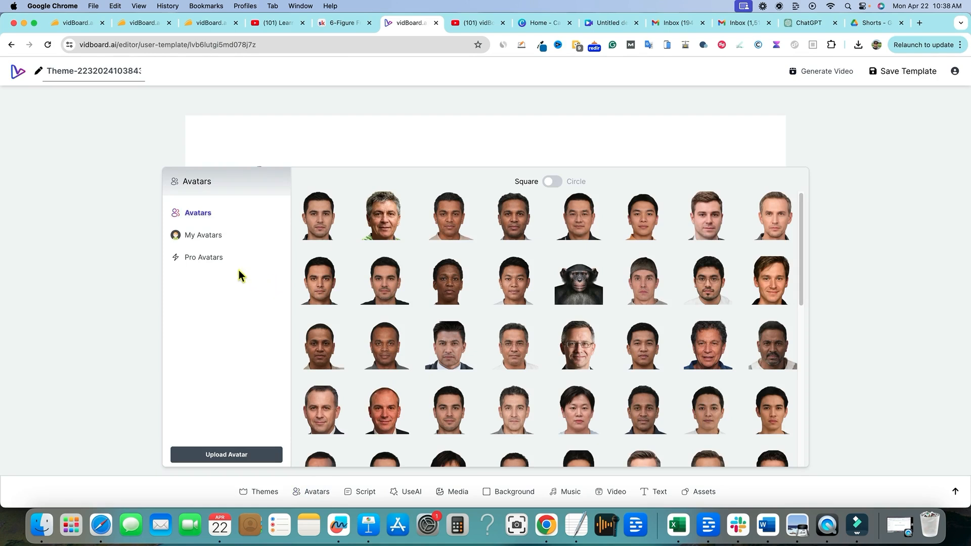
pyautogui.click(205, 239)
pyautogui.click(315, 331)
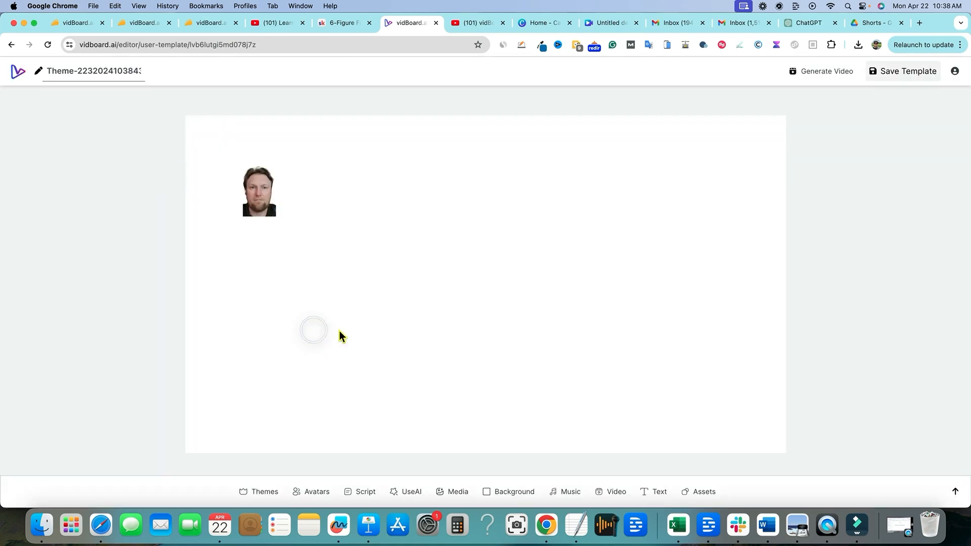
# Enlarge the avatar, move it to the slide's lower-left area and try to delete it.
pyautogui.moveTo(287, 217); pyautogui.dragTo(366, 295)
pyautogui.click(309, 232)
pyautogui.moveTo(309, 233); pyautogui.dragTo(278, 371)
pyautogui.press('BackSpace')
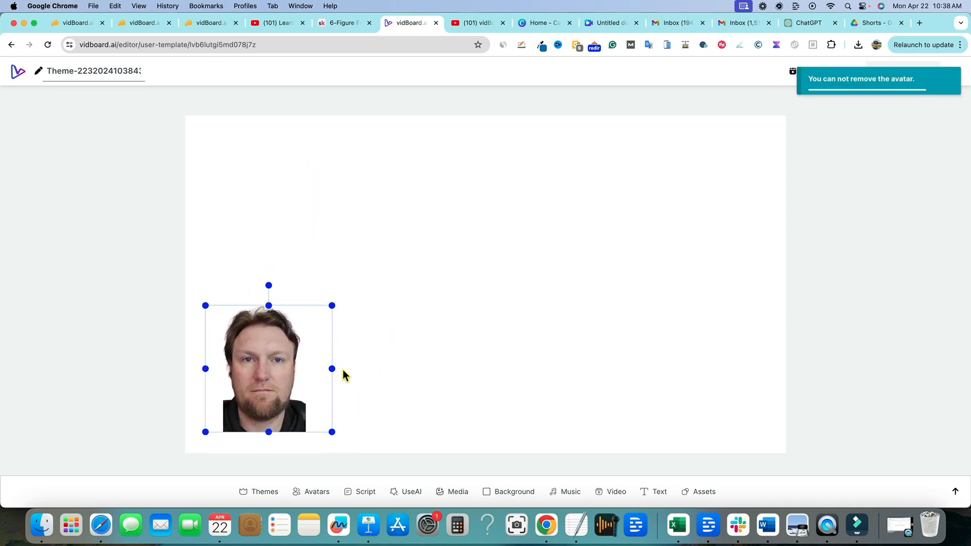
# Preview the custom avatar in circle shape, review the photo requirements for a new avatar and return to the dashboard.
pyautogui.click(310, 493)
pyautogui.click(208, 237)
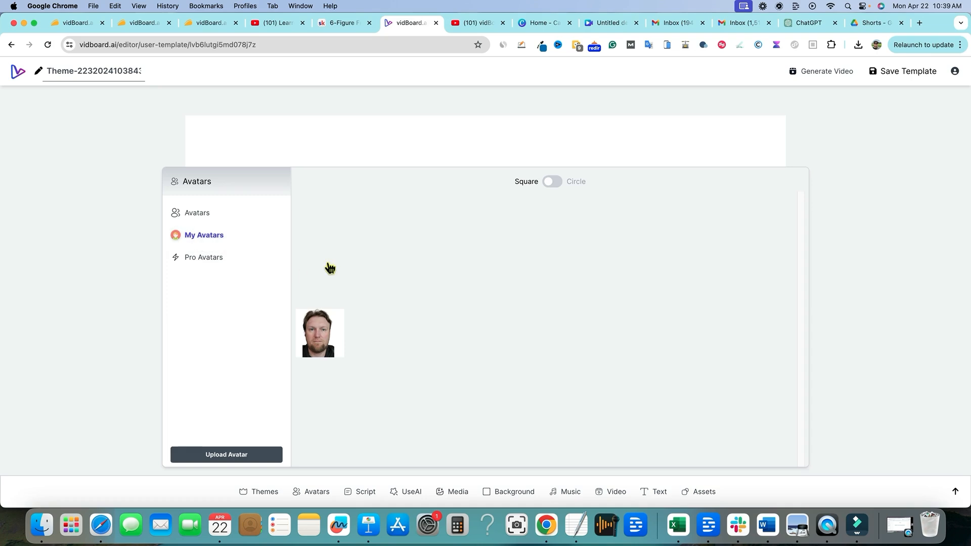
pyautogui.click(552, 181)
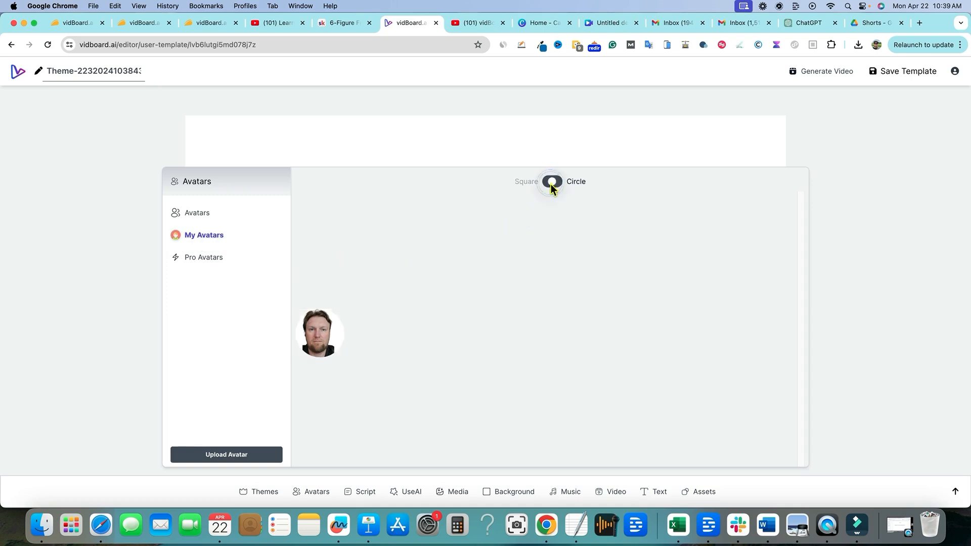
pyautogui.click(242, 454)
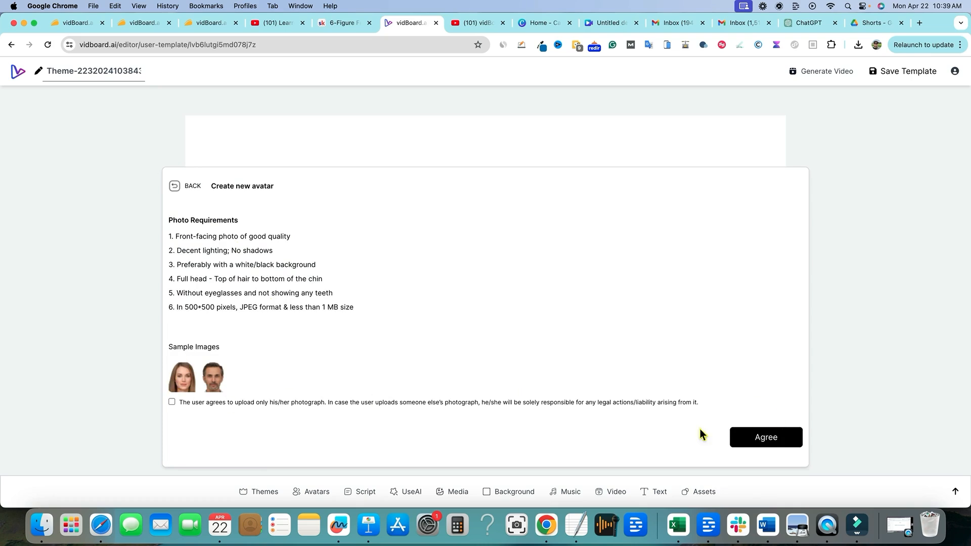
pyautogui.click(11, 45)
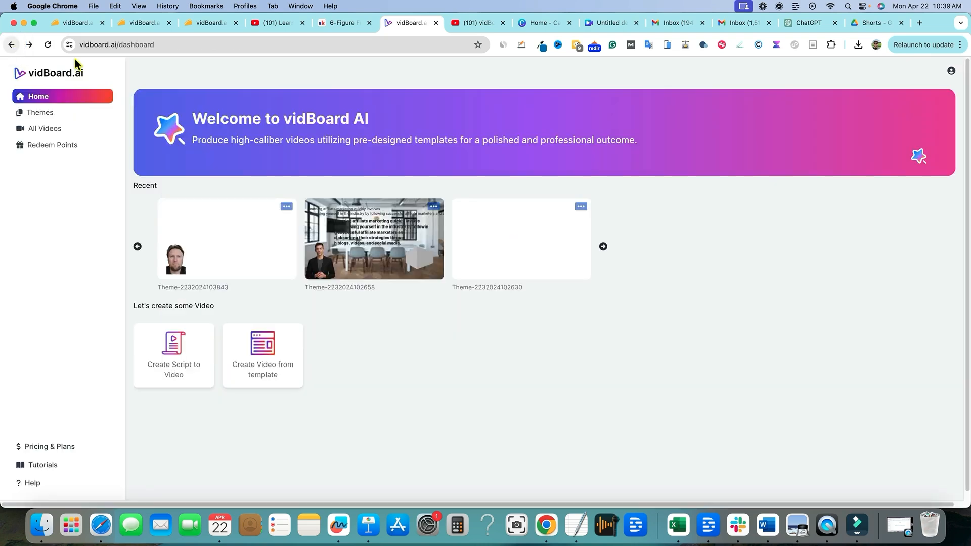
# Reopen the newest theme, skip the tour and apply the square custom avatar from My Avatars again.
pyautogui.click(188, 261)
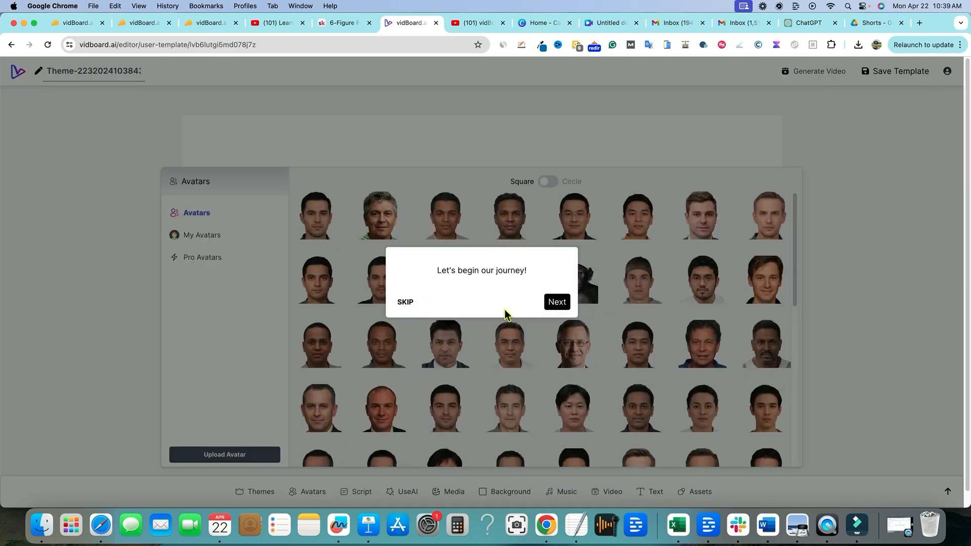
pyautogui.click(405, 302)
pyautogui.click(201, 235)
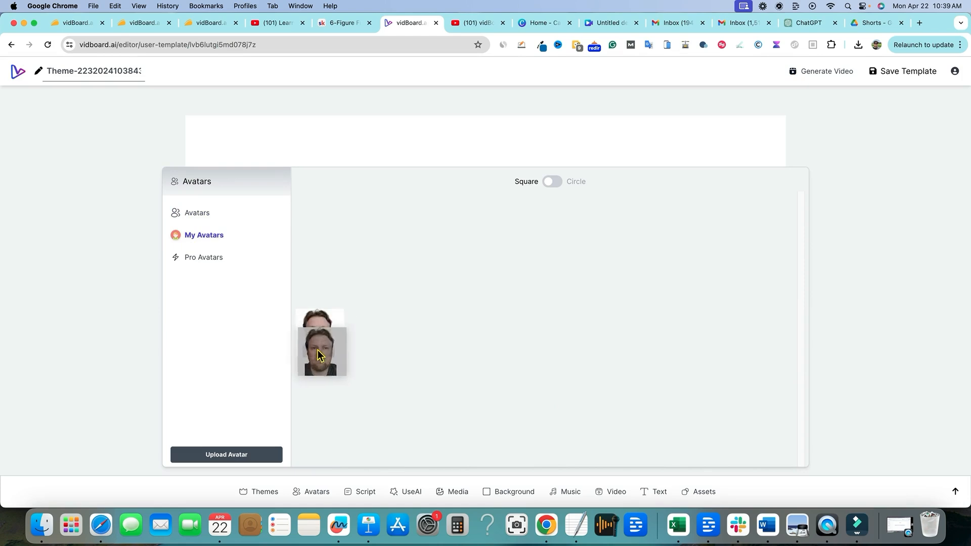
pyautogui.click(329, 335)
# Enlarge the custom avatar and place it near the slide's left edge, below the middle.
pyautogui.moveTo(256, 200); pyautogui.dragTo(325, 401)
pyautogui.moveTo(263, 353); pyautogui.dragTo(247, 339)
pyautogui.click(432, 299)
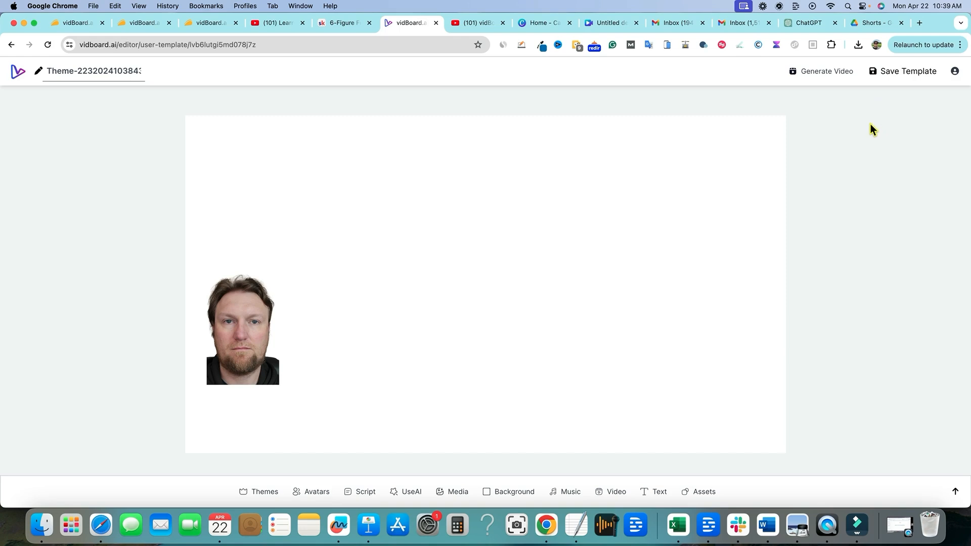
# Set the pink and blue sunset seascape from Unsplash as background and move the avatar into the slide's lower-left corner.
pyautogui.click(505, 491)
pyautogui.click(556, 306)
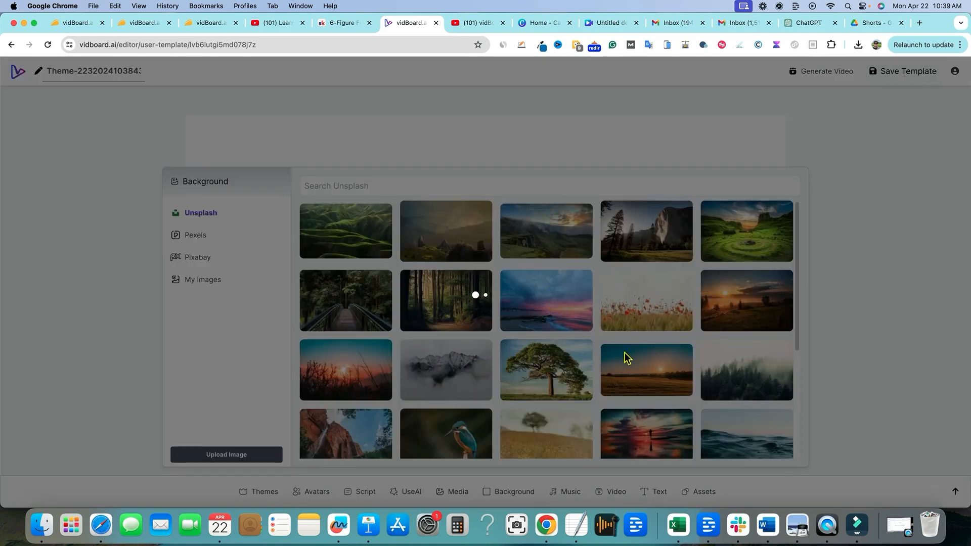
pyautogui.moveTo(272, 330)
pyautogui.mouseDown()
pyautogui.moveTo(275, 368)
pyautogui.moveTo(290, 330)
pyautogui.mouseUp()
pyautogui.moveTo(269, 349); pyautogui.dragTo(218, 404)
pyautogui.click(422, 208)
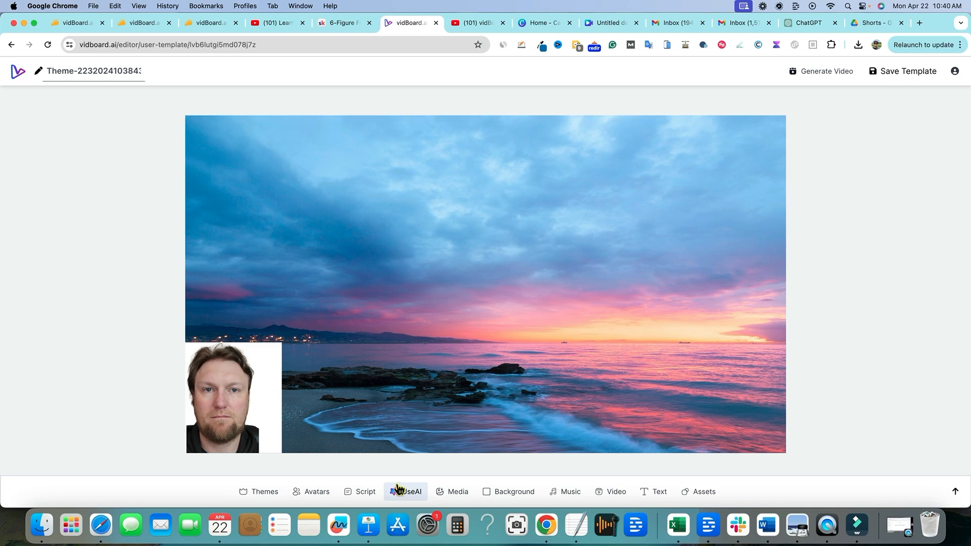
# Review the ChatGPT script generator's slide count, topic and audience fields, keeping 3 slides, and leave it without generating.
pyautogui.click(366, 492)
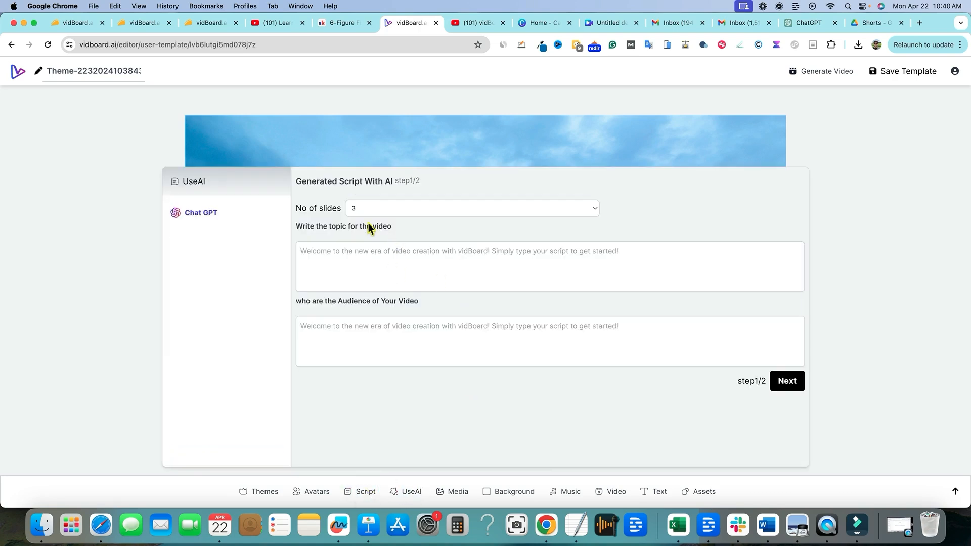
pyautogui.click(557, 215)
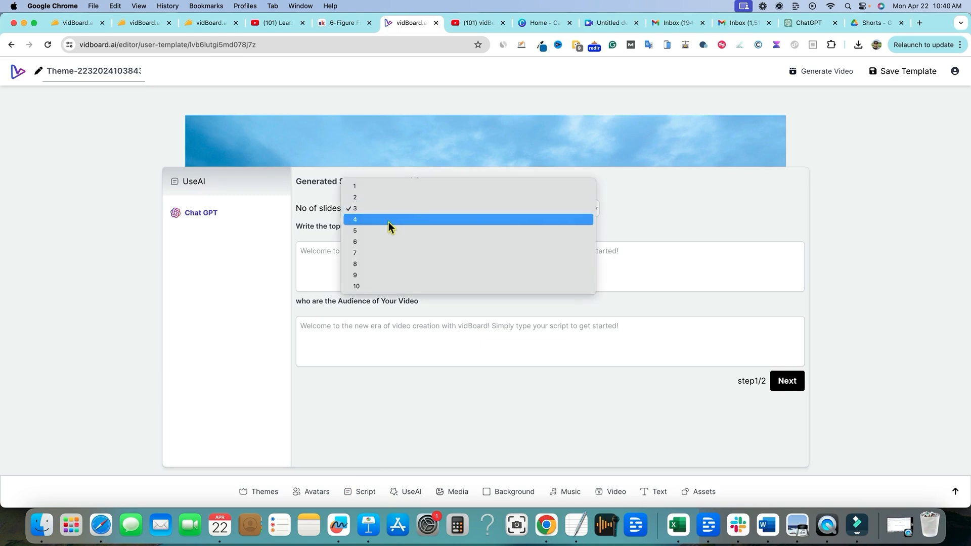
pyautogui.click(375, 211)
pyautogui.click(369, 251)
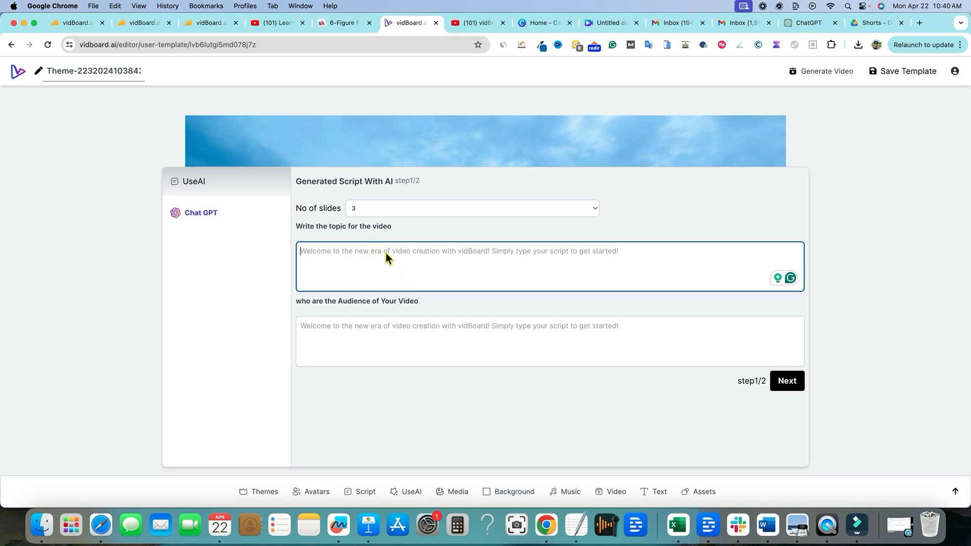
pyautogui.click(354, 332)
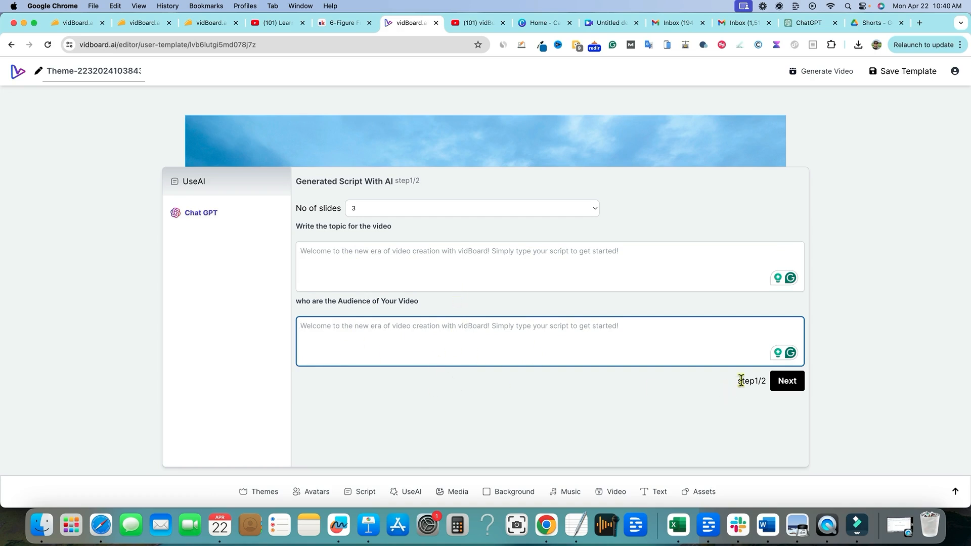
pyautogui.click(547, 142)
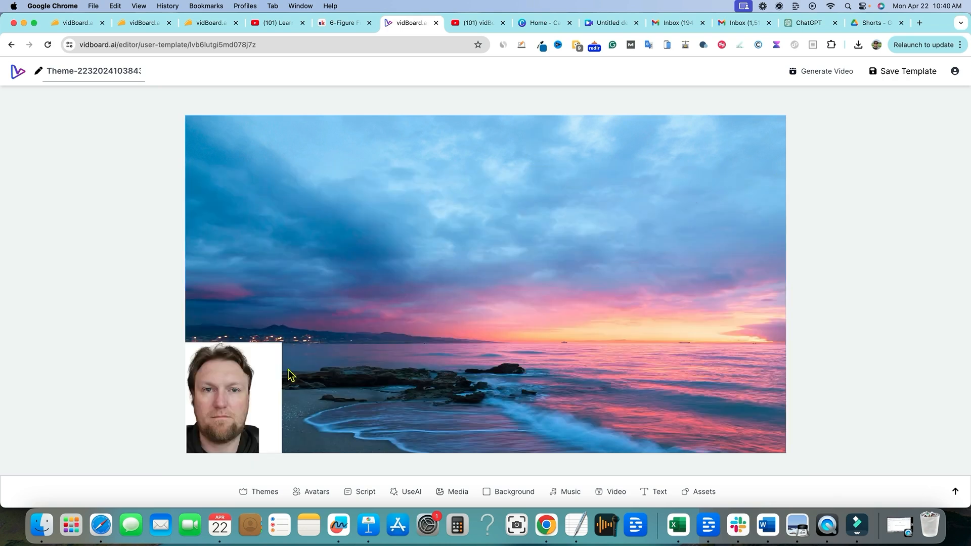
# Upload "audio test for videboard.mp3" from the LaCie drive as an audio script.
pyautogui.click(247, 387)
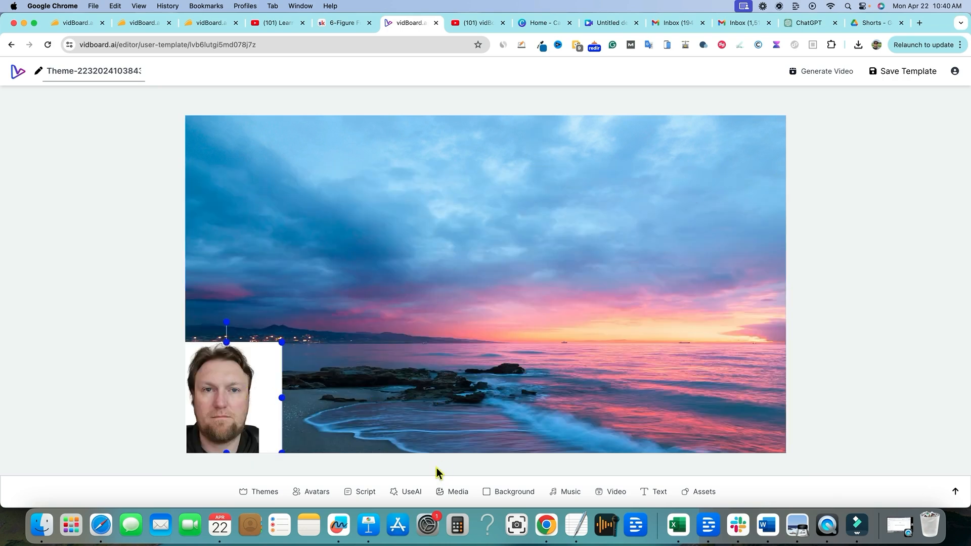
pyautogui.click(366, 492)
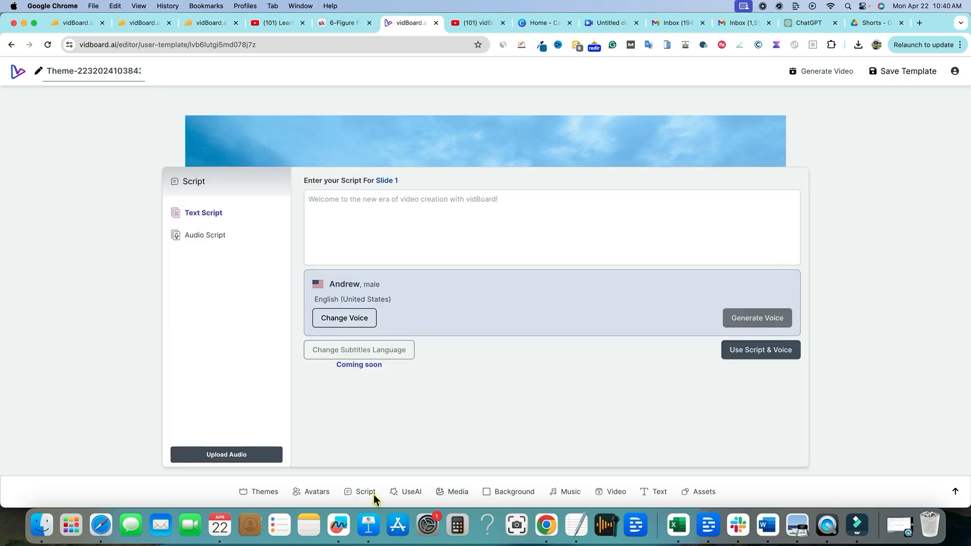
pyautogui.click(219, 237)
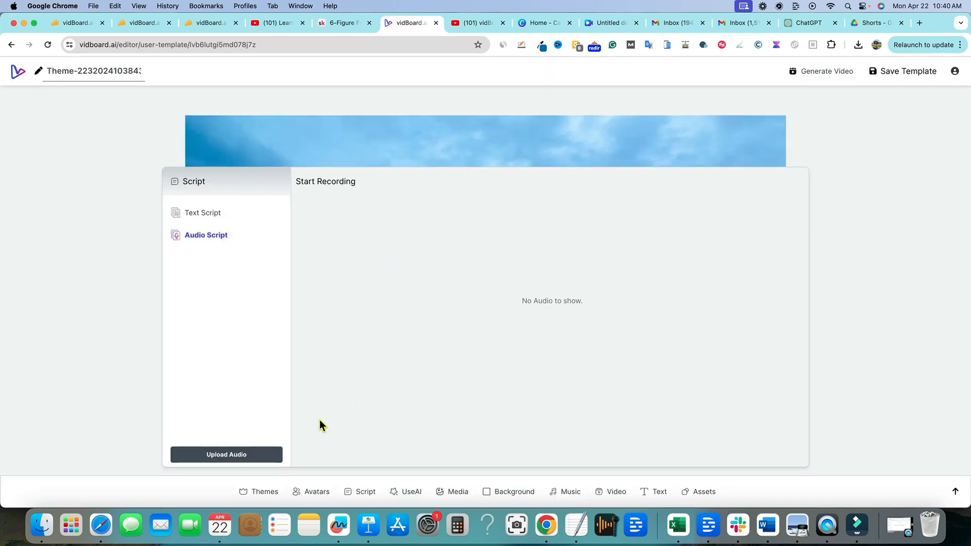
pyautogui.click(253, 456)
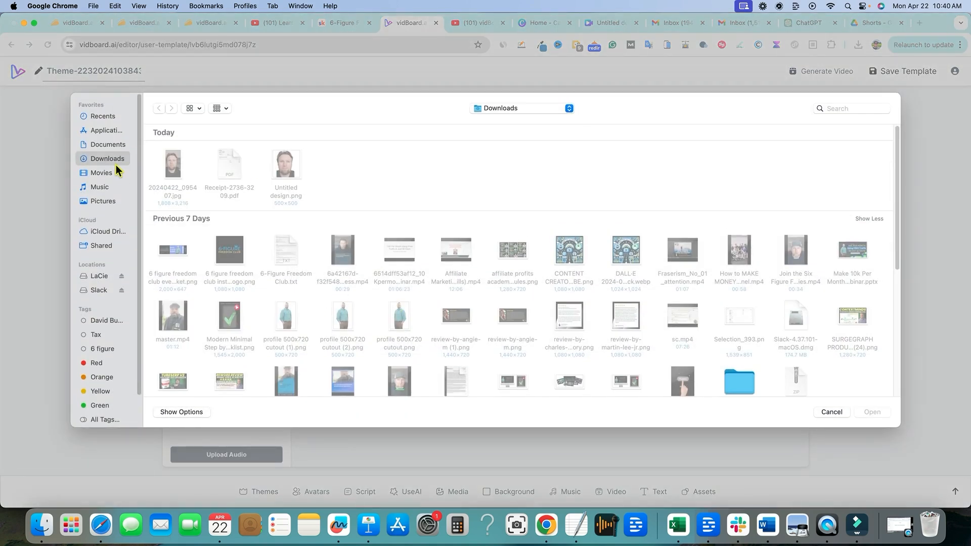
pyautogui.click(99, 277)
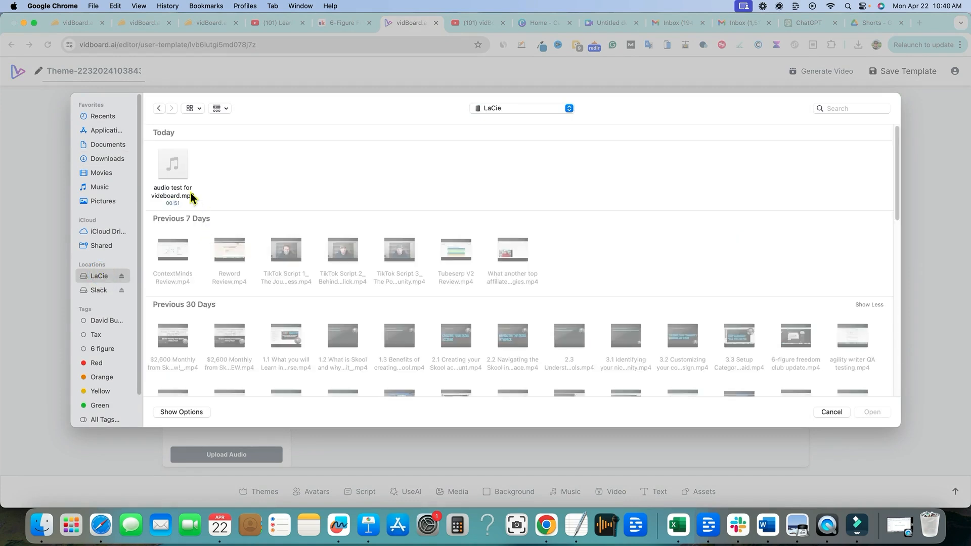
pyautogui.click(179, 176)
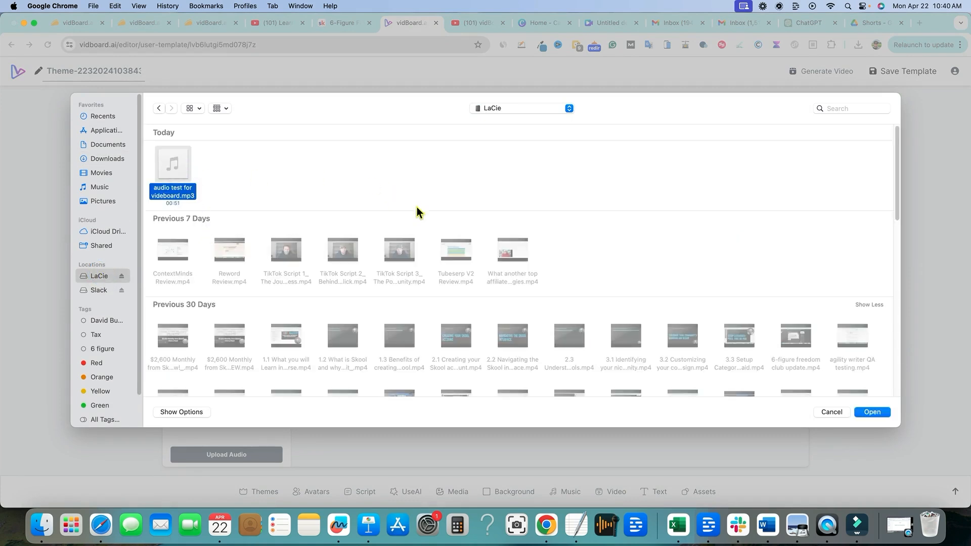
pyautogui.click(872, 412)
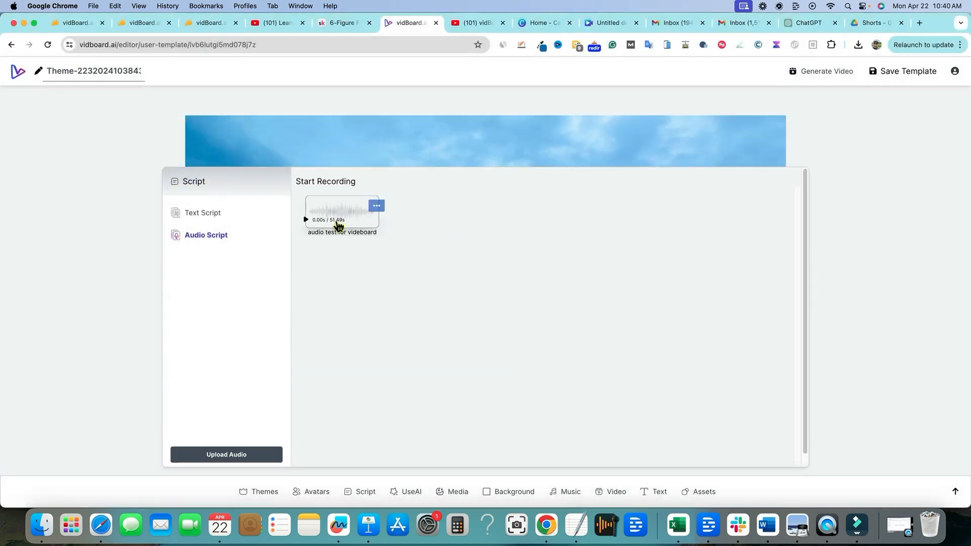
# Apply the uploaded audio to the seascape slide as its script and play a short preview.
pyautogui.click(346, 216)
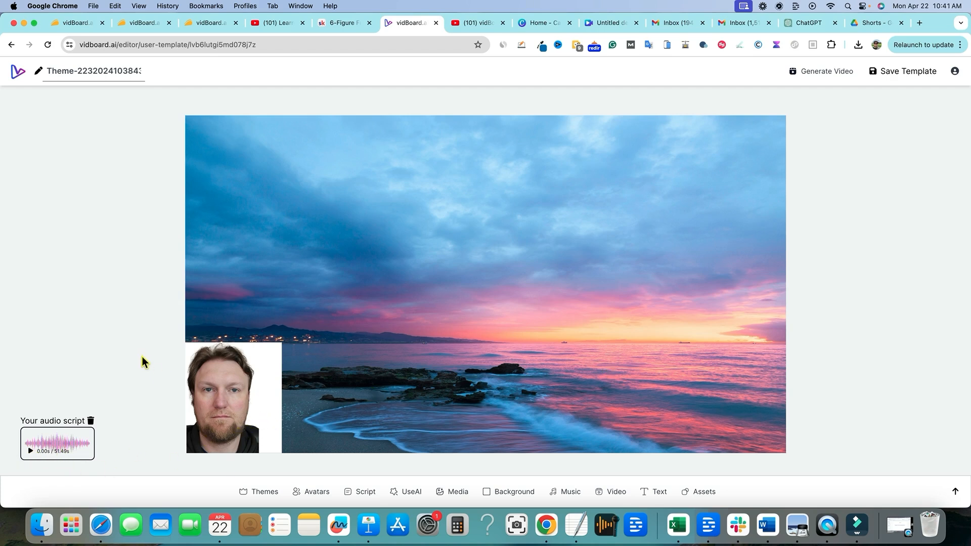
pyautogui.click(30, 451)
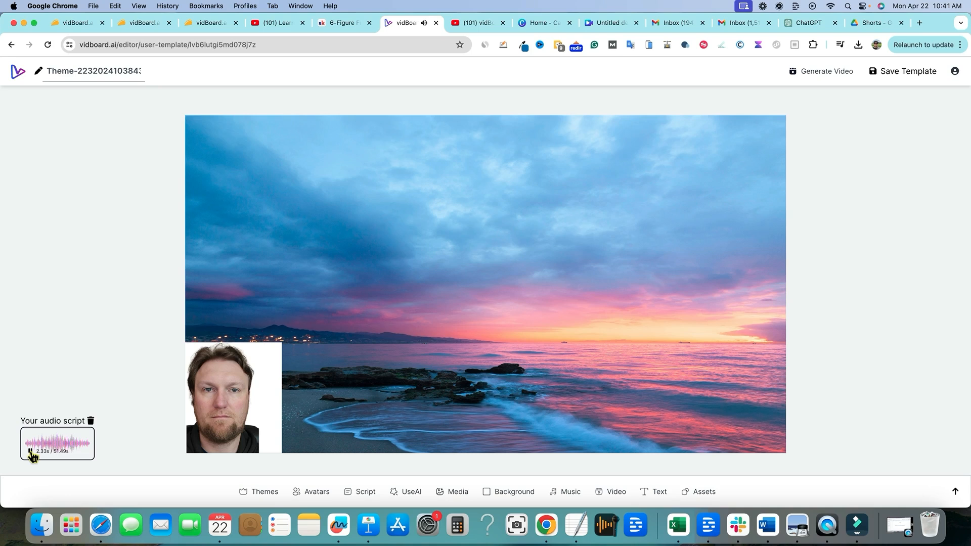
pyautogui.click(30, 451)
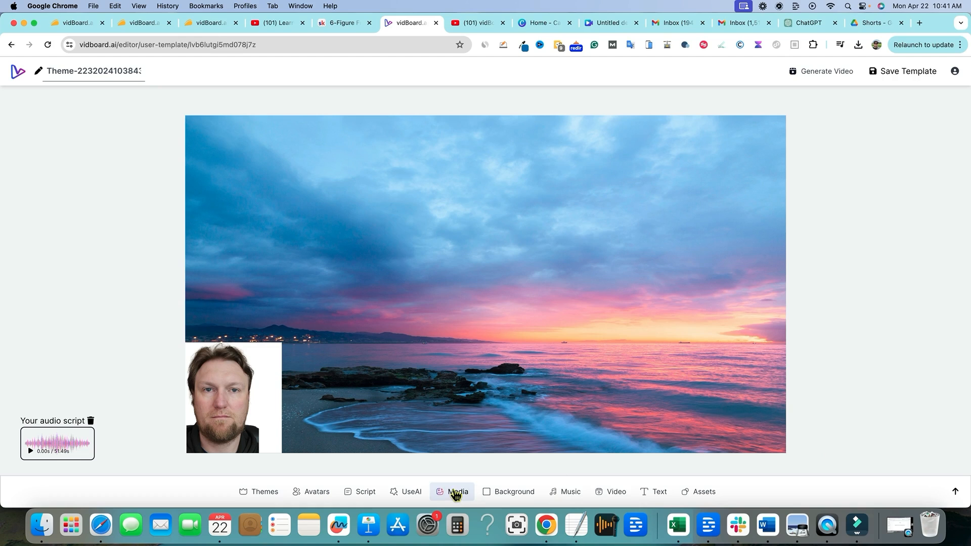
# Show the slide strip, add a blank second slide after the seascape slide and hide the strip again.
pyautogui.click(959, 498)
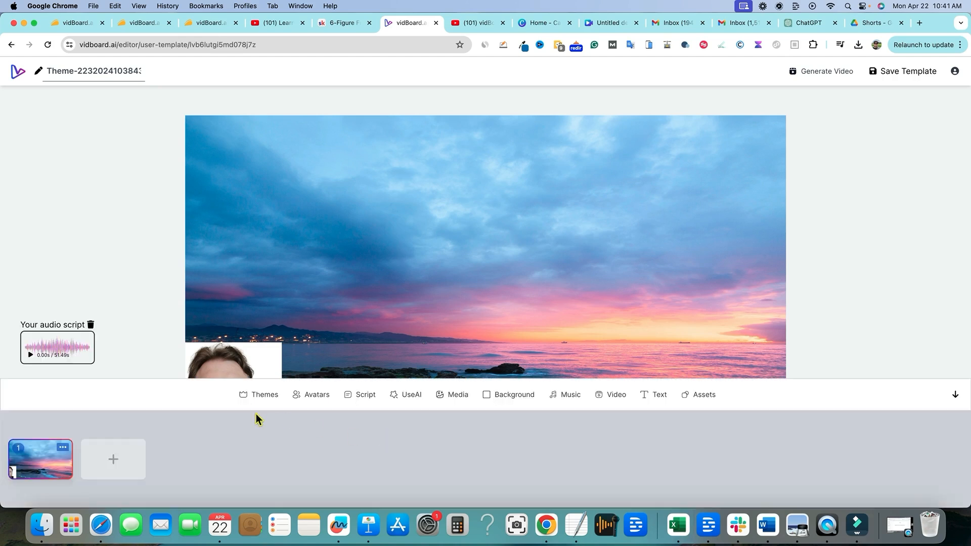
pyautogui.click(113, 463)
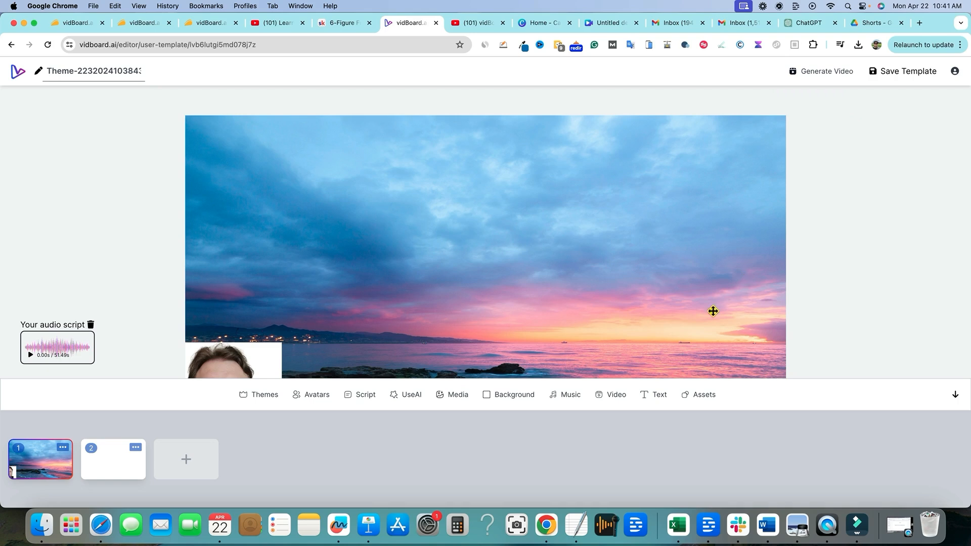
pyautogui.click(955, 394)
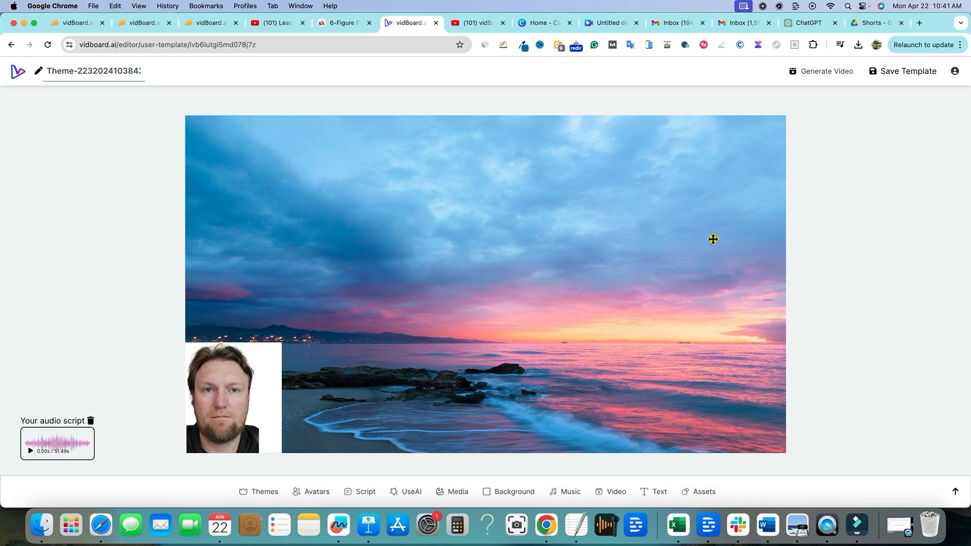
pyautogui.click(954, 492)
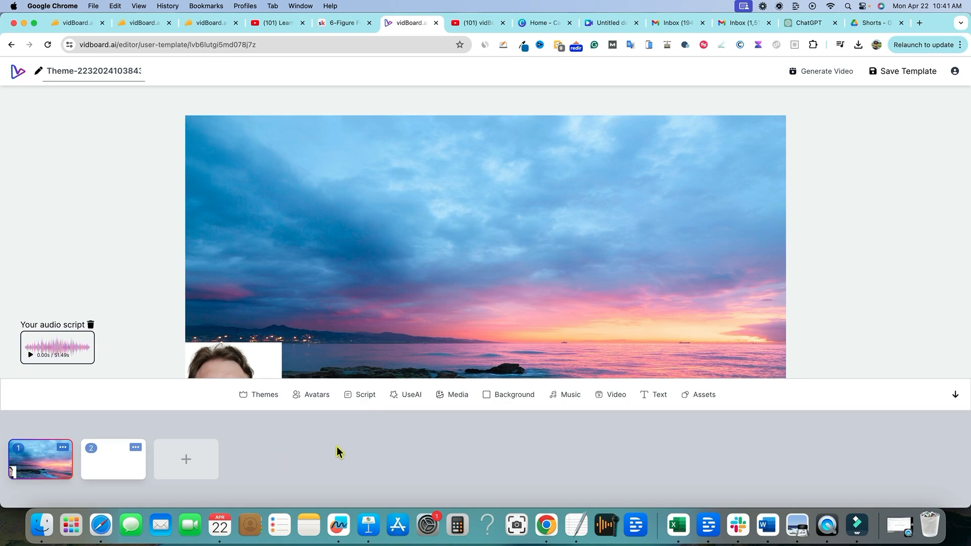
pyautogui.click(826, 334)
# Try to generate the video, dismiss the notice and reopen the sunset seascape theme from the dashboard.
pyautogui.click(827, 74)
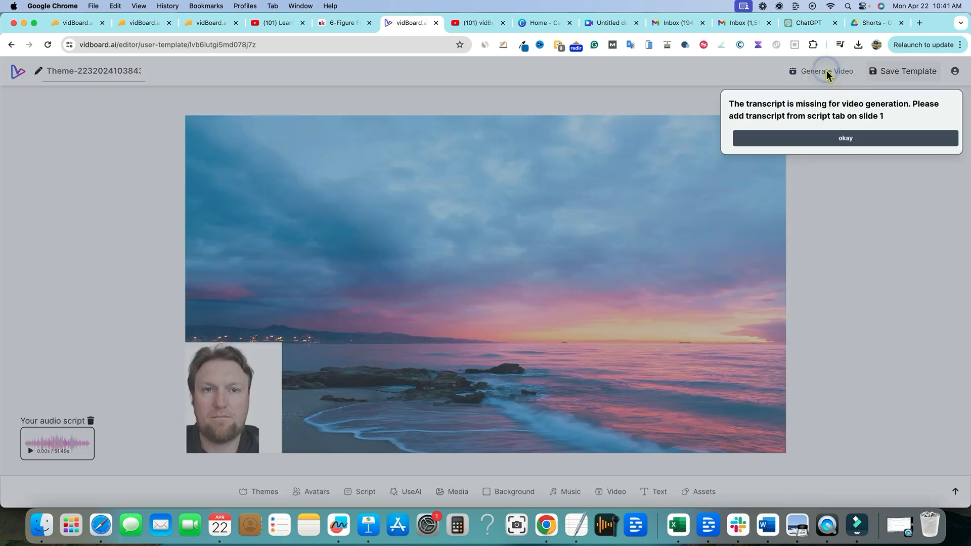
pyautogui.click(848, 139)
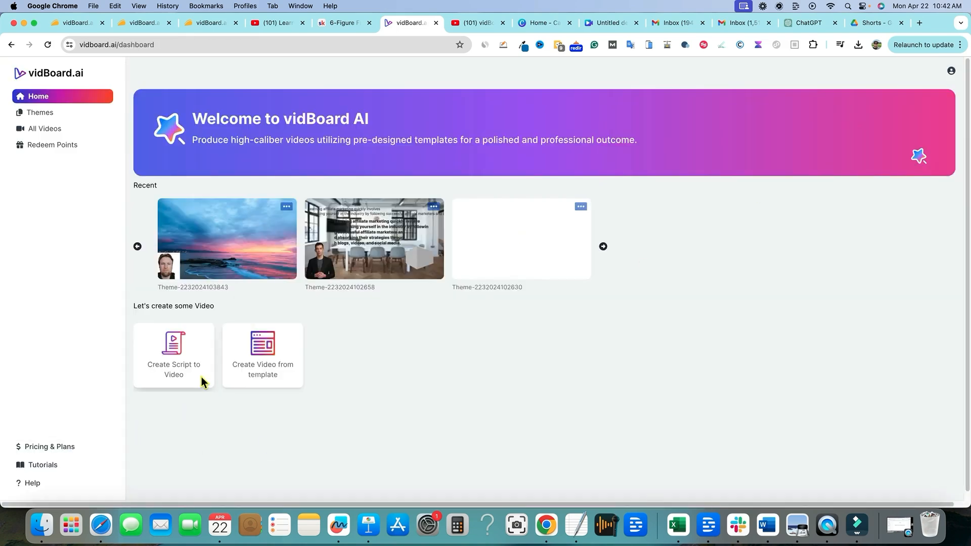
pyautogui.click(286, 206)
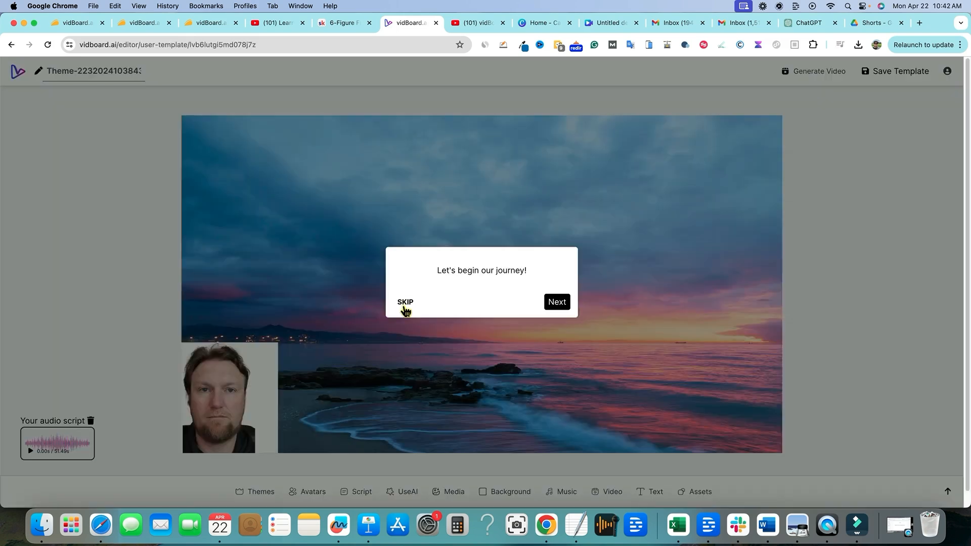
# Open the text script for slide 1, switch to ChatGPT and copy the whole affiliate marketing answer.
pyautogui.click(362, 493)
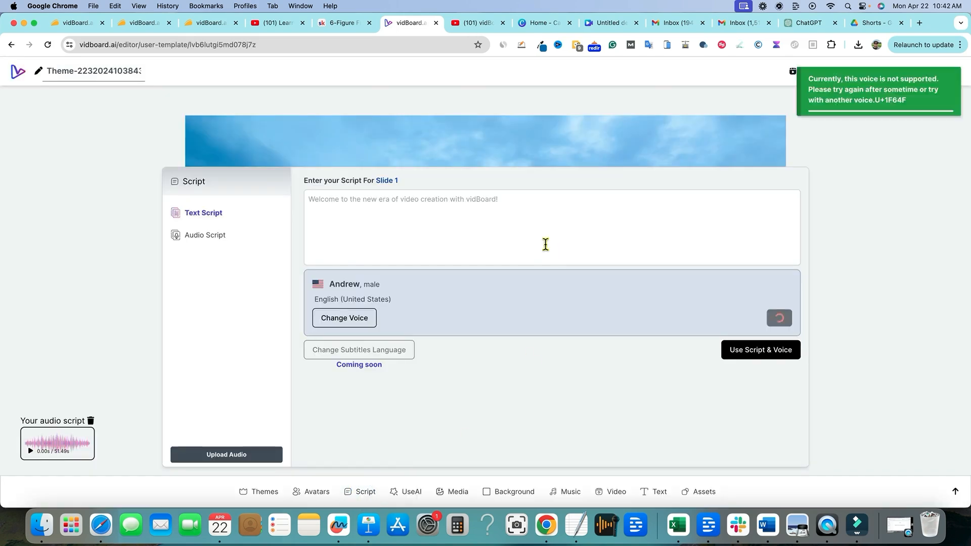
pyautogui.click(807, 23)
pyautogui.click(462, 192)
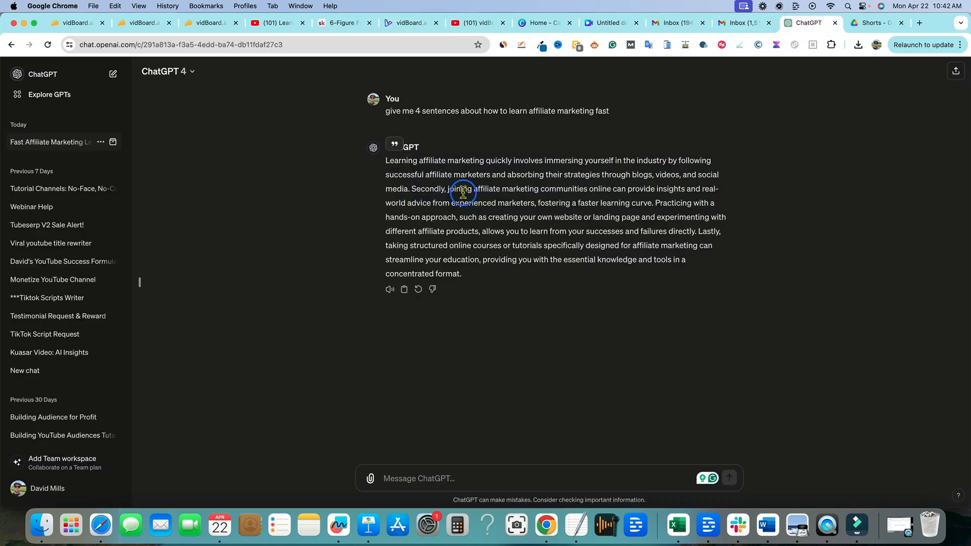
pyautogui.moveTo(386, 161); pyautogui.dragTo(516, 273)
pyautogui.press('super+c')
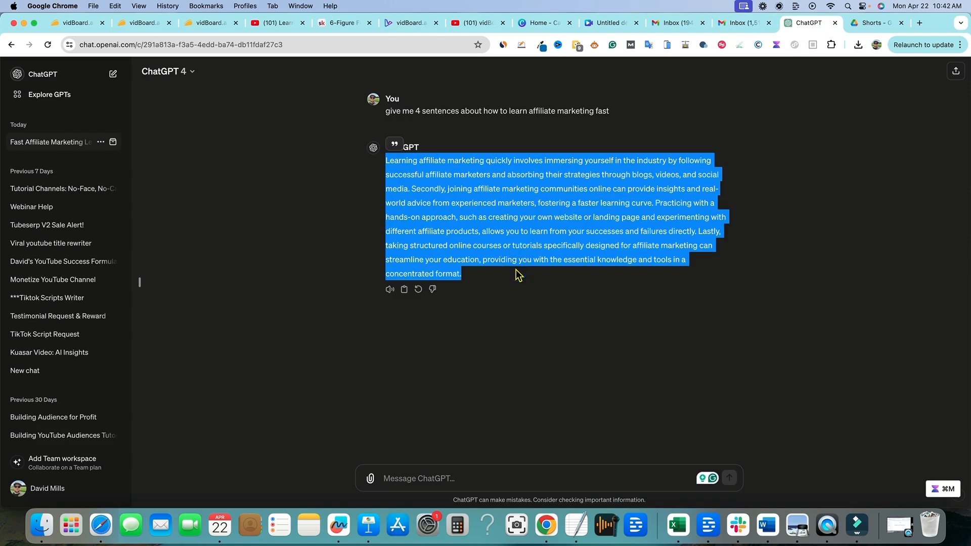
# Return to vidBoard and paste the copied affiliate marketing paragraph as the text script for slide 1.
pyautogui.click(404, 33)
pyautogui.click(385, 238)
pyautogui.press('super+v')
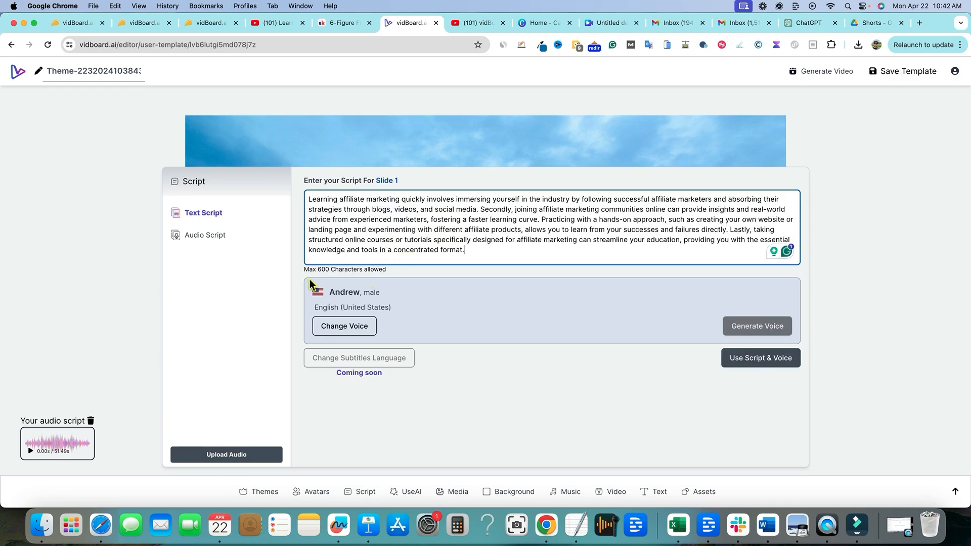
pyautogui.click(819, 259)
pyautogui.click(457, 297)
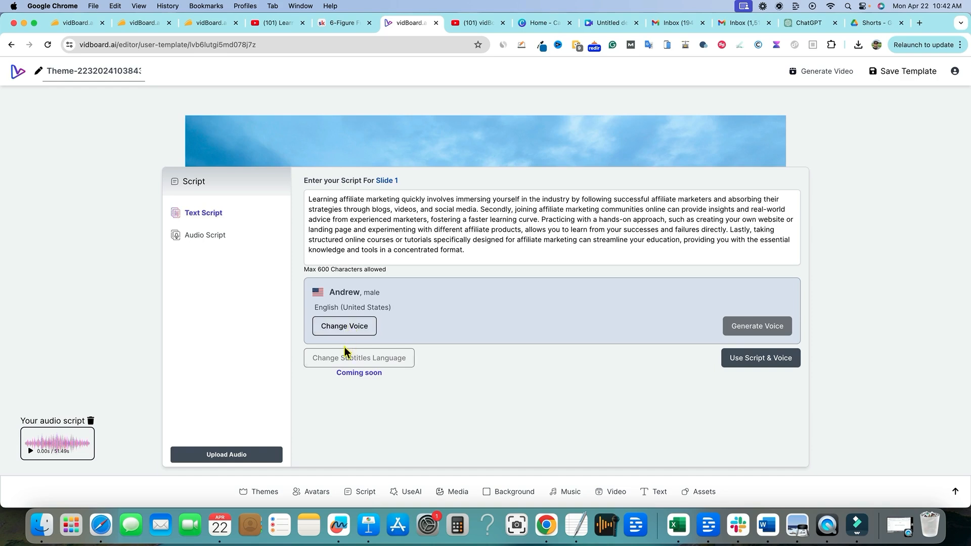
# Check the uploaded audio script, close the script settings, try to generate the video and dismiss the notice.
pyautogui.click(234, 239)
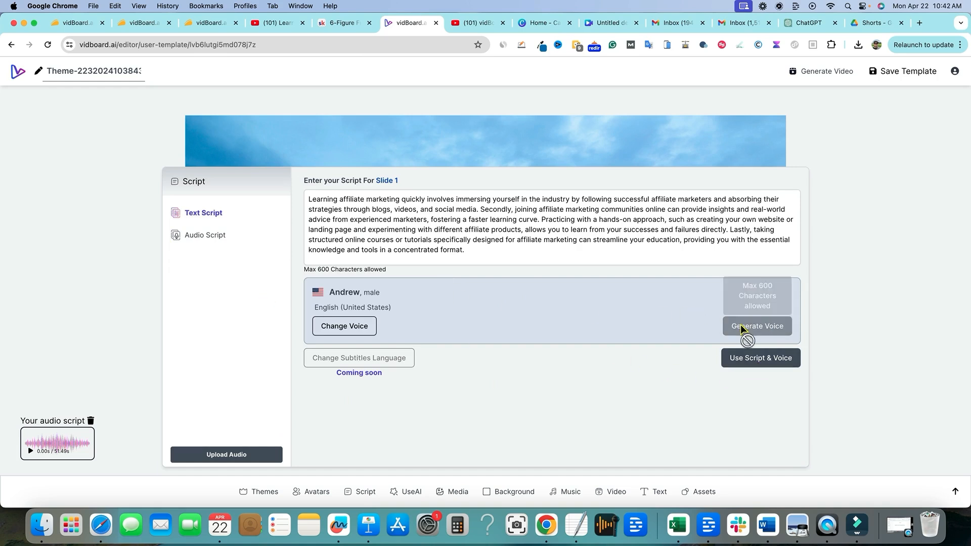
pyautogui.click(218, 237)
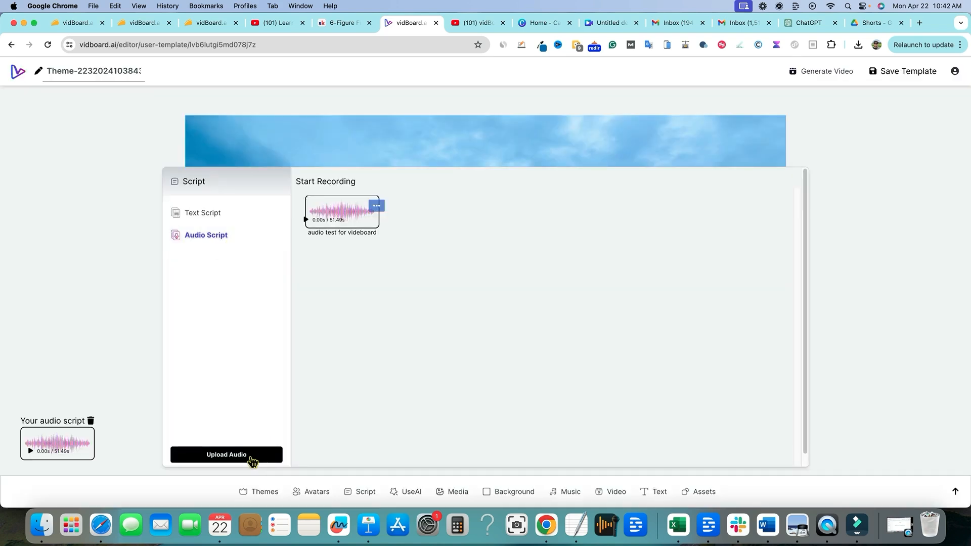
pyautogui.click(828, 303)
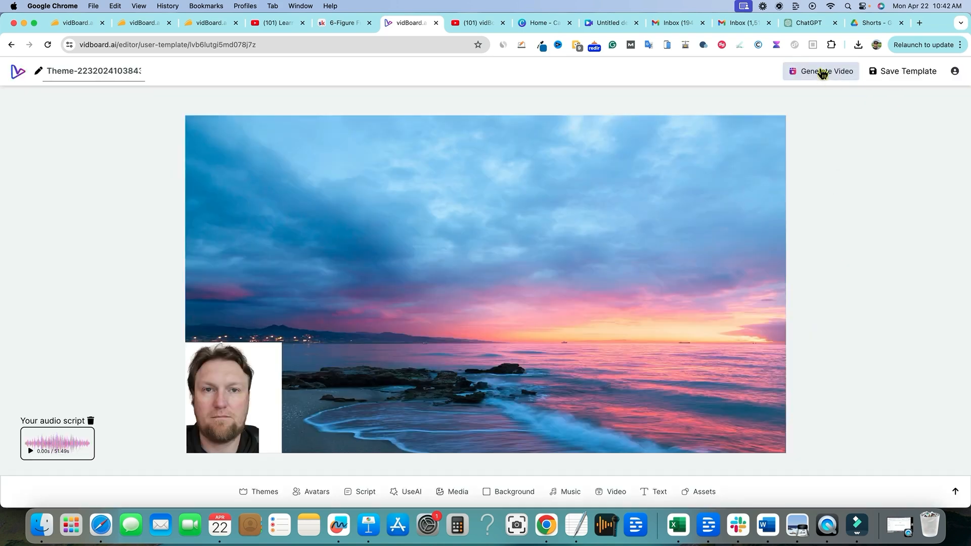
pyautogui.click(821, 71)
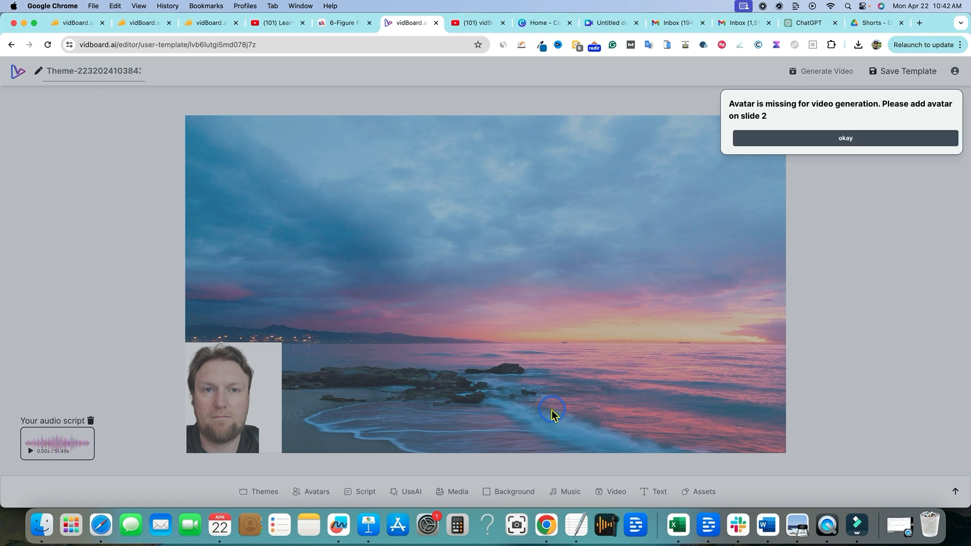
pyautogui.click(910, 432)
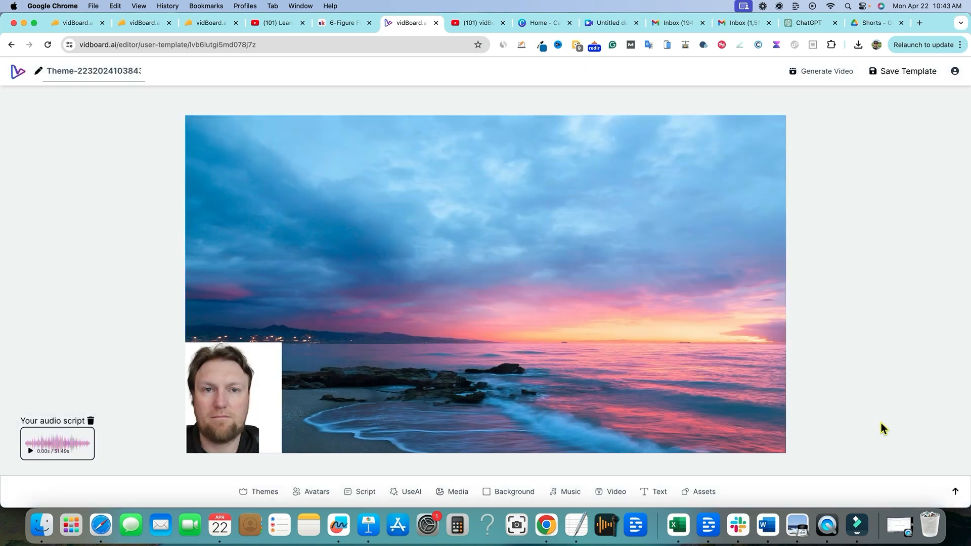
# Delete the blank slide 2, generate the video from the remaining seascape slide and acknowledge the email notice.
pyautogui.click(955, 491)
pyautogui.click(135, 447)
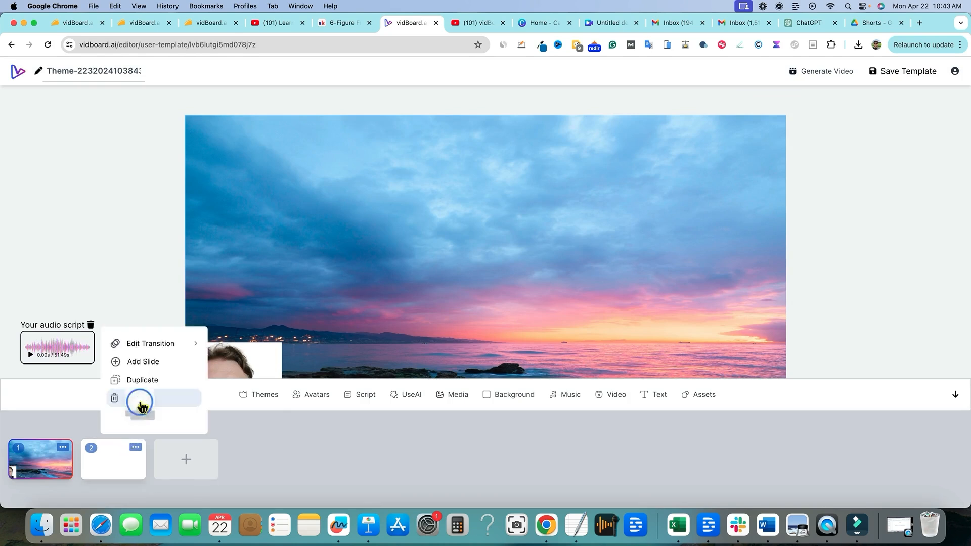
pyautogui.click(137, 399)
pyautogui.click(825, 73)
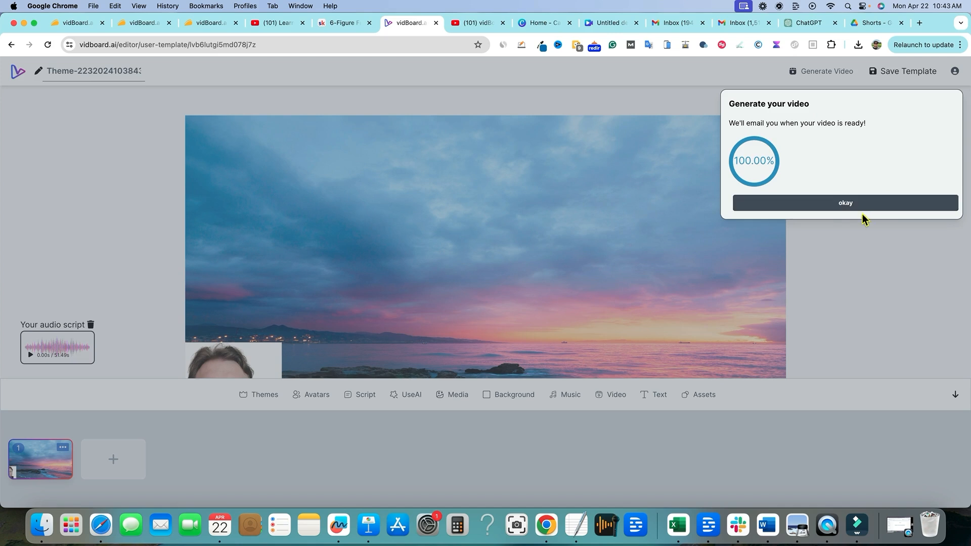
pyautogui.click(860, 204)
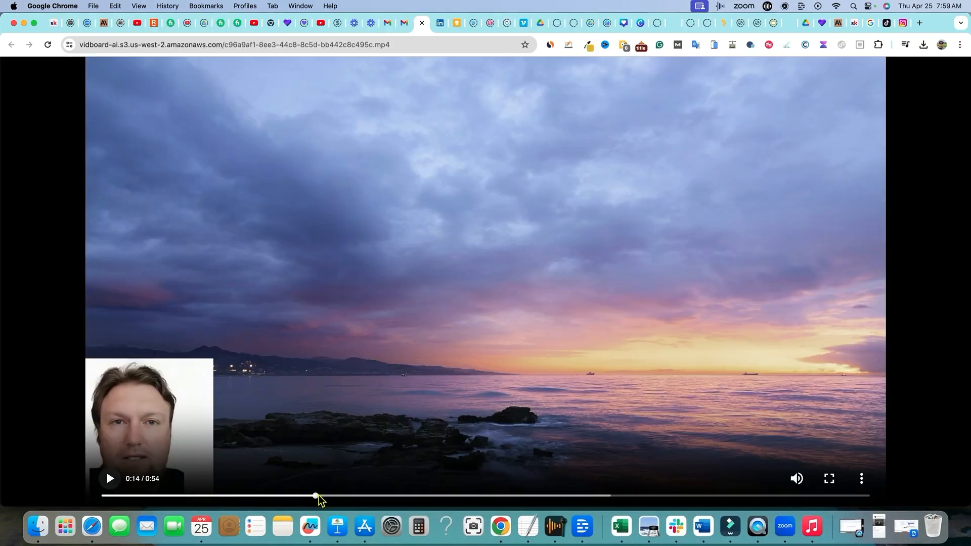
# Replay the generated seascape video with the photo avatar from the beginning, raise the volume and pause it partway through.
pyautogui.moveTo(317, 500); pyautogui.dragTo(100, 494)
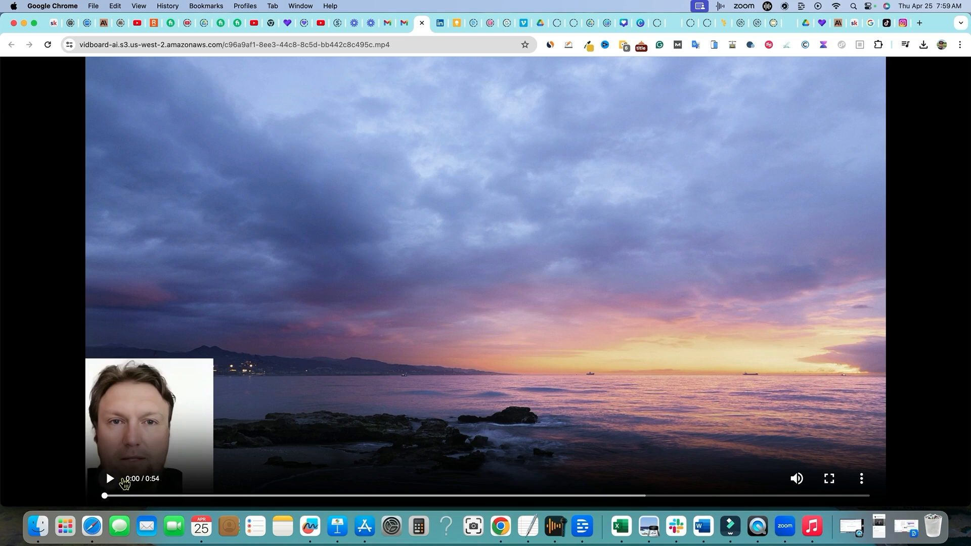
pyautogui.click(110, 478)
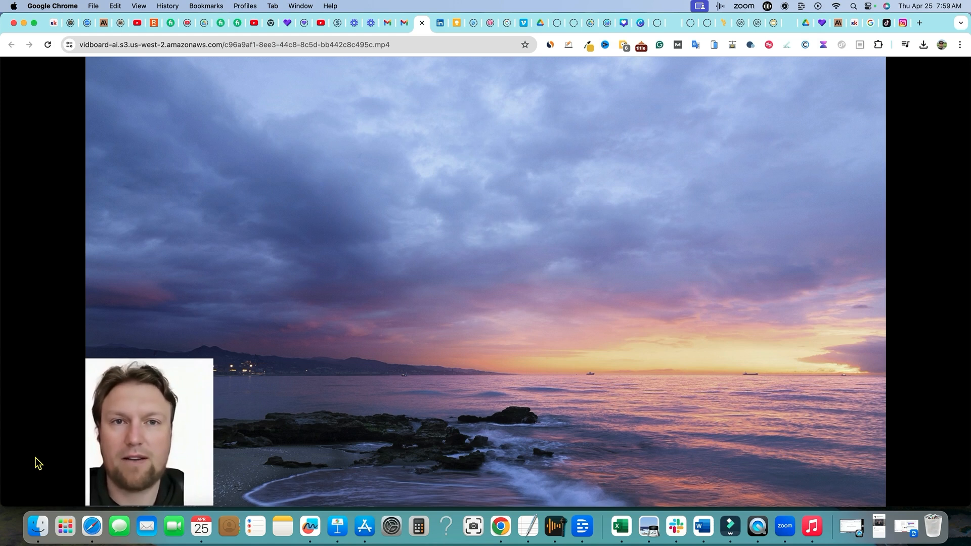
pyautogui.press('XF86AudioRaiseVolume')
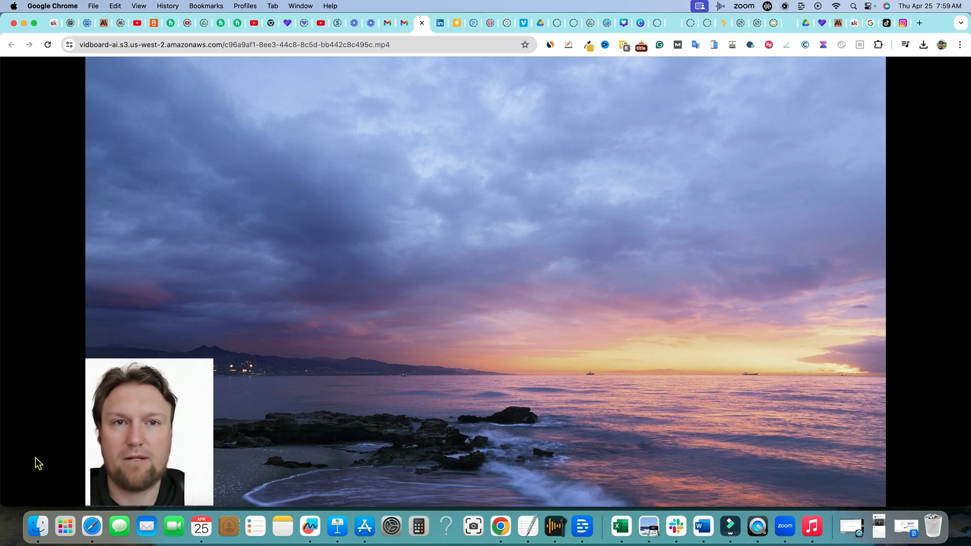
pyautogui.moveTo(241, 480)
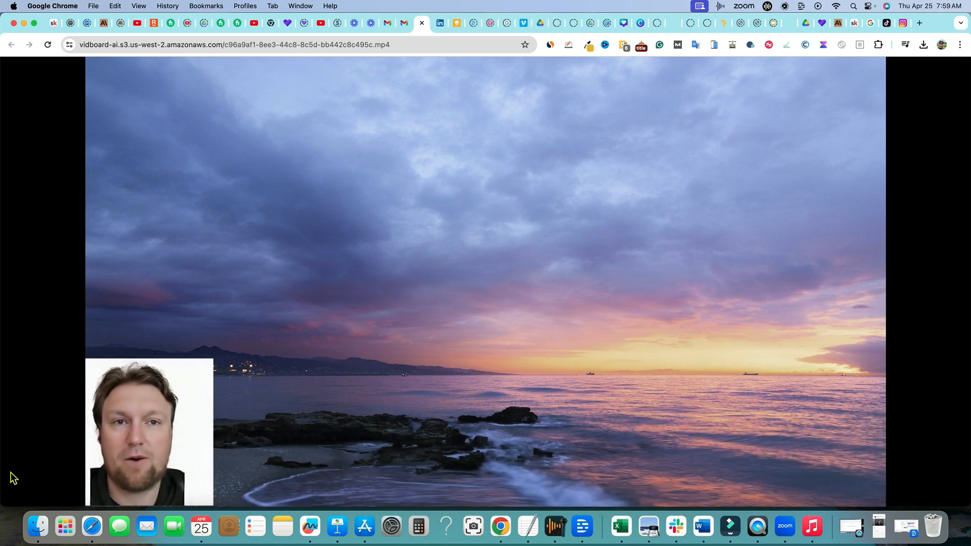
pyautogui.click(111, 480)
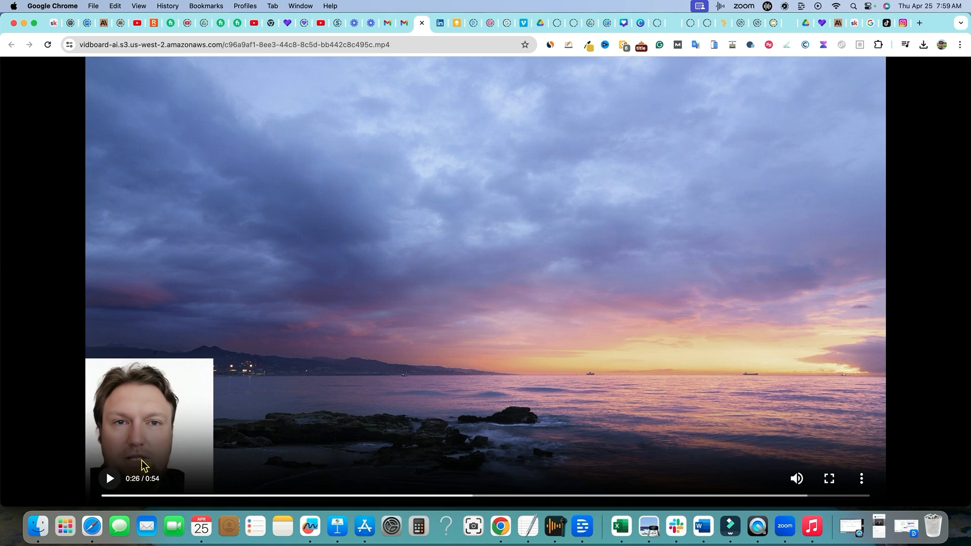
# Switch to the "Video 2 :)" email in Gmail, open its video link and play the affiliate marketing presenter video.
pyautogui.click(405, 23)
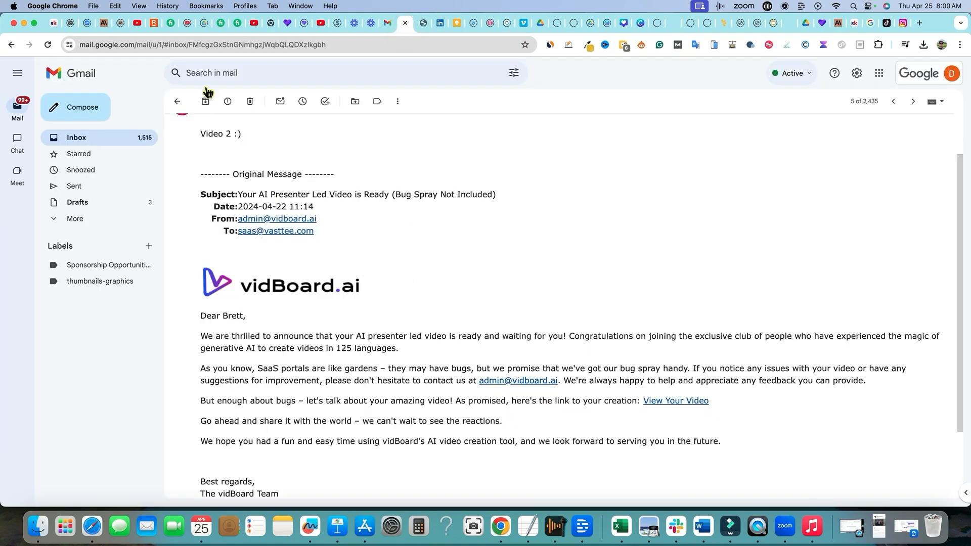
pyautogui.scroll(-3, 305, 270)
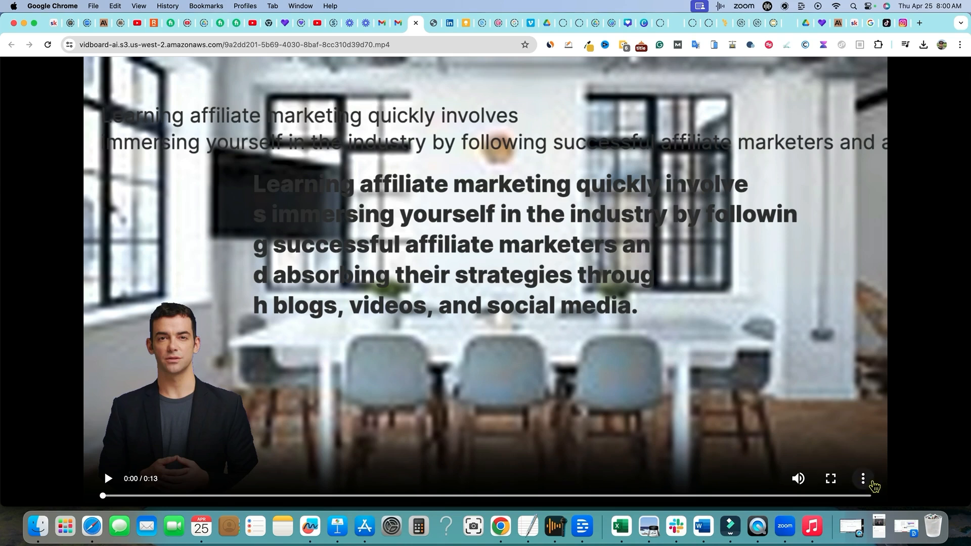
pyautogui.click(863, 478)
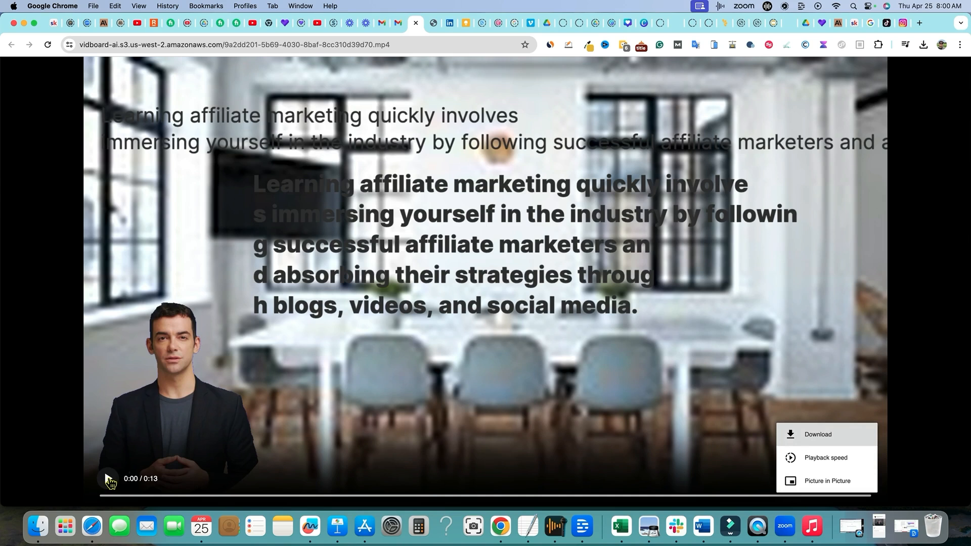
pyautogui.click(109, 481)
pyautogui.click(109, 480)
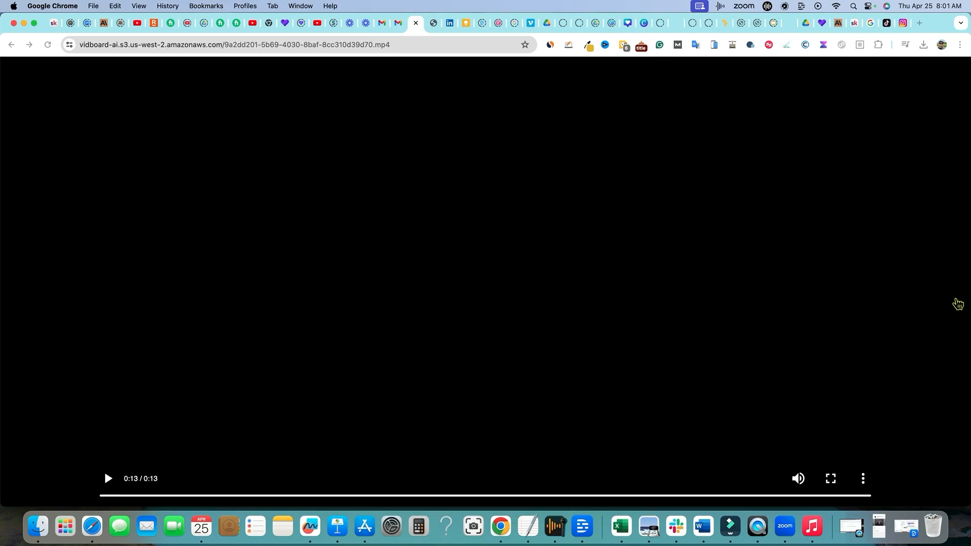
# Close the finished video, return to the vidBoard.ai deal on AppSumo and check the prices of the five license tiers.
pyautogui.press('super+w')
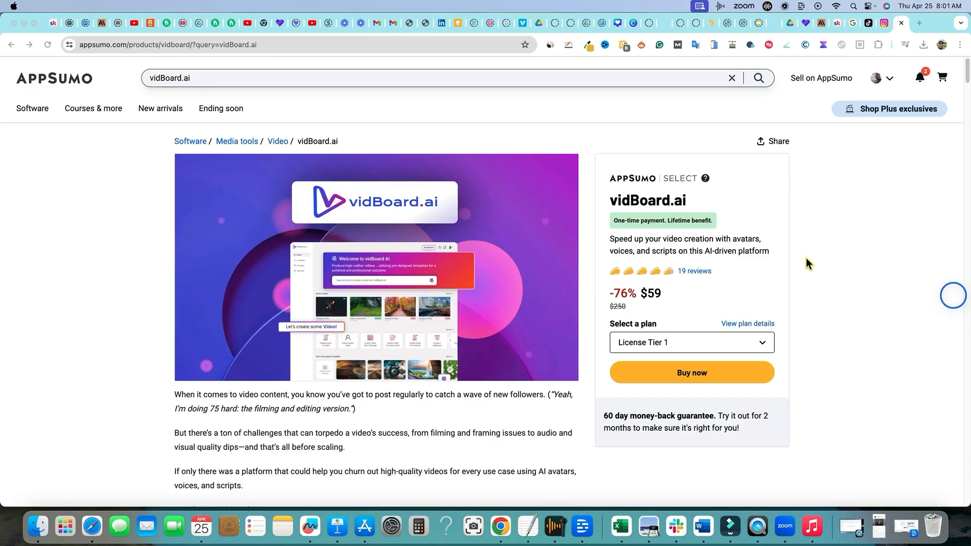
pyautogui.click(763, 343)
pyautogui.click(763, 346)
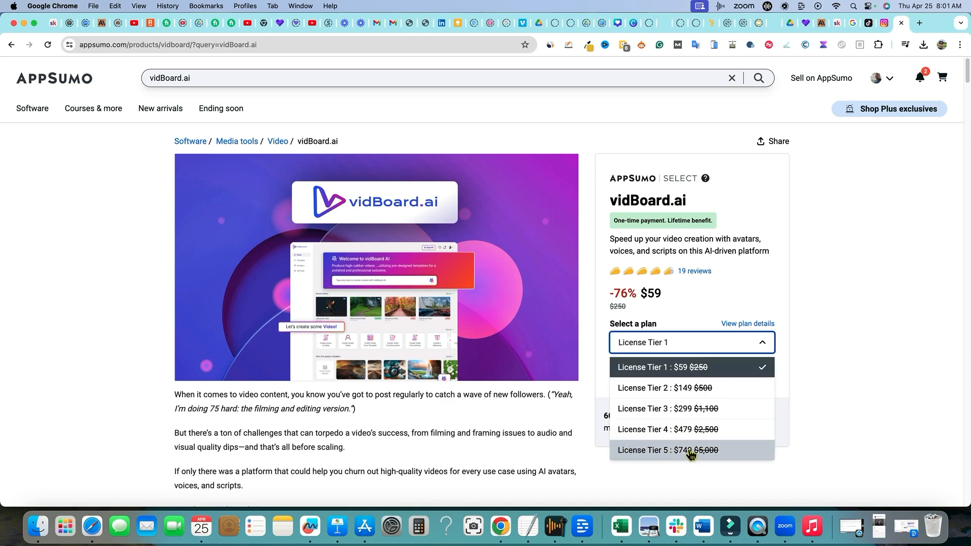
pyautogui.click(817, 319)
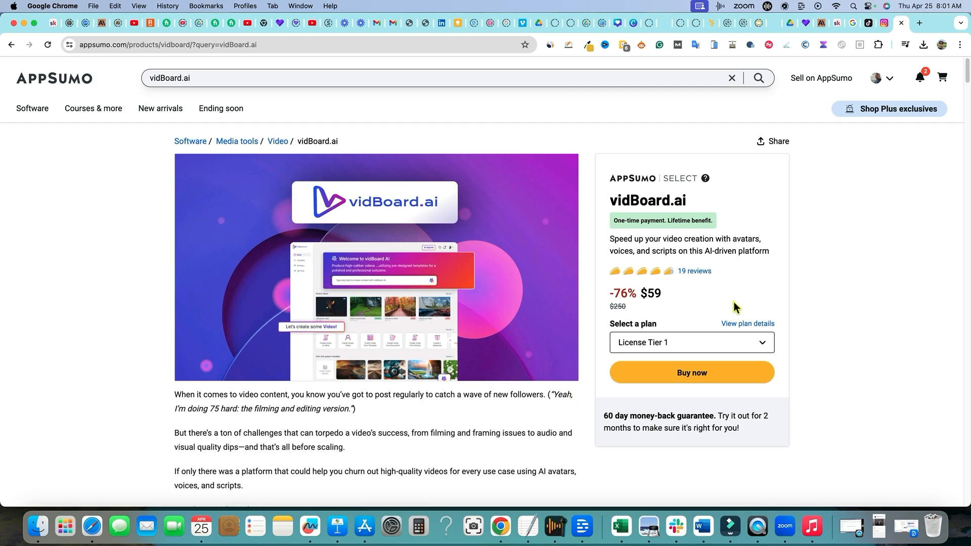
# Read through the vidBoard.ai deal overview, highlighting the text about hyper-realistic avatar models.
pyautogui.scroll(-5, 429, 429)
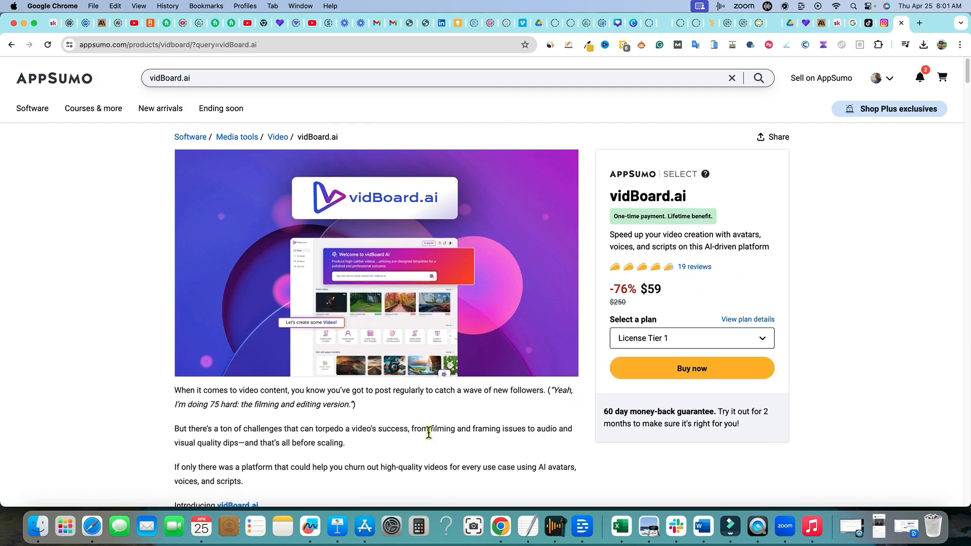
pyautogui.scroll(-6, 393, 358)
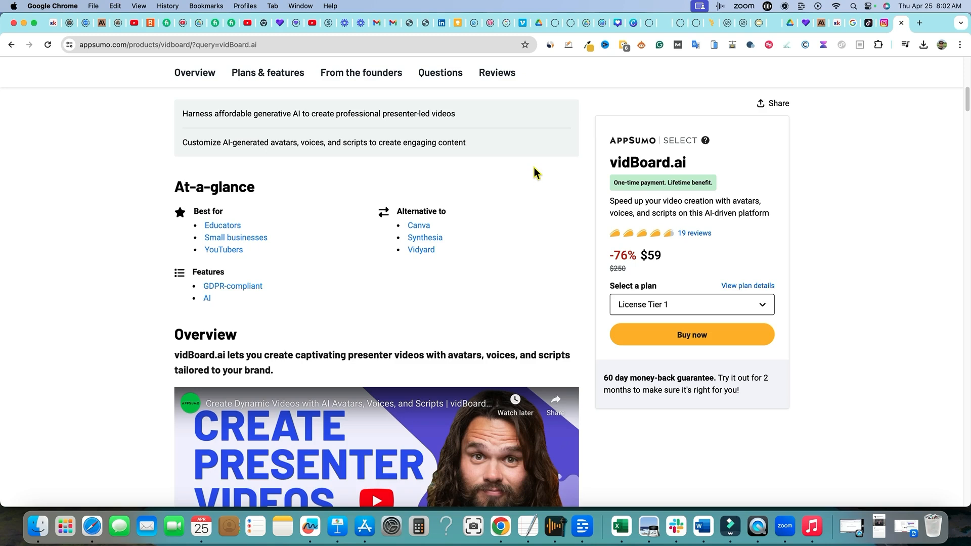
pyautogui.scroll(-10, 533, 166)
pyautogui.scroll(-9, 608, 390)
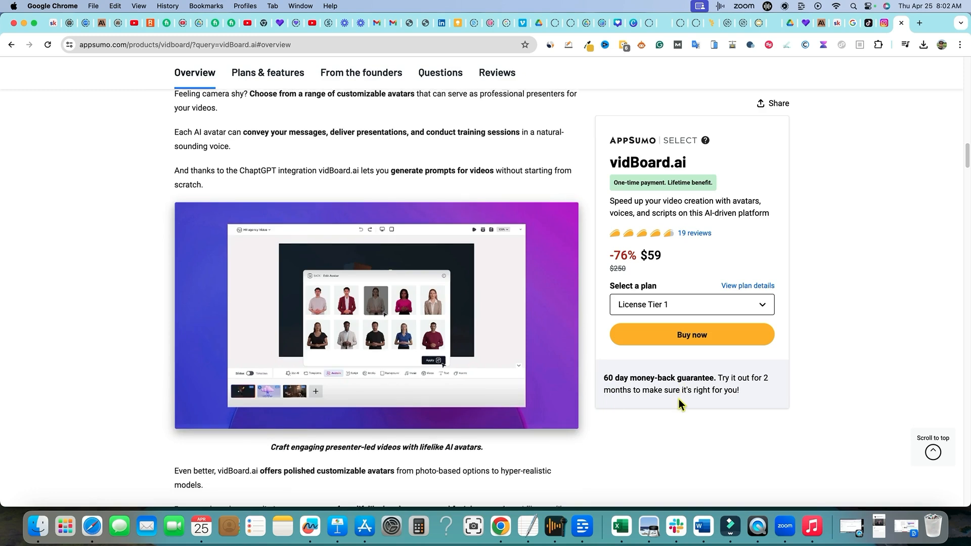
pyautogui.scroll(-5, 678, 403)
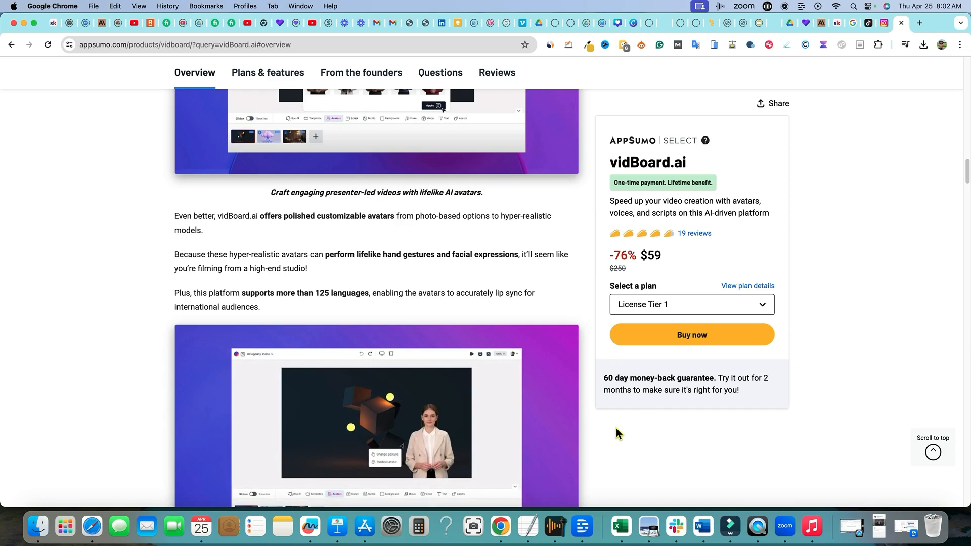
pyautogui.moveTo(486, 217); pyautogui.dragTo(230, 236)
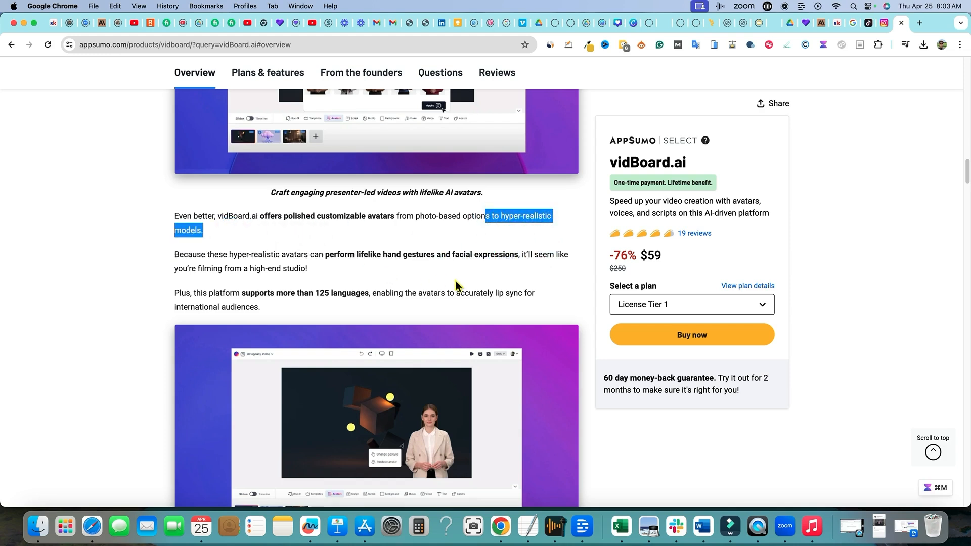
pyautogui.scroll(-10, 584, 350)
pyautogui.scroll(-3, 581, 352)
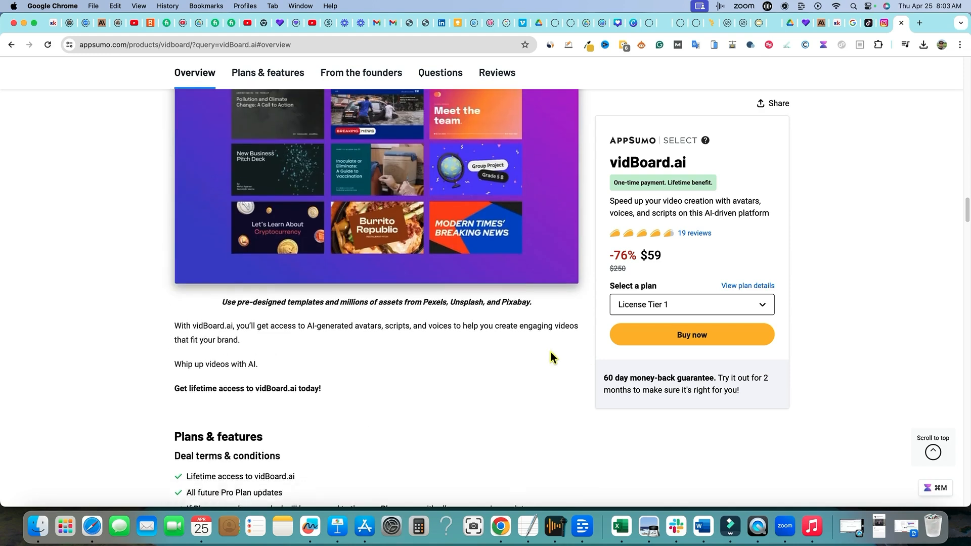
# Read the deal terms and conditions and the features included in all plans, down to the license tier comparison.
pyautogui.scroll(-4, 512, 350)
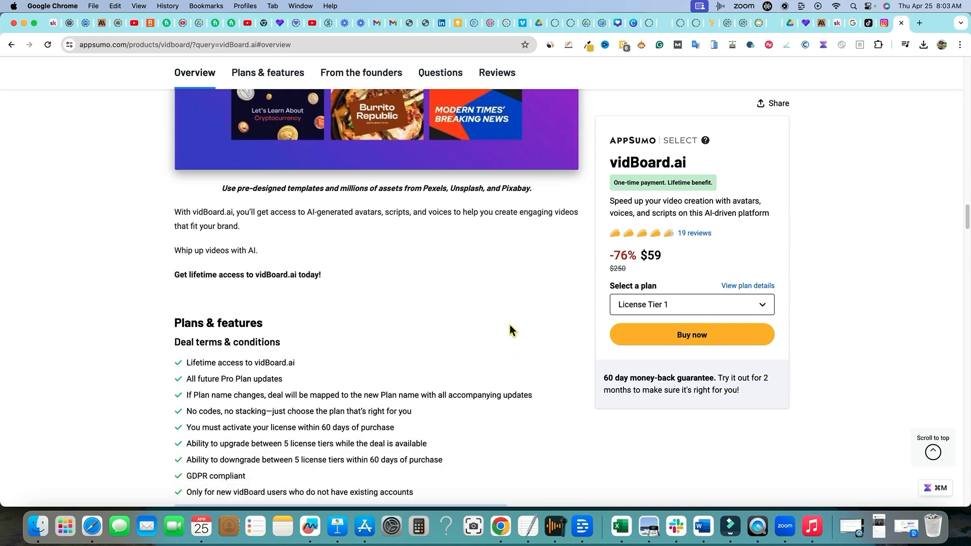
pyautogui.scroll(-3, 504, 320)
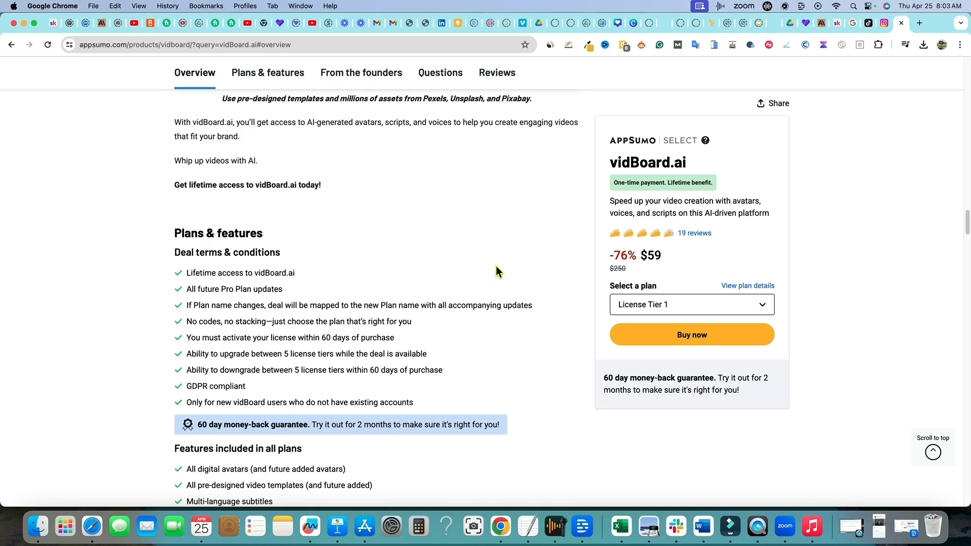
pyautogui.scroll(-5, 466, 284)
pyautogui.scroll(-3, 465, 292)
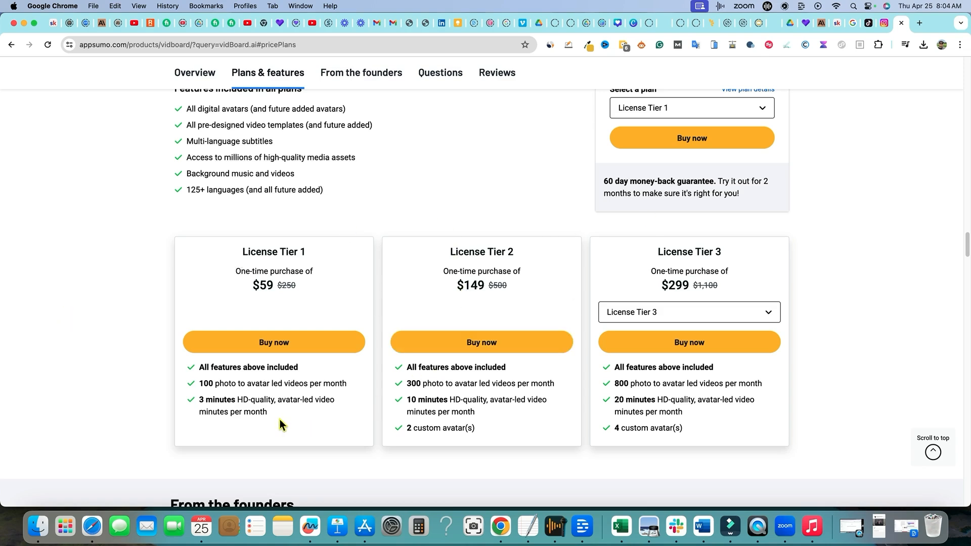
# Compare the monthly HD avatar video minutes of License Tiers 1 and 3, and switch the third plan card to License Tier 5.
pyautogui.moveTo(213, 400); pyautogui.dragTo(319, 449)
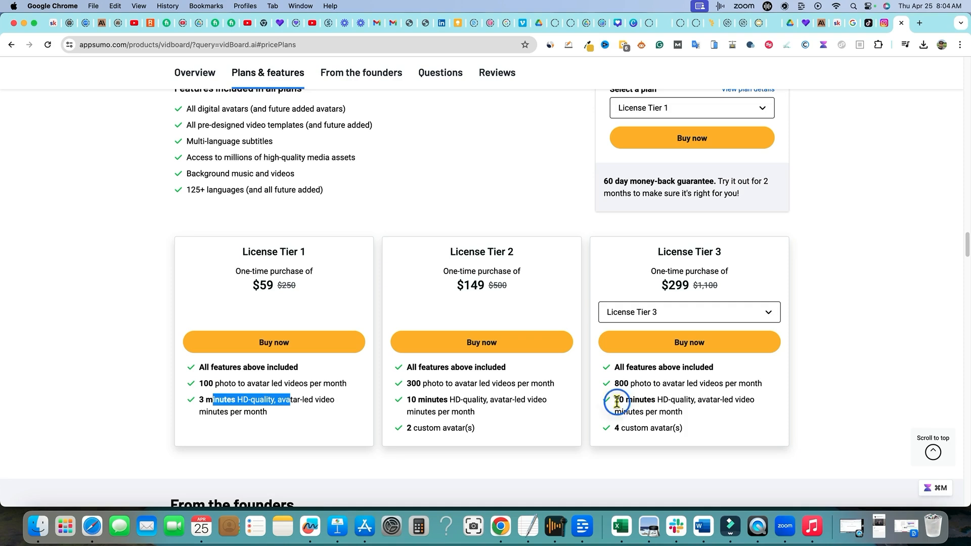
pyautogui.moveTo(623, 400); pyautogui.dragTo(724, 413)
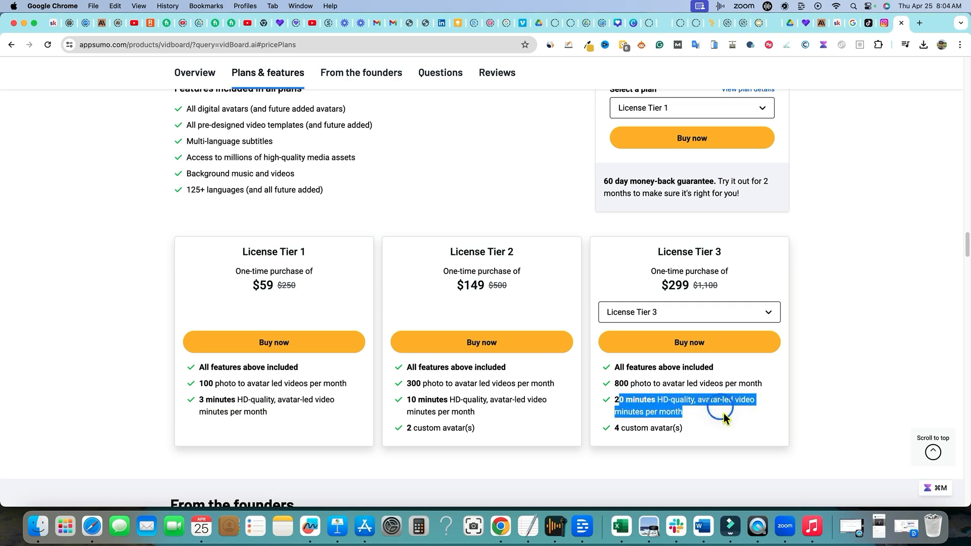
pyautogui.click(771, 391)
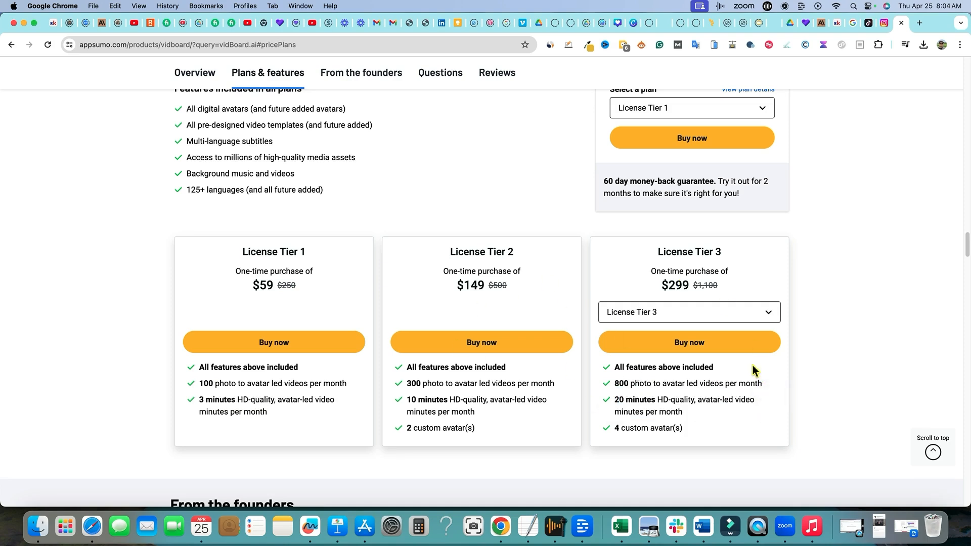
pyautogui.click(769, 312)
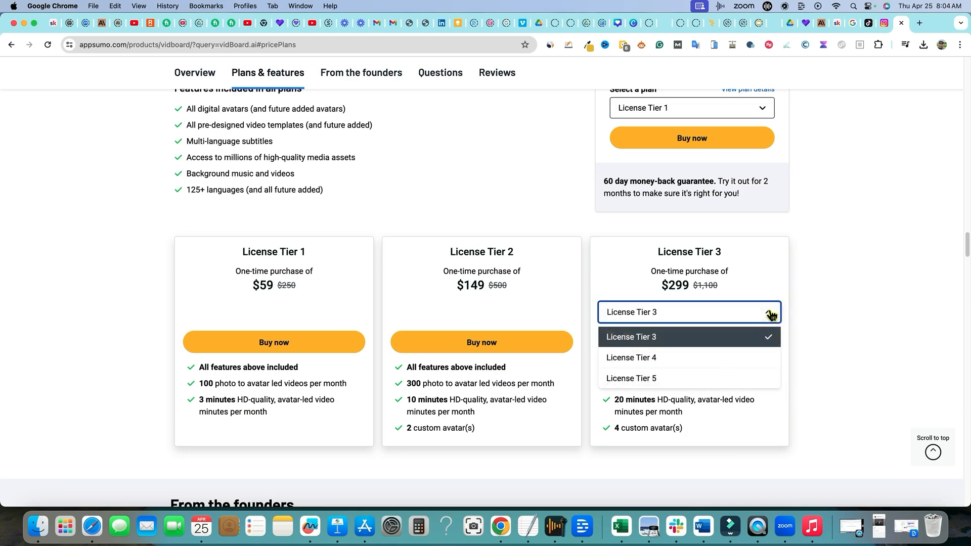
pyautogui.click(720, 380)
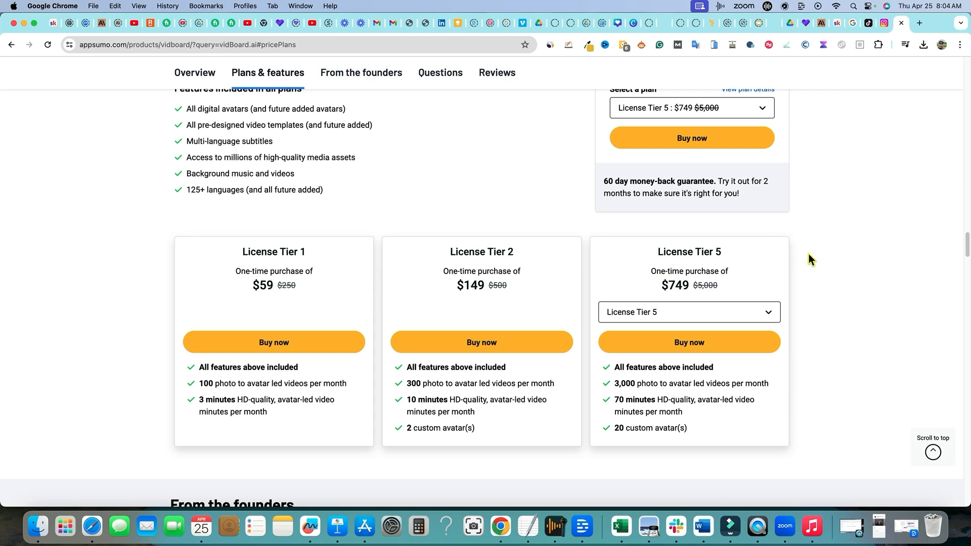
# Look over the founders' section below the plans and return to the features included in all plans.
pyautogui.scroll(-5, 566, 364)
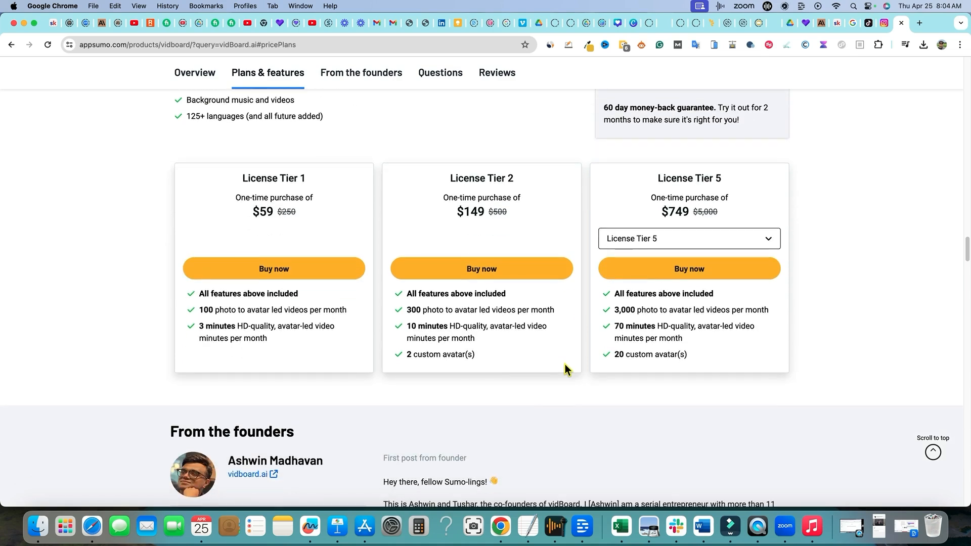
pyautogui.scroll(-2, 611, 362)
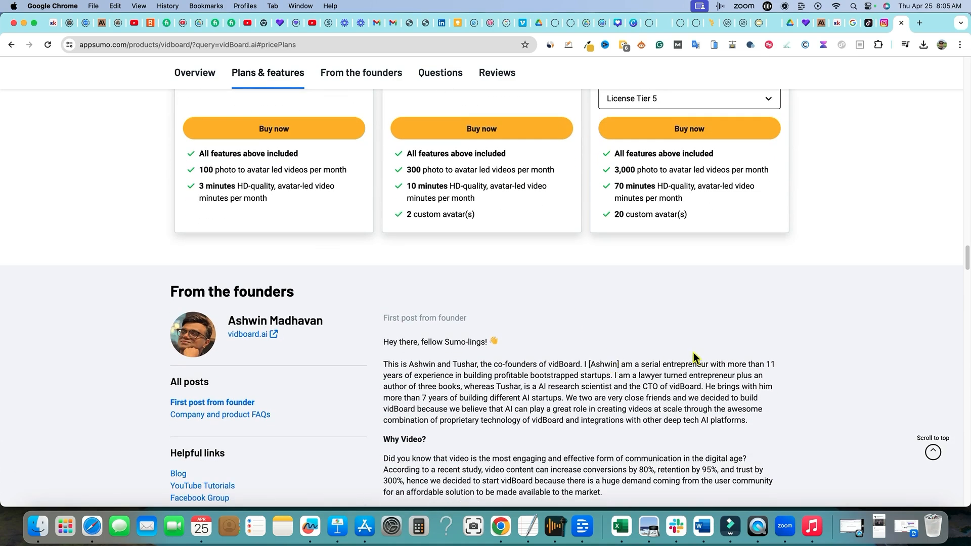
pyautogui.scroll(10, 686, 323)
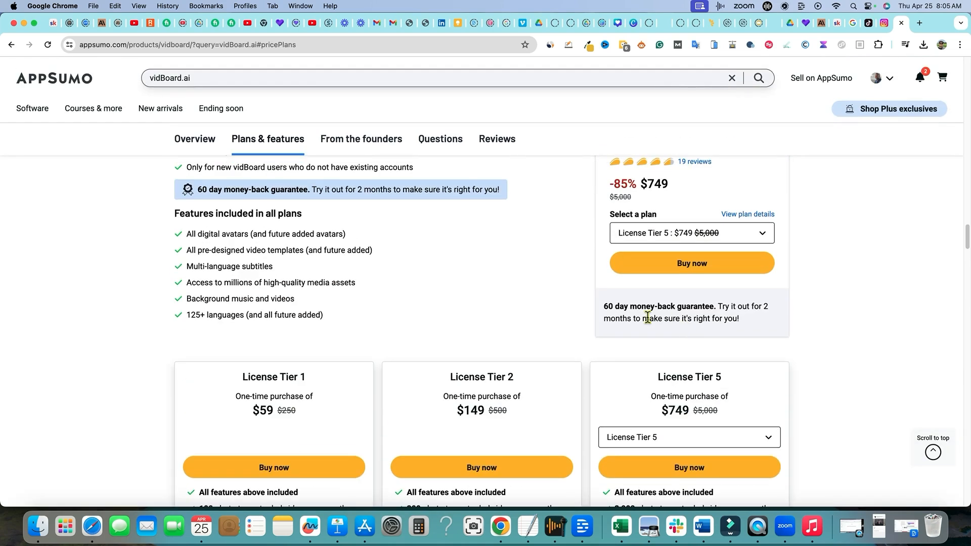
pyautogui.scroll(2, 536, 320)
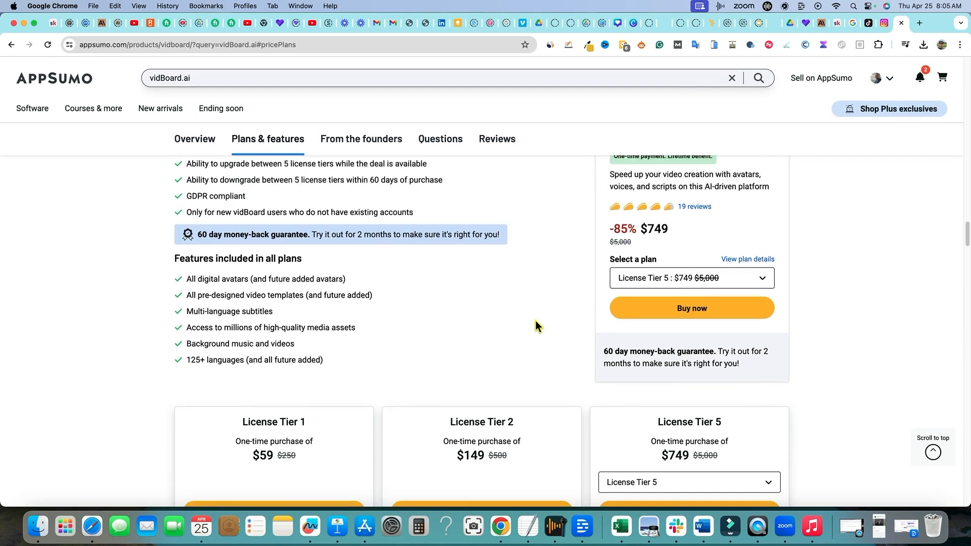